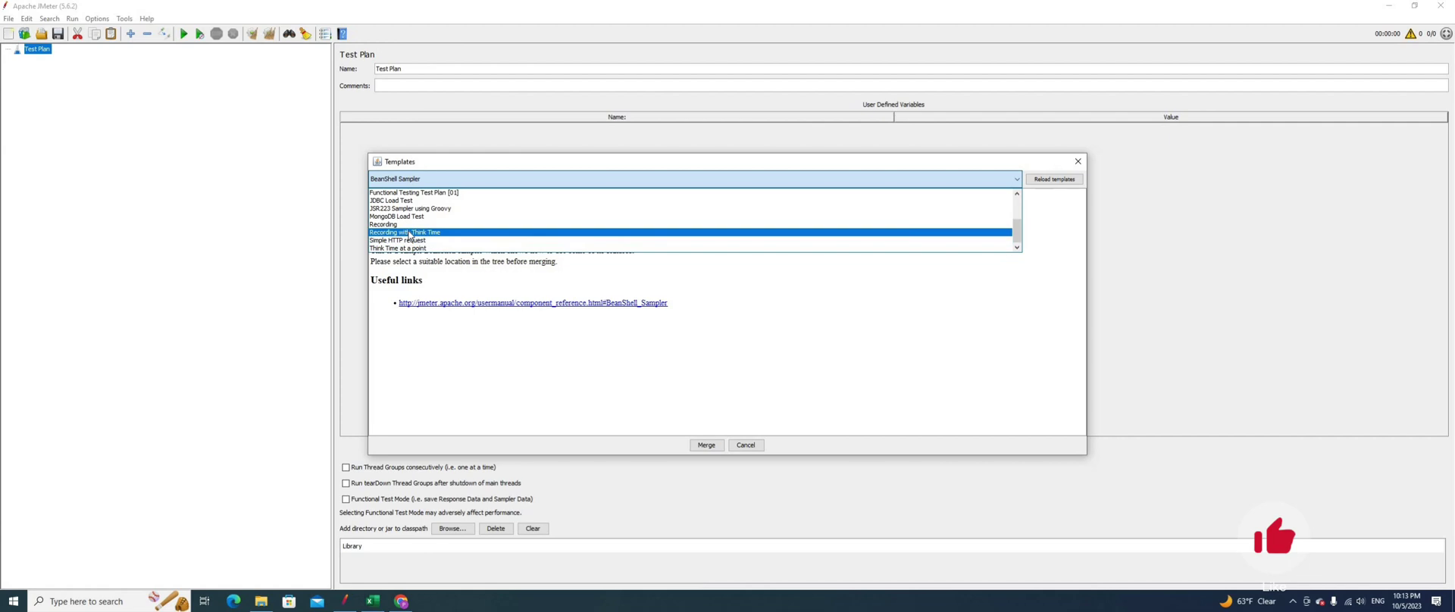
Step: Create a test plan from the Recording with Think Time template and enable its HTTP(S) Test Script Recorder
{"action": "left_click", "coordinate": [405, 232]}
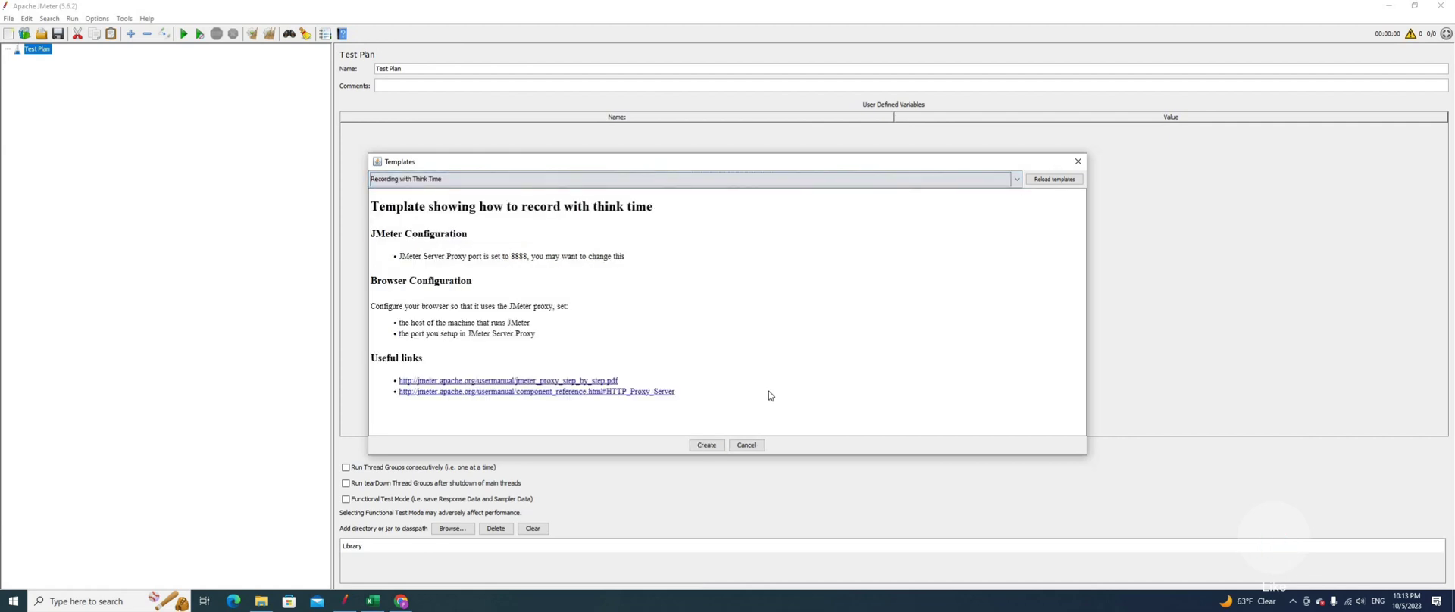
{"action": "left_click", "coordinate": [703, 446]}
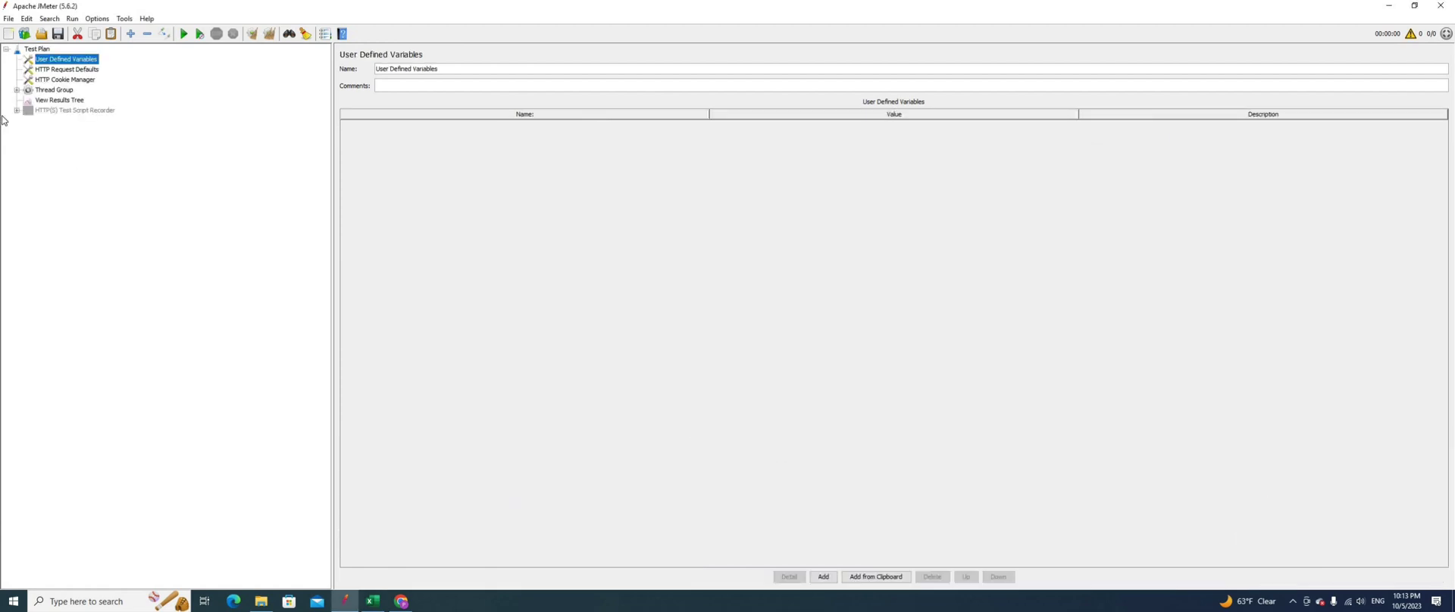
{"action": "left_click", "coordinate": [75, 112]}
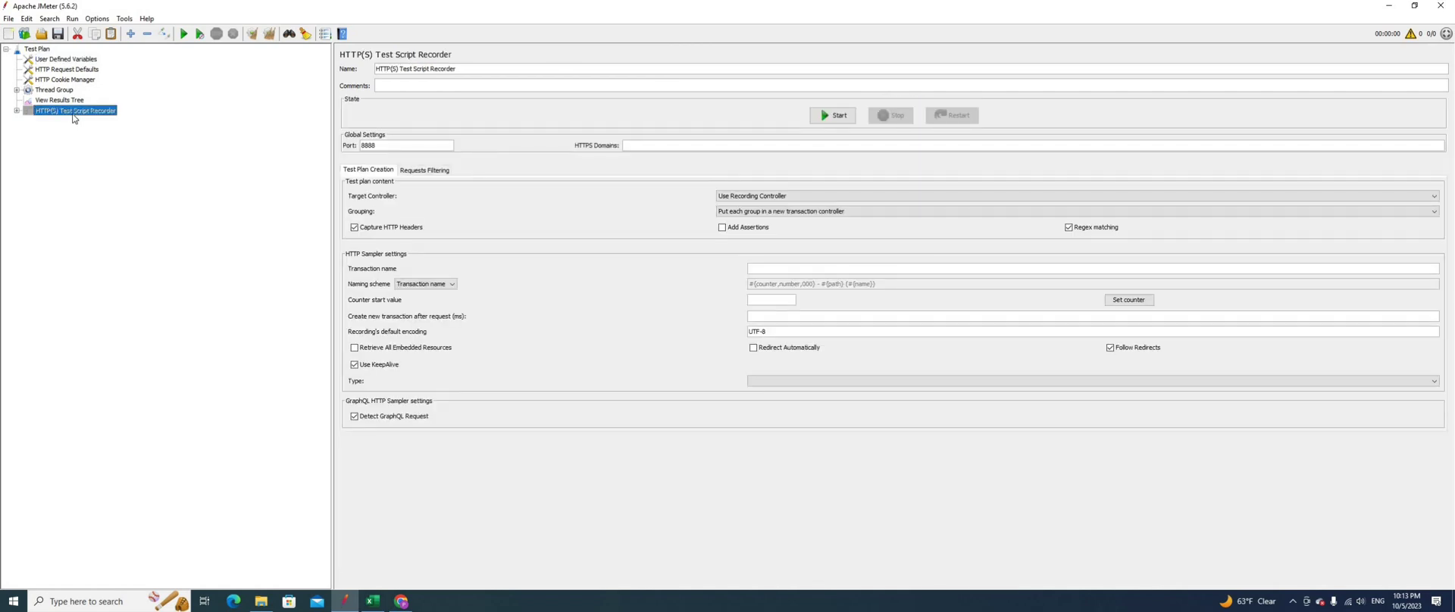
{"action": "right_click", "coordinate": [73, 118]}
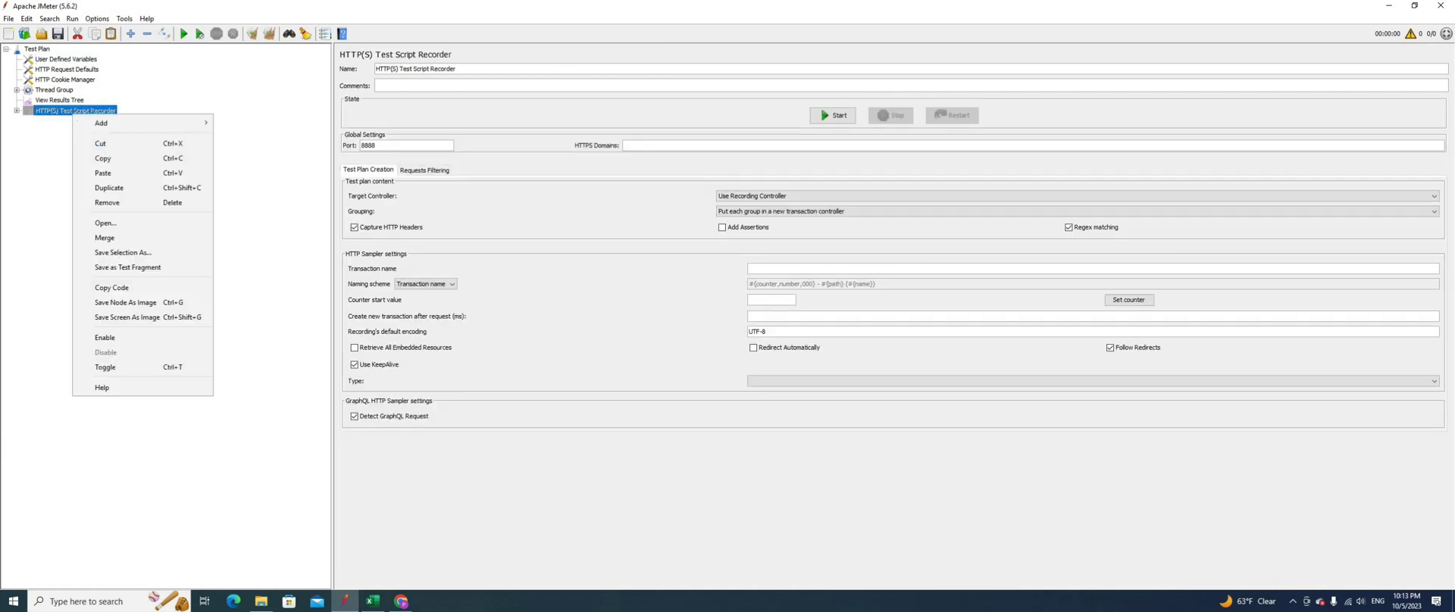
{"action": "left_click", "coordinate": [110, 341]}
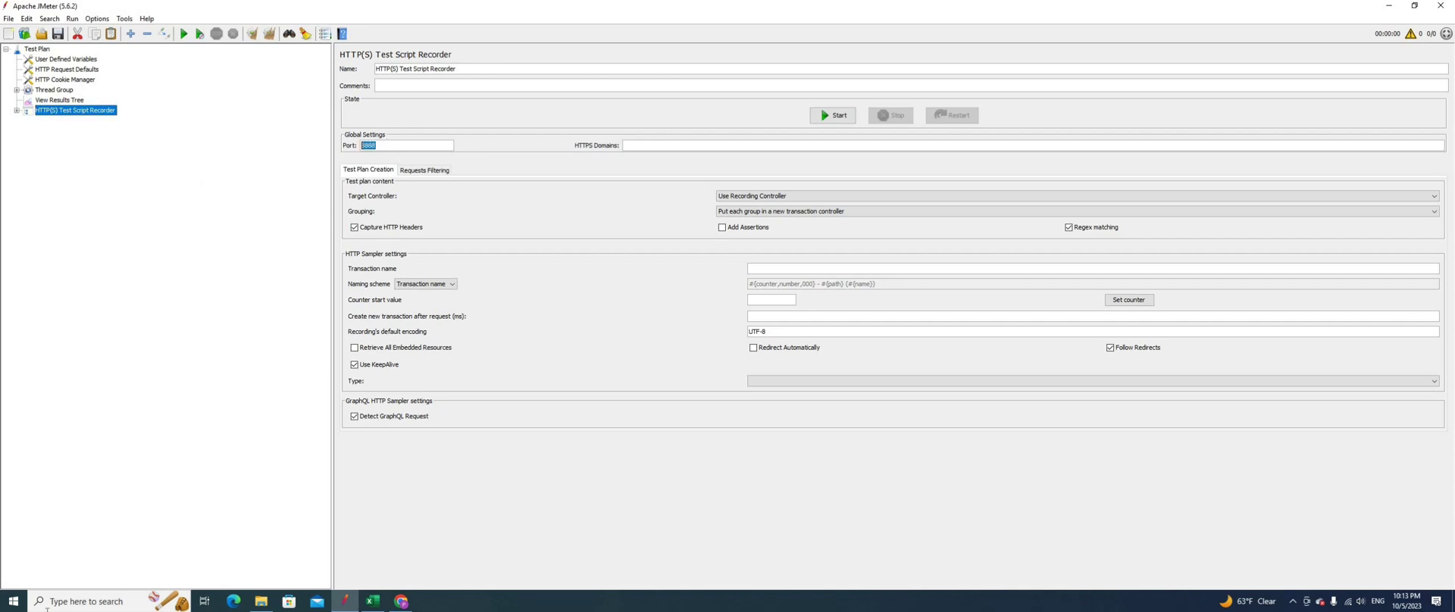
{"action": "left_click", "coordinate": [3, 593]}
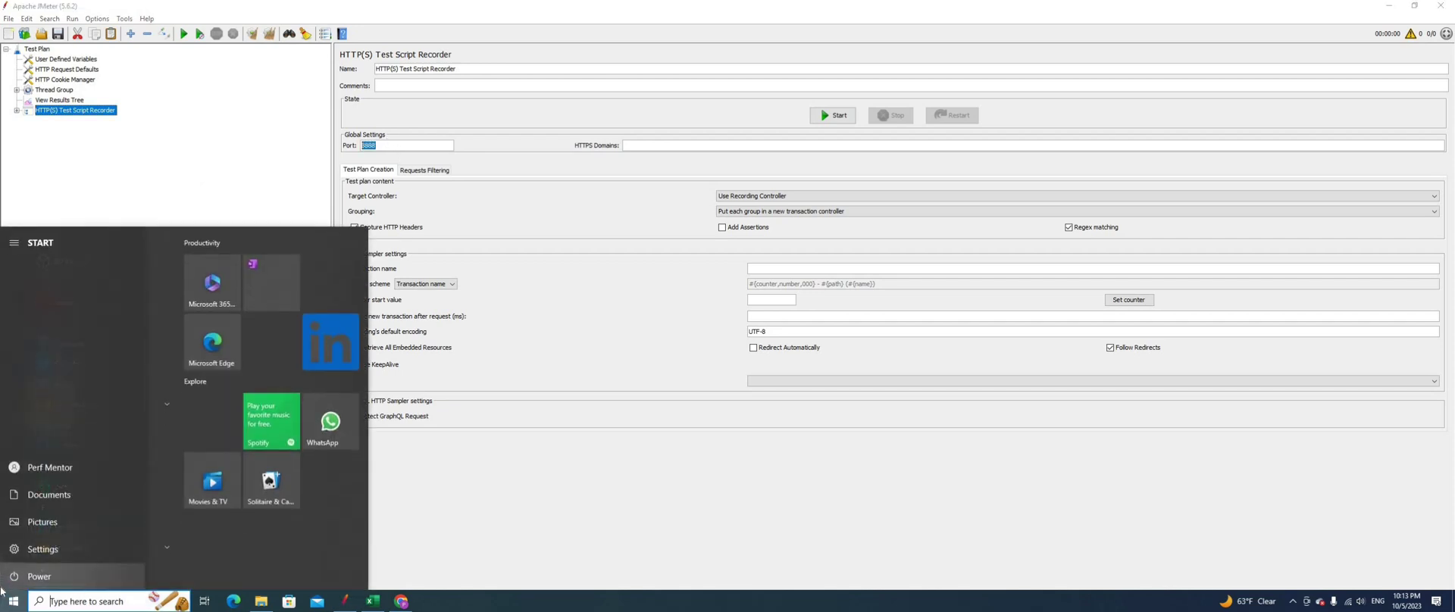
{"action": "type", "text": "proxy"}
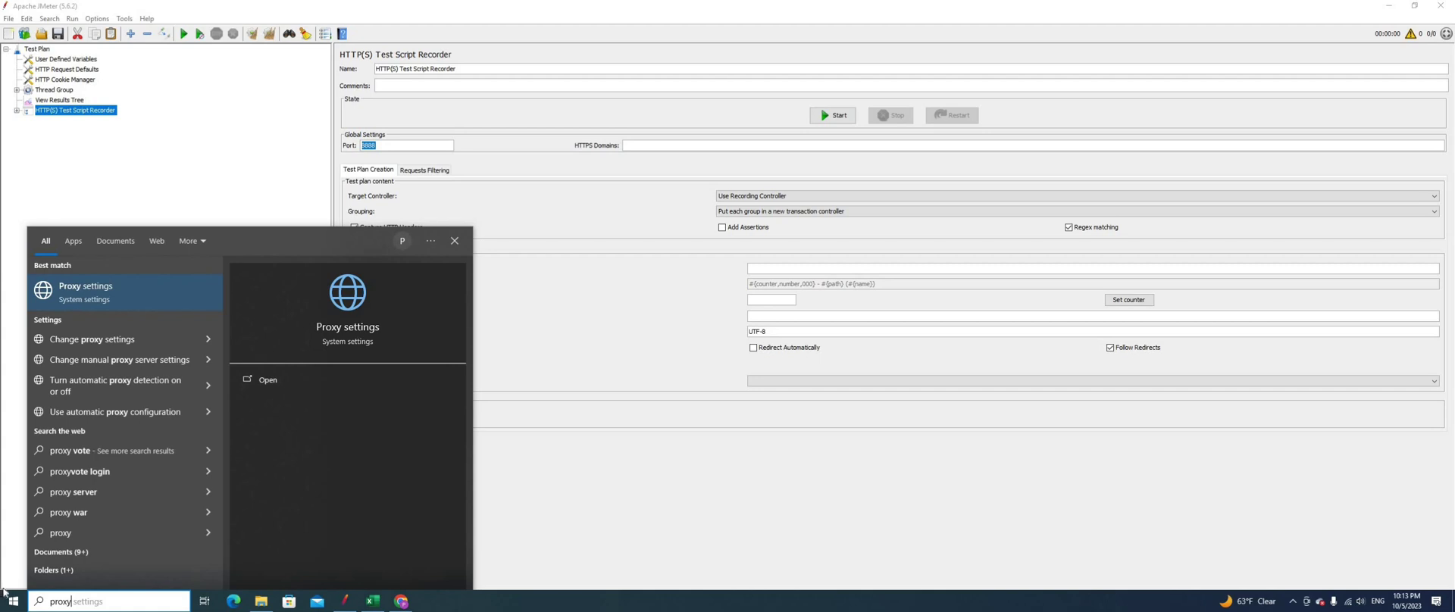
{"action": "left_click", "coordinate": [83, 295]}
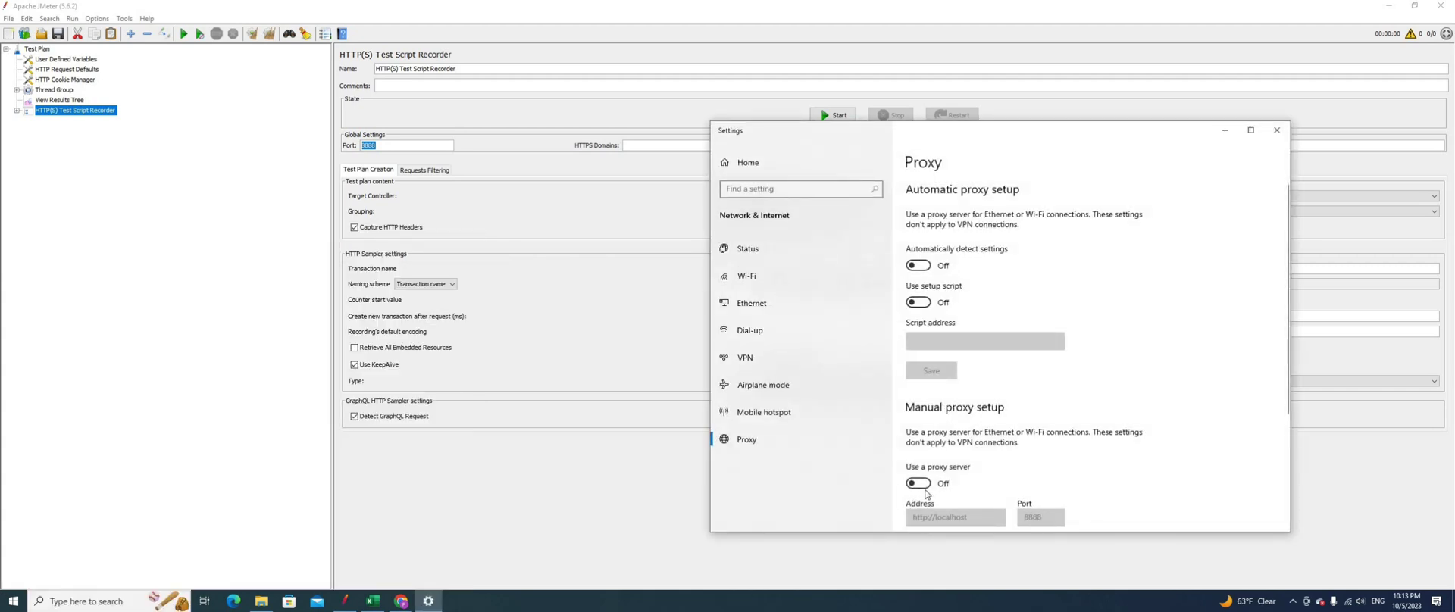
{"action": "left_click", "coordinate": [917, 484]}
{"action": "scroll", "coordinate": [1038, 459], "scroll_direction": "down", "scroll_amount": 3}
{"action": "left_click", "coordinate": [933, 452]}
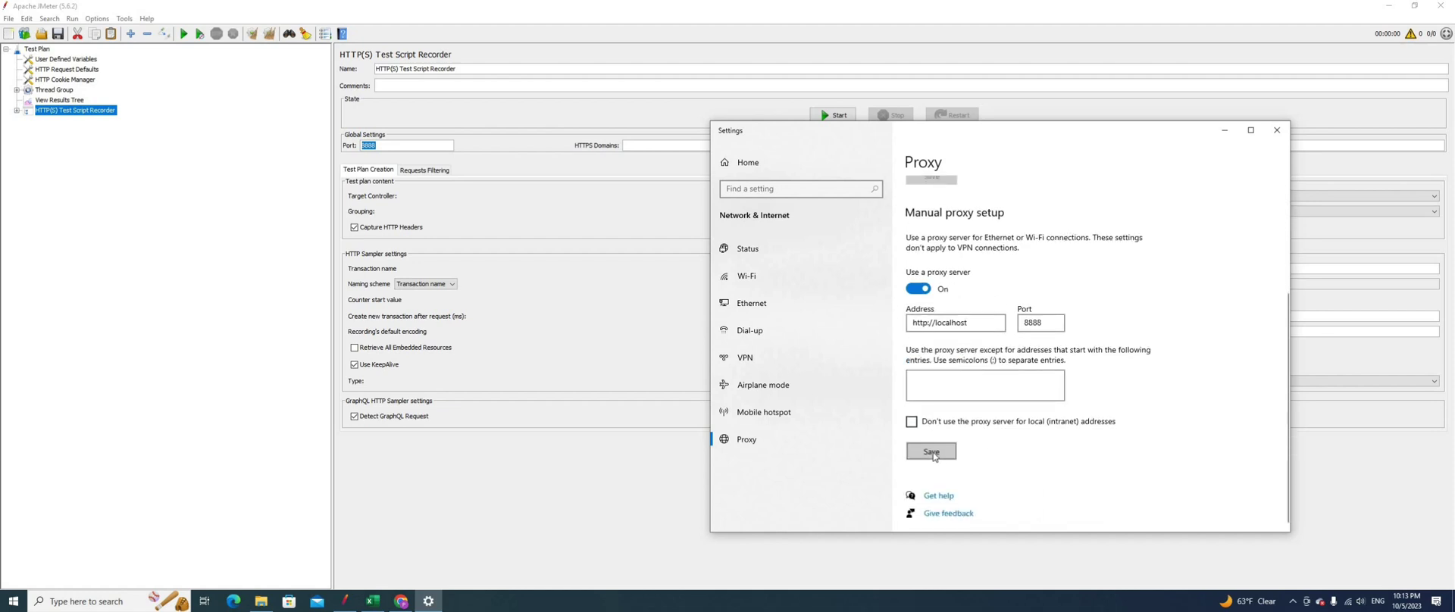
{"action": "left_click", "coordinate": [1277, 130]}
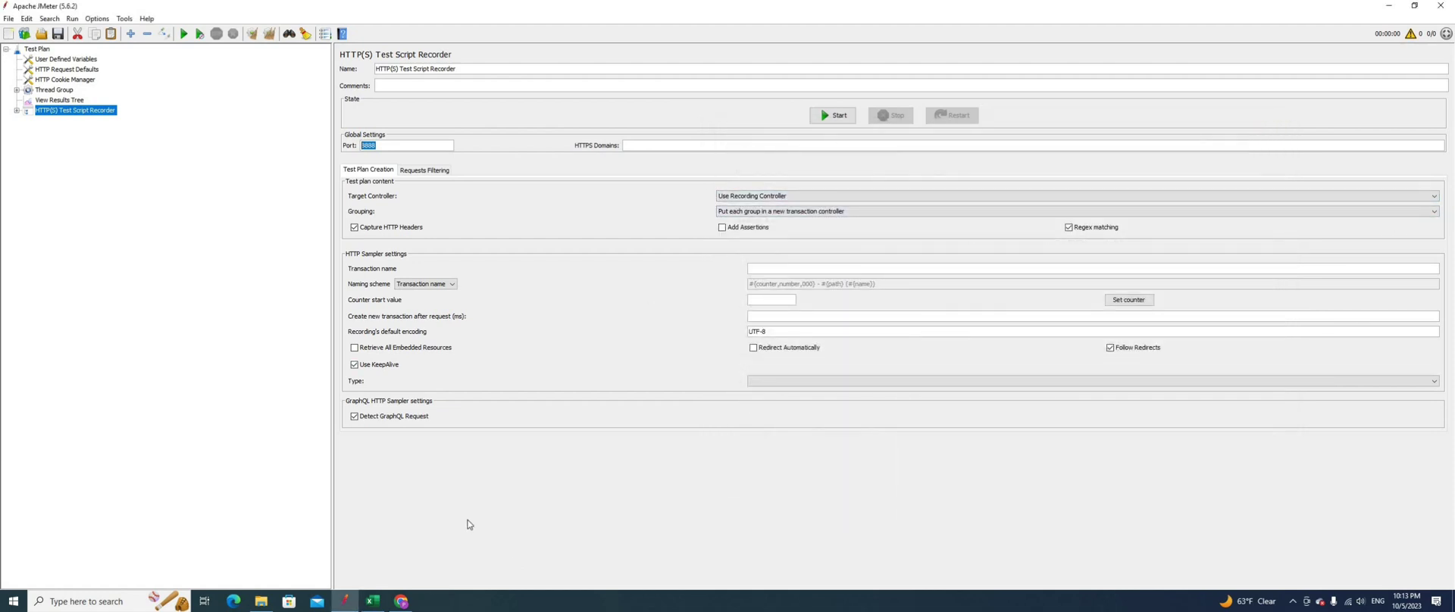
Step: Switch to the Excel test case document and copy the transaction name PetStore_01_Checkout_010_HomePage
{"action": "left_click", "coordinate": [373, 601]}
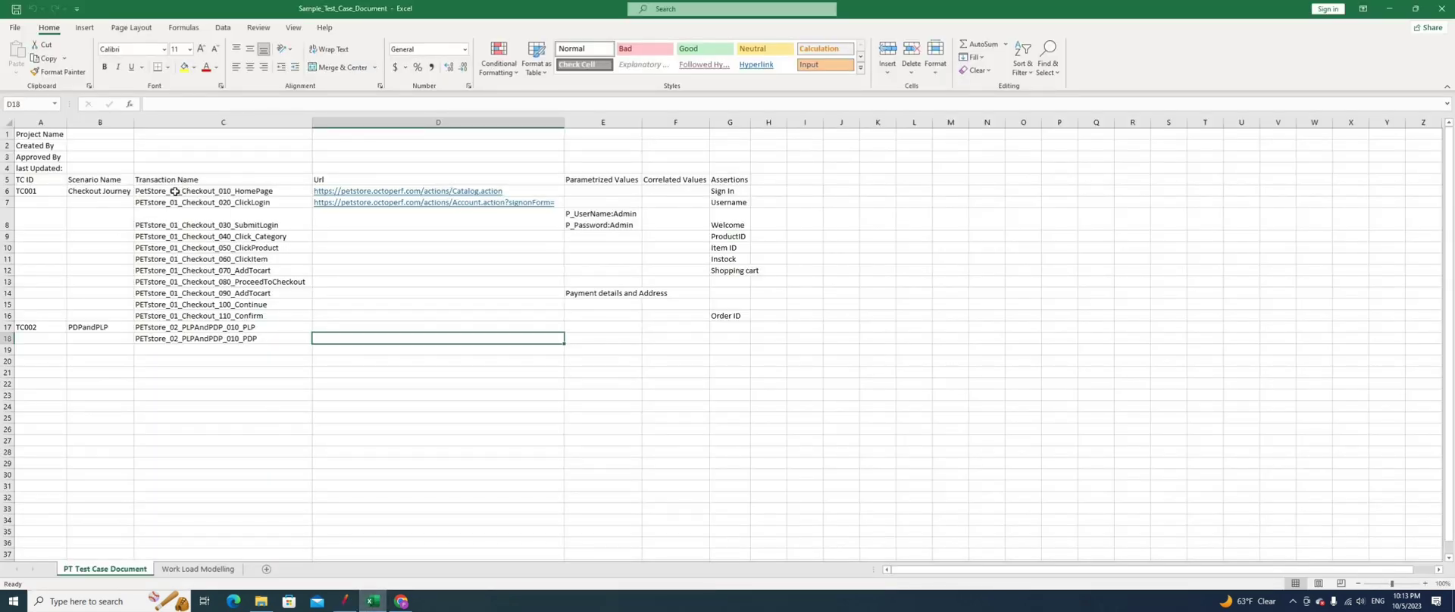
{"action": "left_click_drag", "start_coordinate": [179, 179], "coordinate": [164, 331]}
{"action": "key", "text": "Down"}
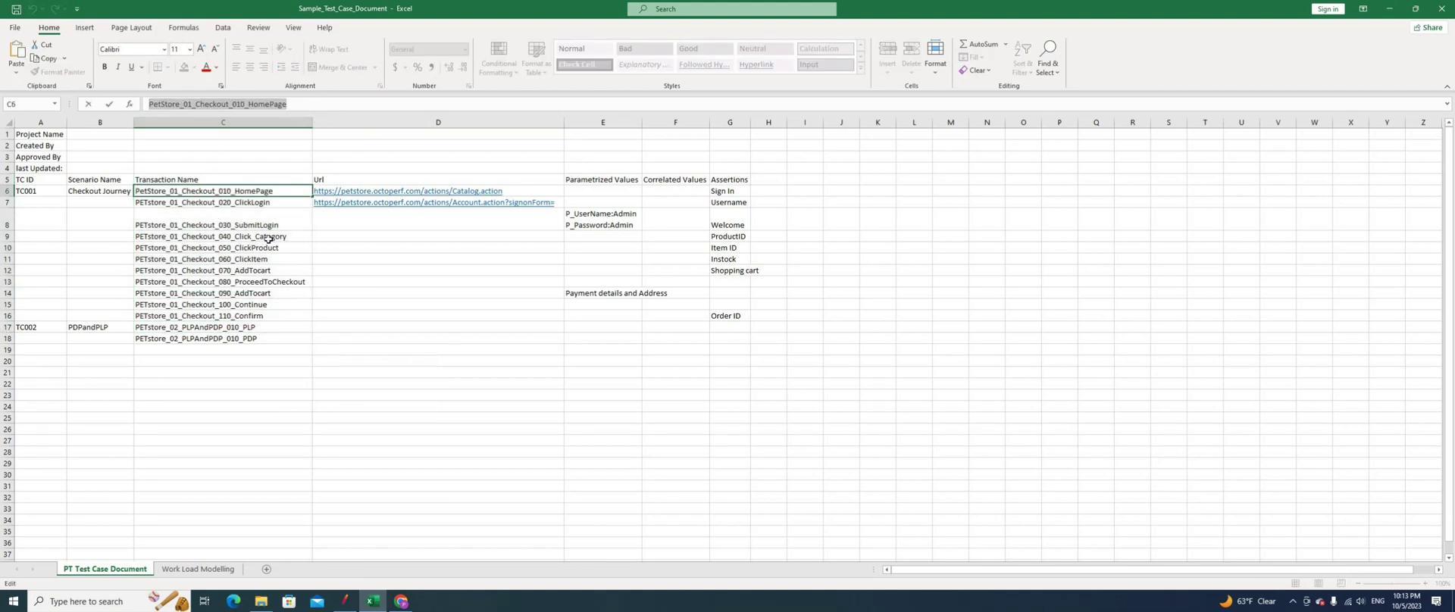
{"action": "key", "text": "alt+Tab"}
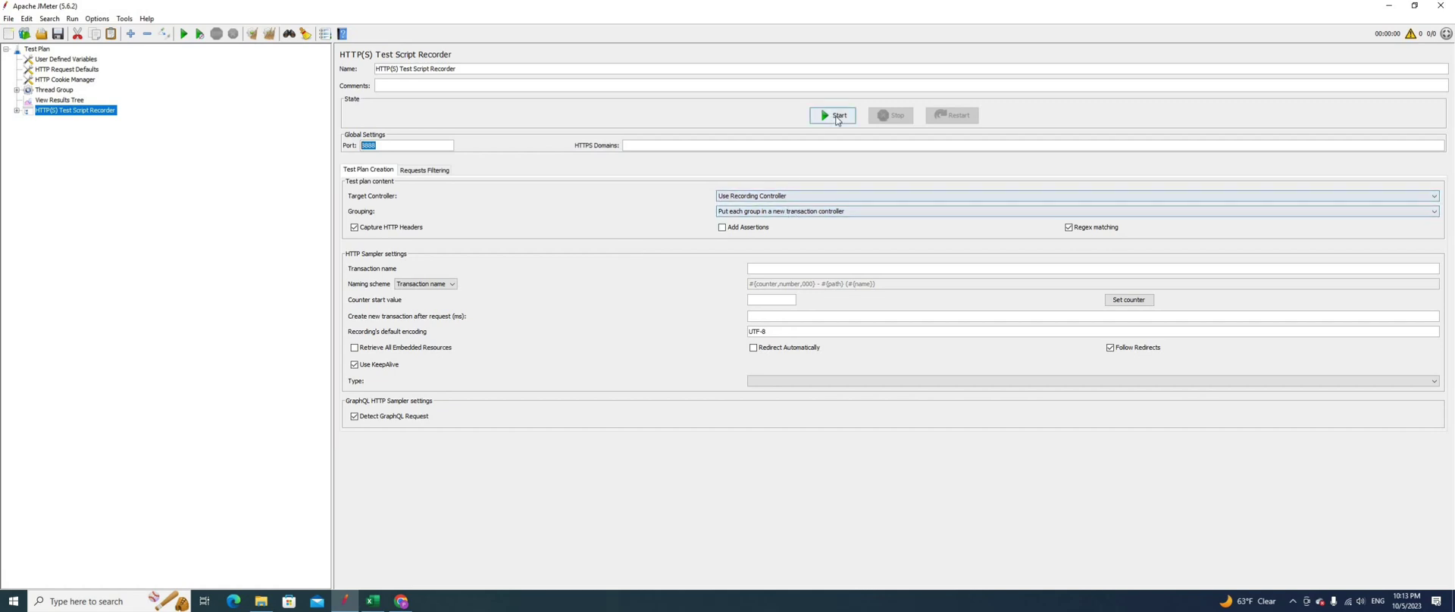
Step: Start the script recorder, accept the root CA certificate notice, and set the transaction name to PetStore_01_Checkout_010_HomePage
{"action": "left_click", "coordinate": [835, 118]}
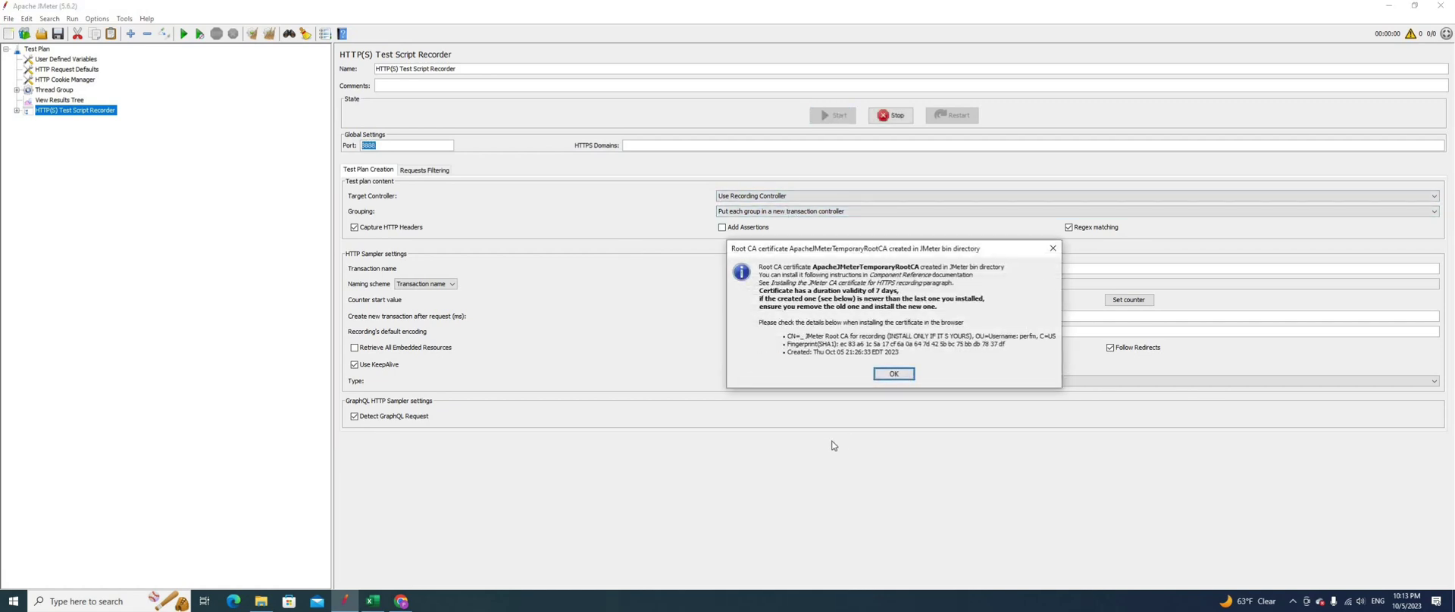
{"action": "left_click", "coordinate": [894, 373]}
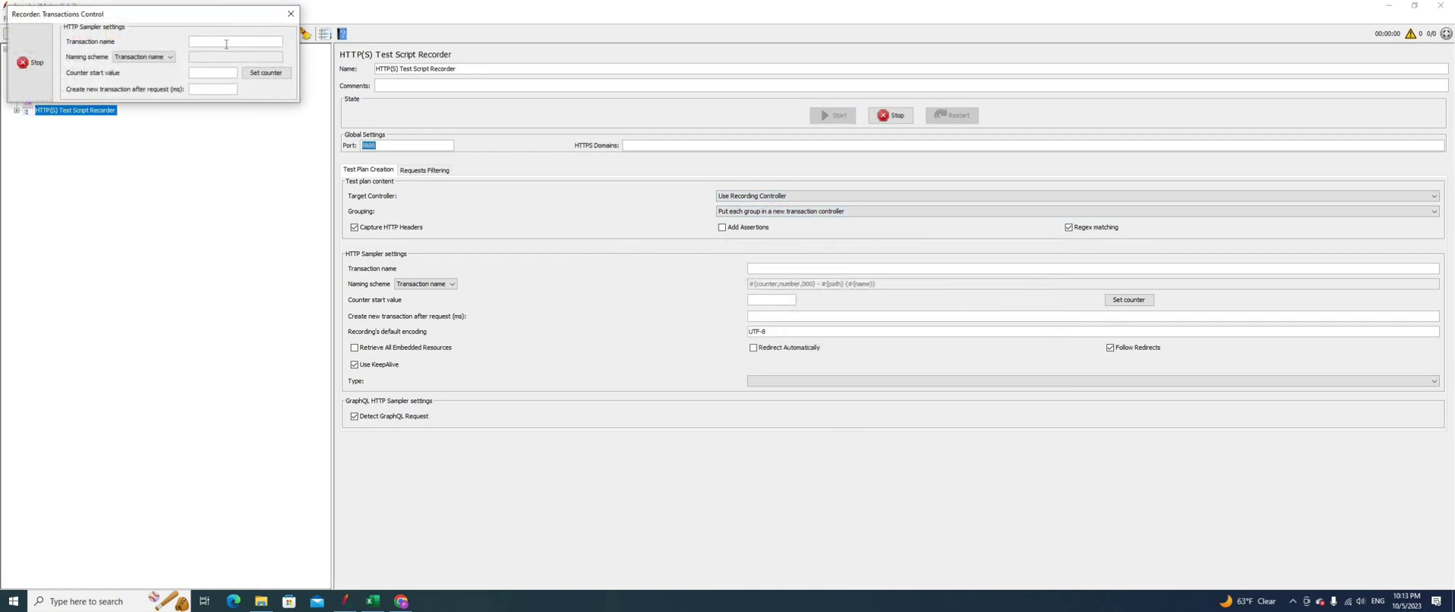
{"action": "left_click", "coordinate": [227, 42]}
{"action": "type", "text": "PetStore_01_Checkout_010_HomePage"}
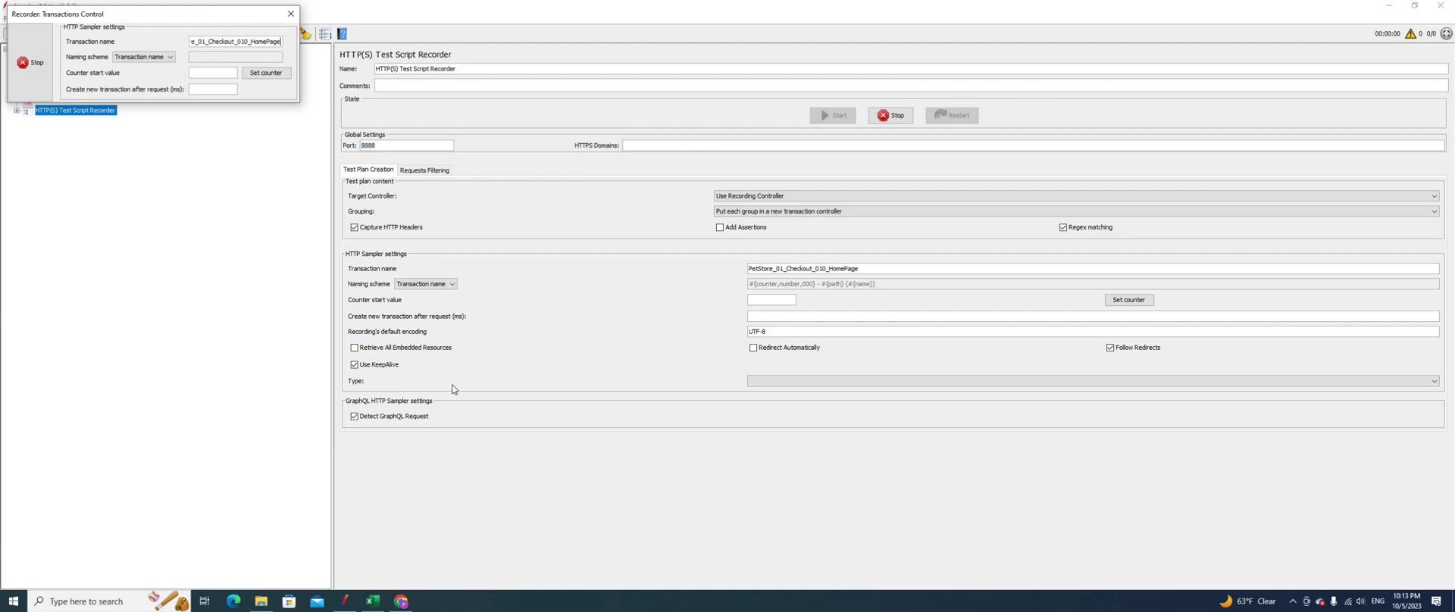
Step: Switch to Chrome and load the JPetStore home page at petstore.octoperf.com/actions/Catalog.action
{"action": "left_click", "coordinate": [397, 601]}
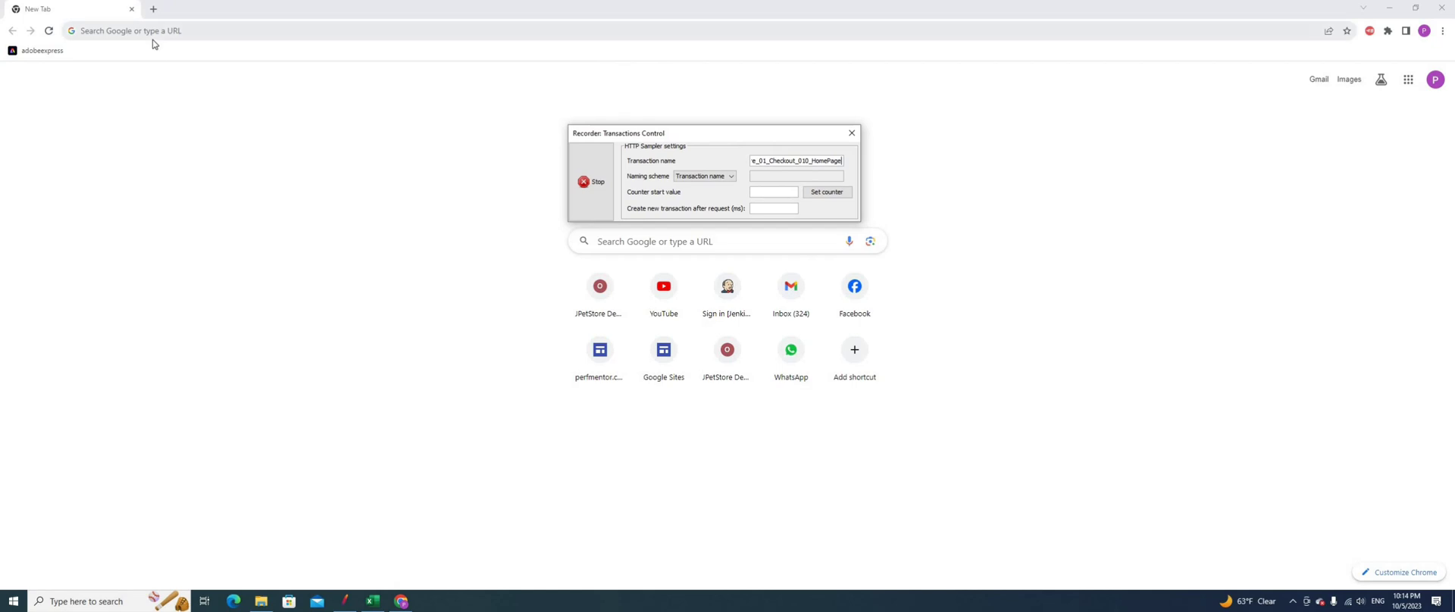
{"action": "left_click", "coordinate": [146, 28]}
{"action": "type", "text": "pet"}
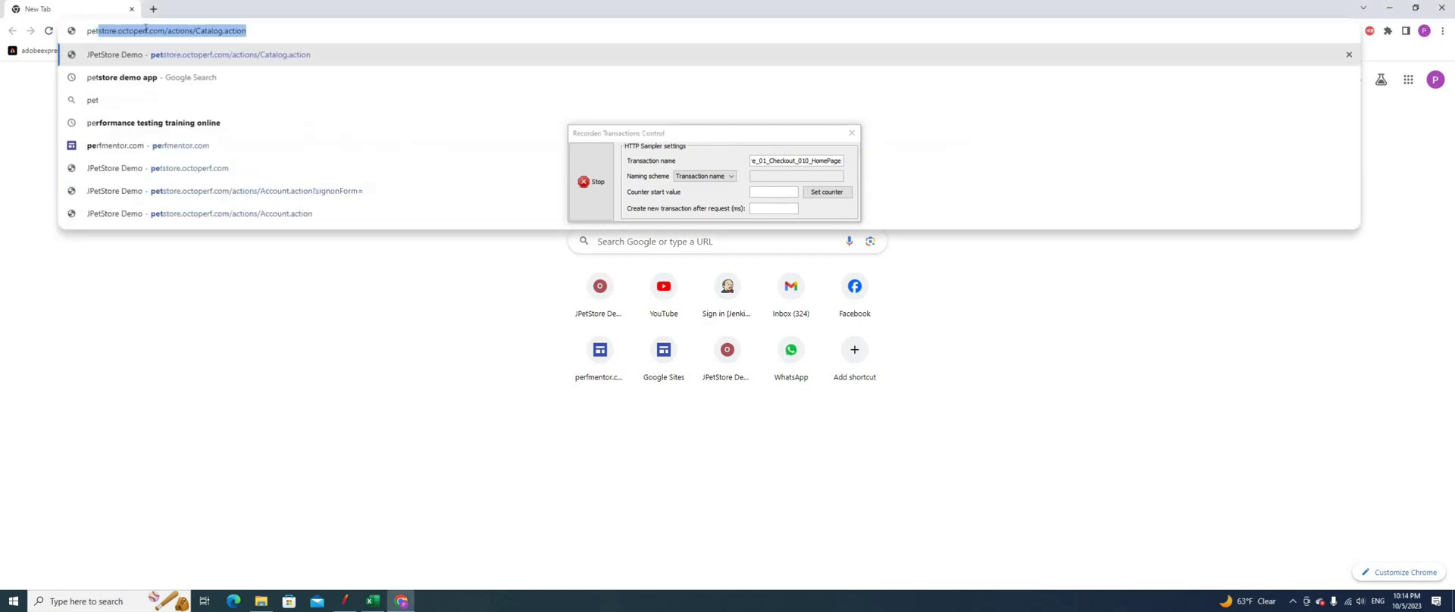
{"action": "key", "text": "Return"}
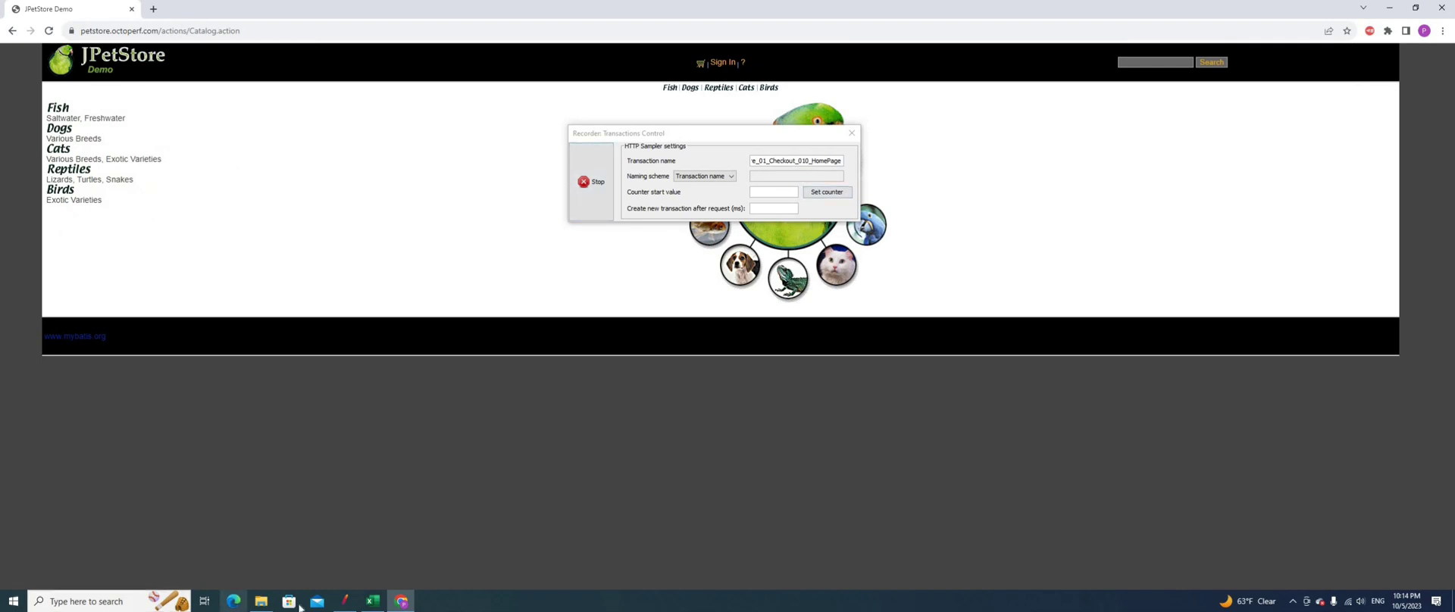
Step: Set the recorder's transaction name to PETstore_01_Checkout_020_ClickLogin from the Excel document, and open the JPetStore sign-in page
{"action": "left_click", "coordinate": [372, 601]}
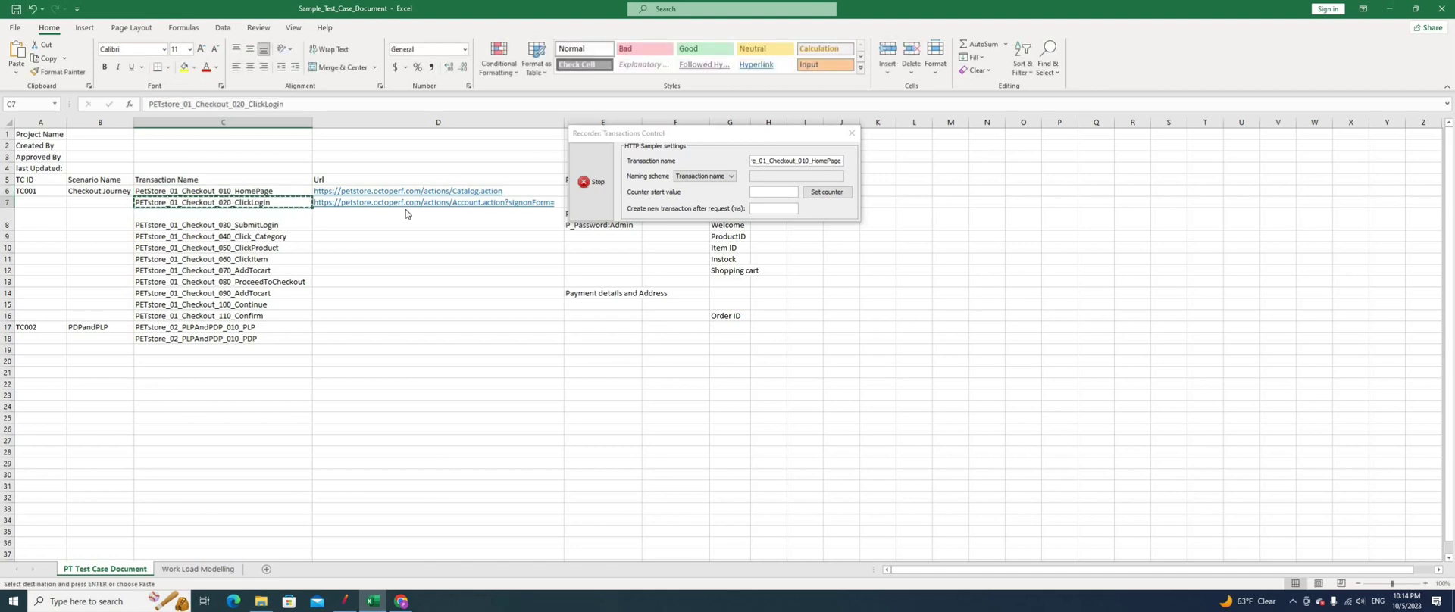
{"action": "key", "text": "alt+Tab"}
{"action": "left_click", "coordinate": [771, 161]}
{"action": "double_click", "coordinate": [770, 160]}
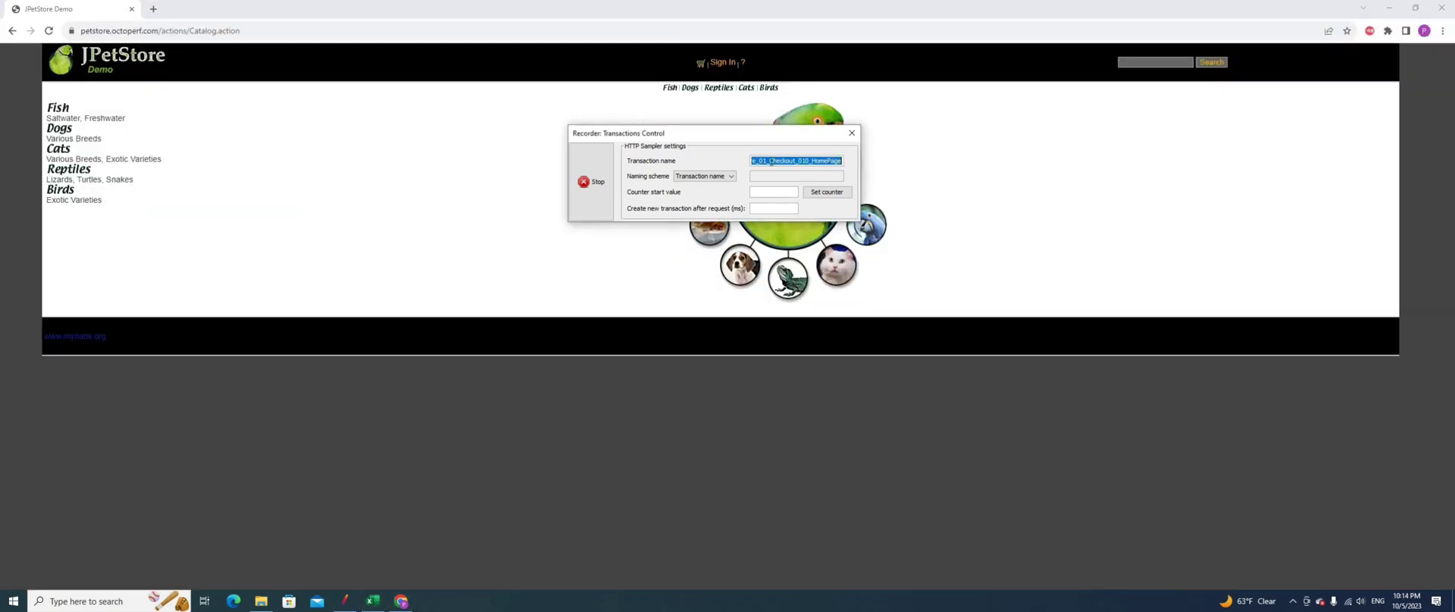
{"action": "key", "text": "ctrl+v"}
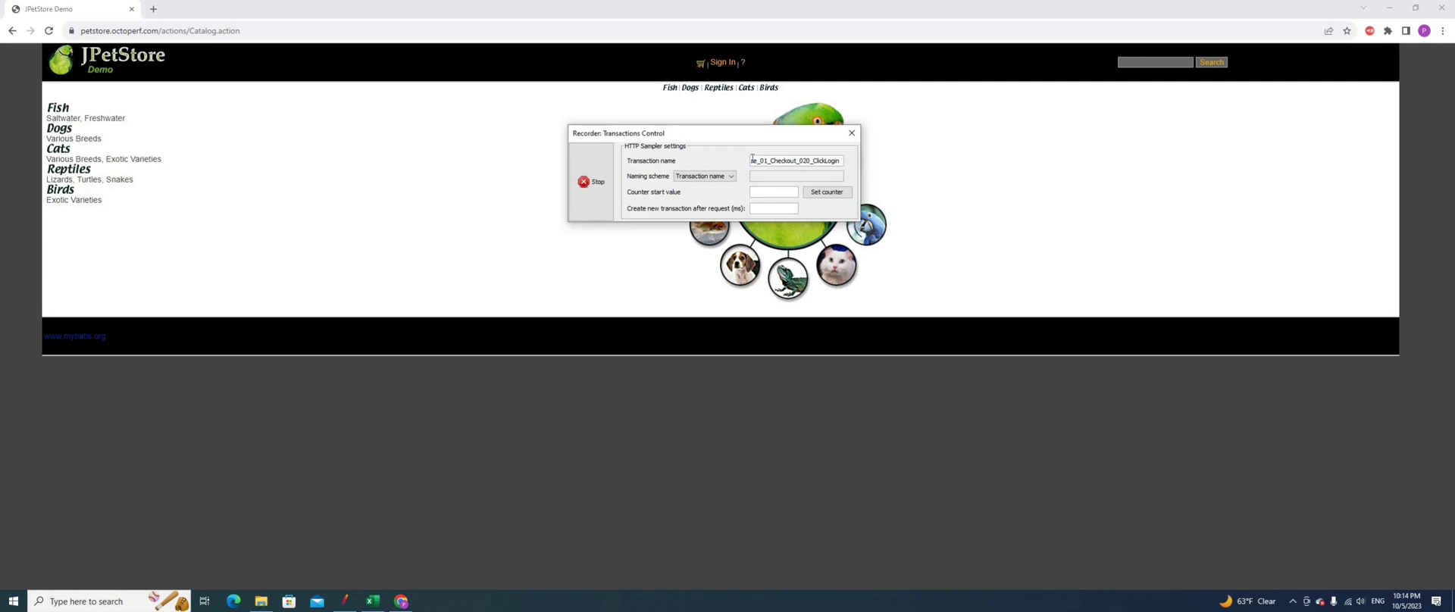
{"action": "left_click", "coordinate": [720, 64]}
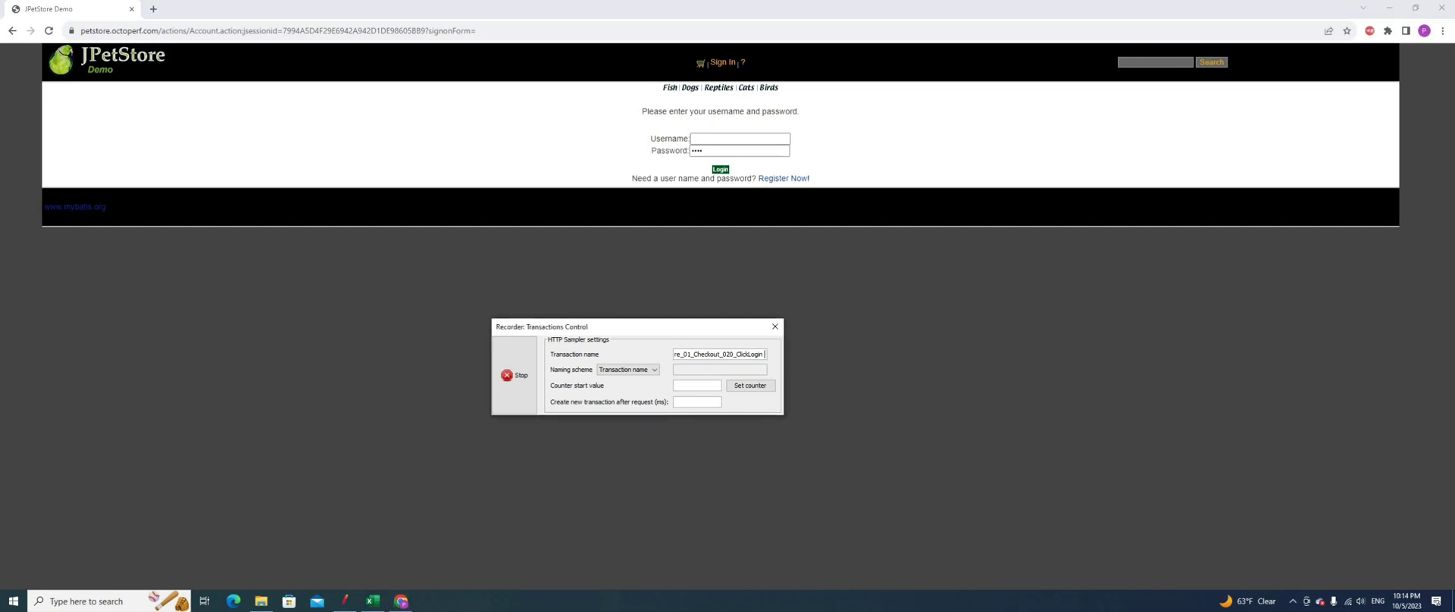
Step: Copy PETstore_01_Checkout_030_SubmitLogin from the Excel document and set it as the recorder's transaction name
{"action": "left_click", "coordinate": [373, 601]}
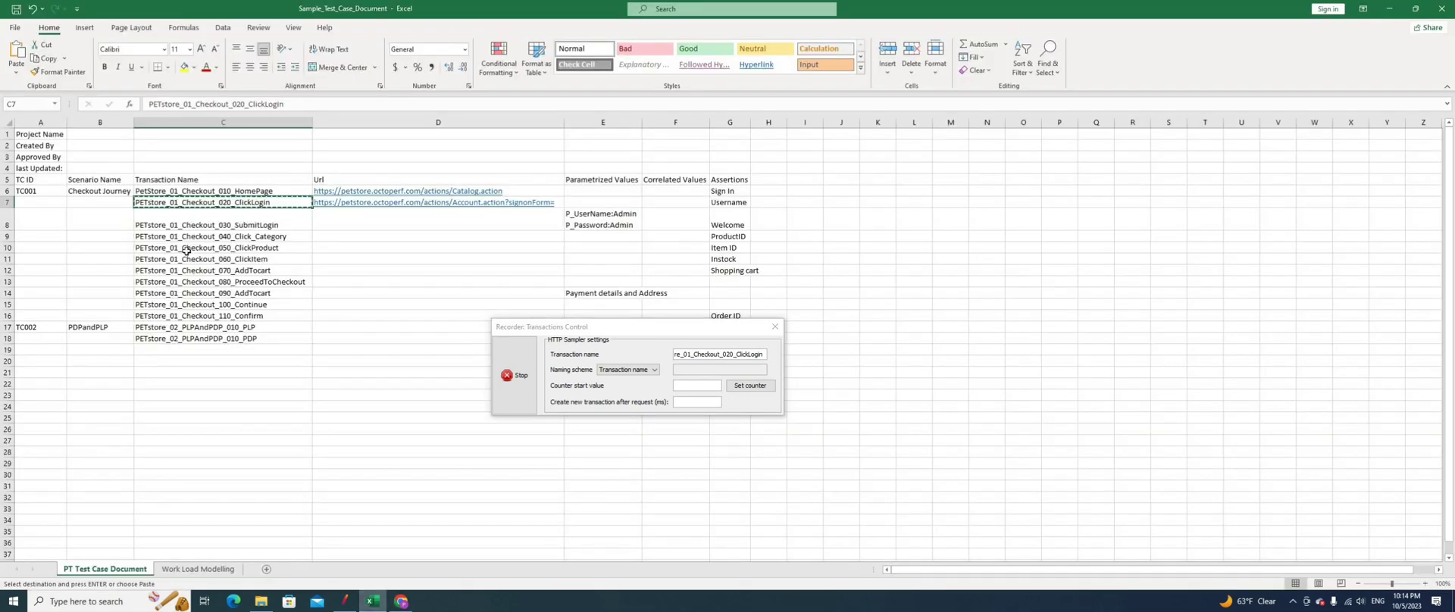
{"action": "left_click", "coordinate": [209, 220]}
{"action": "key", "text": "ctrl+c"}
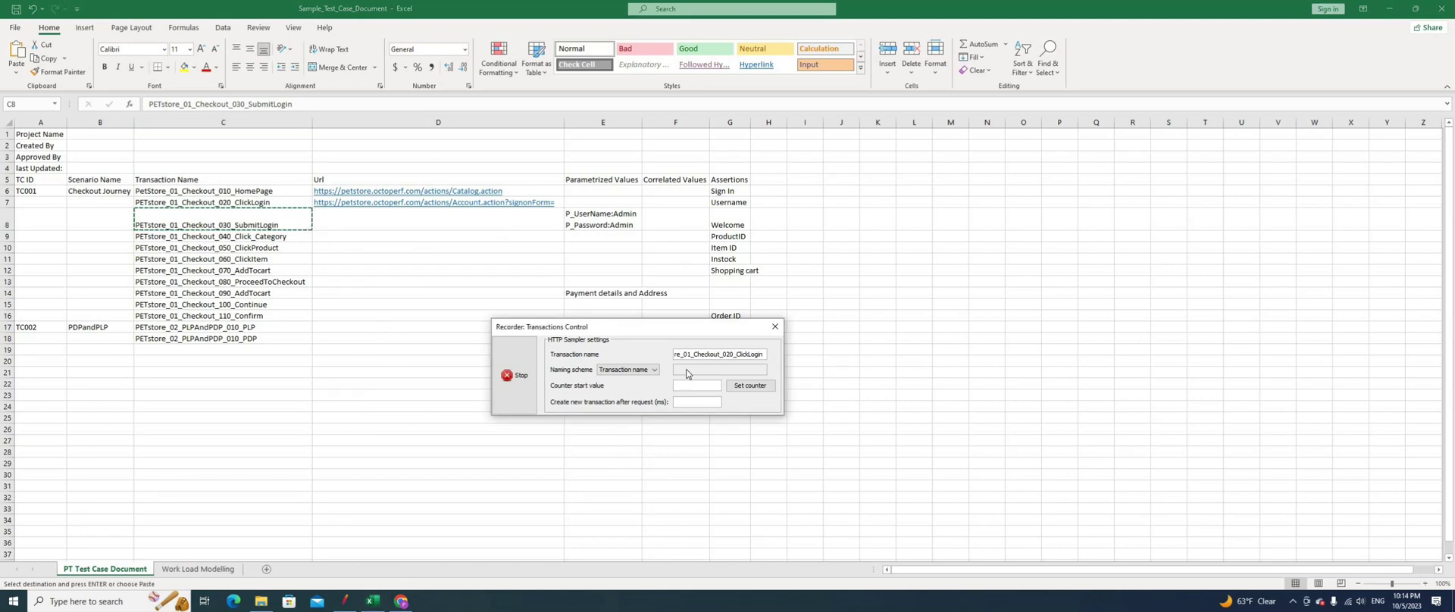
{"action": "left_click", "coordinate": [401, 601]}
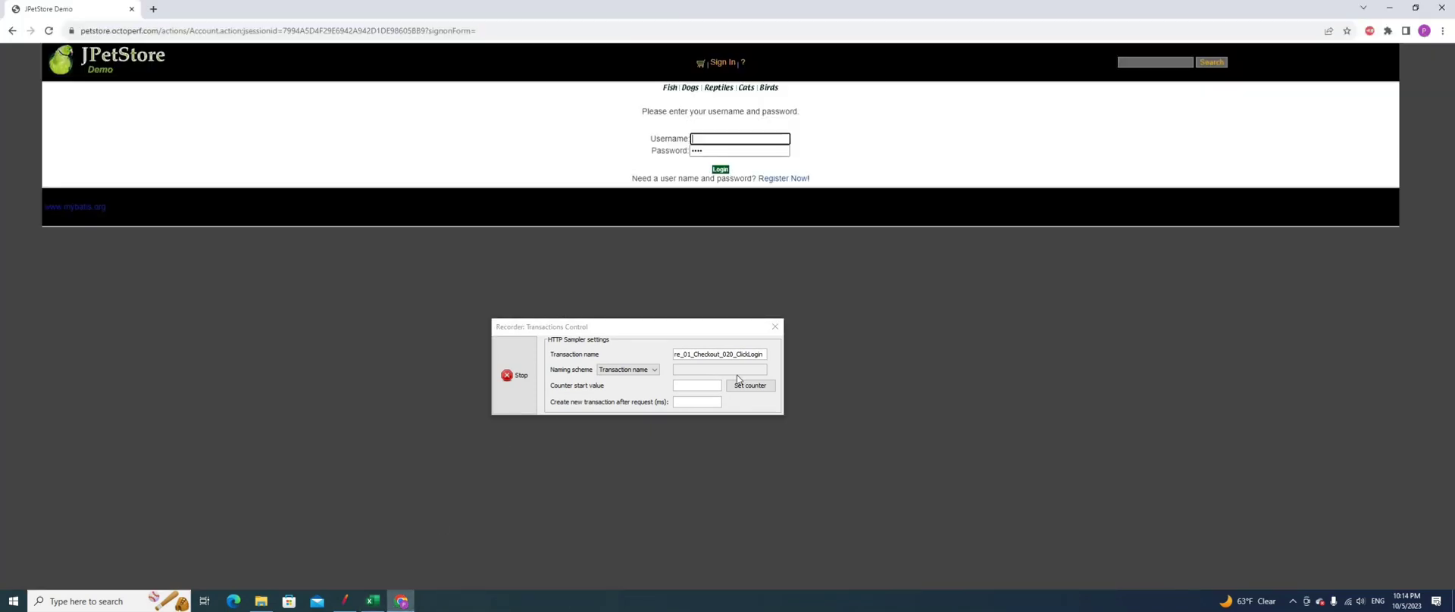
{"action": "left_click", "coordinate": [717, 354]}
{"action": "key", "text": "ctrl+a"}
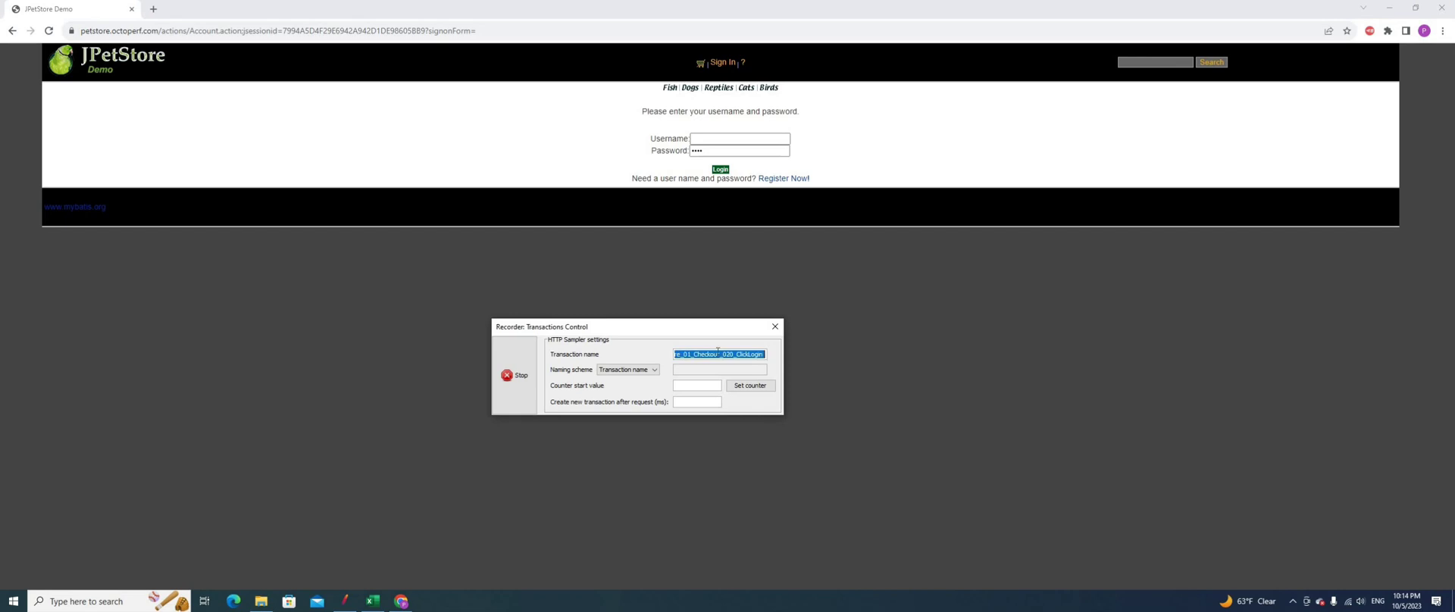
{"action": "key", "text": "ctrl+v"}
Step: Log in to JPetStore with the username j2ee and the prefilled password
{"action": "left_click", "coordinate": [712, 139]}
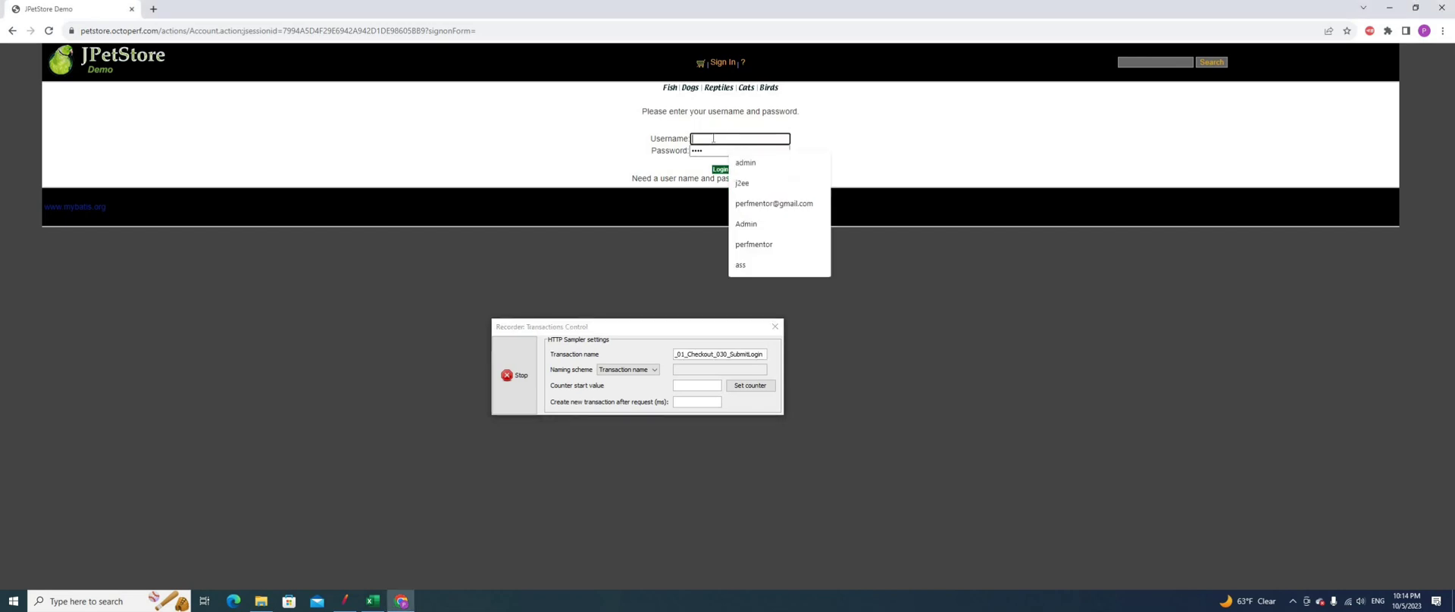
{"action": "type", "text": "j2e"}
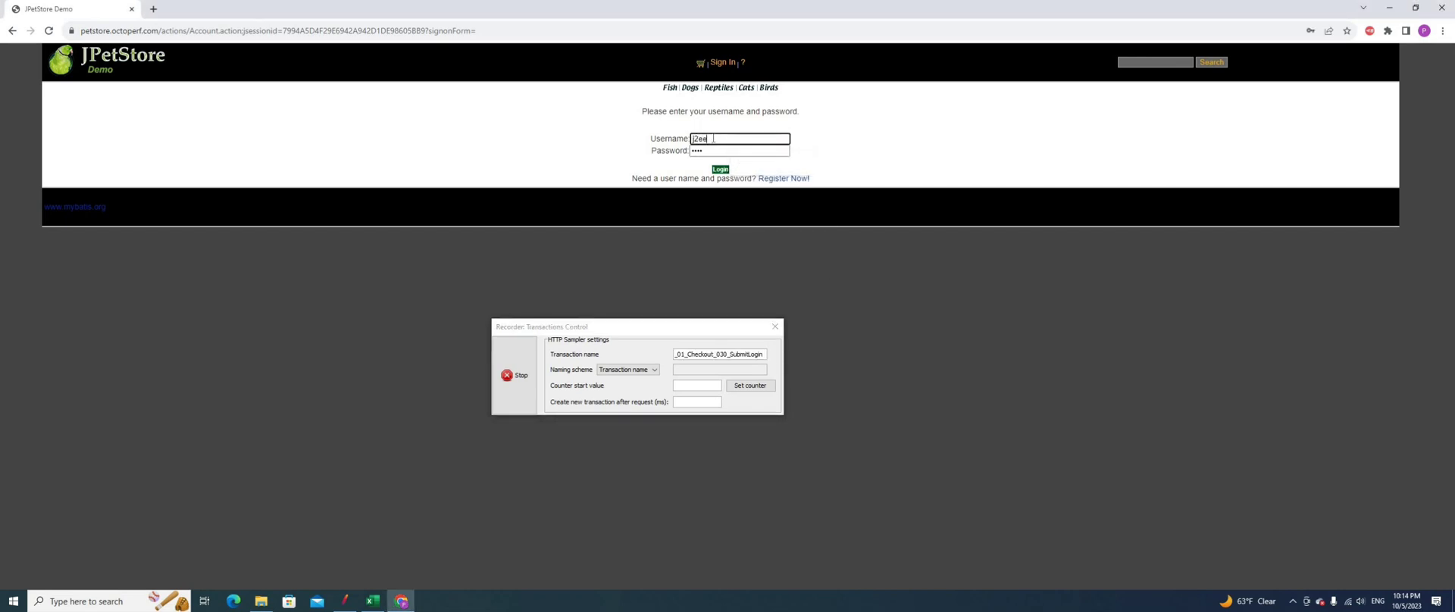
{"action": "type", "text": "e"}
{"action": "key", "text": "Tab"}
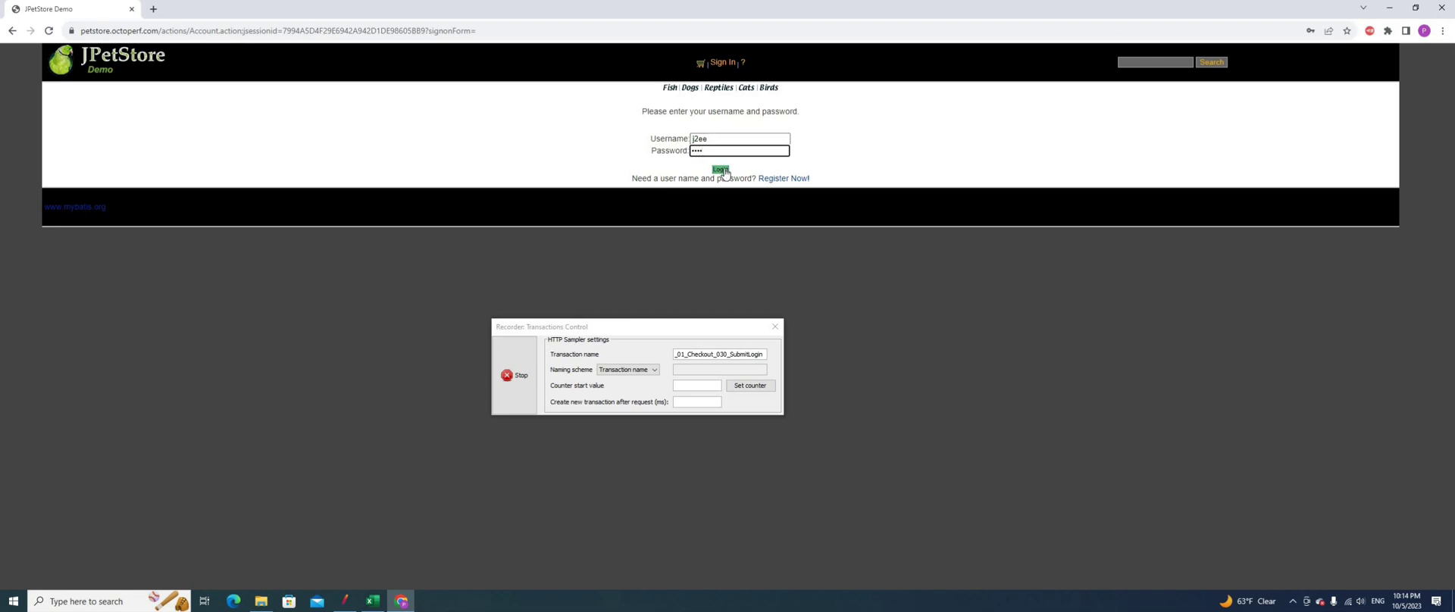
{"action": "left_click", "coordinate": [724, 171]}
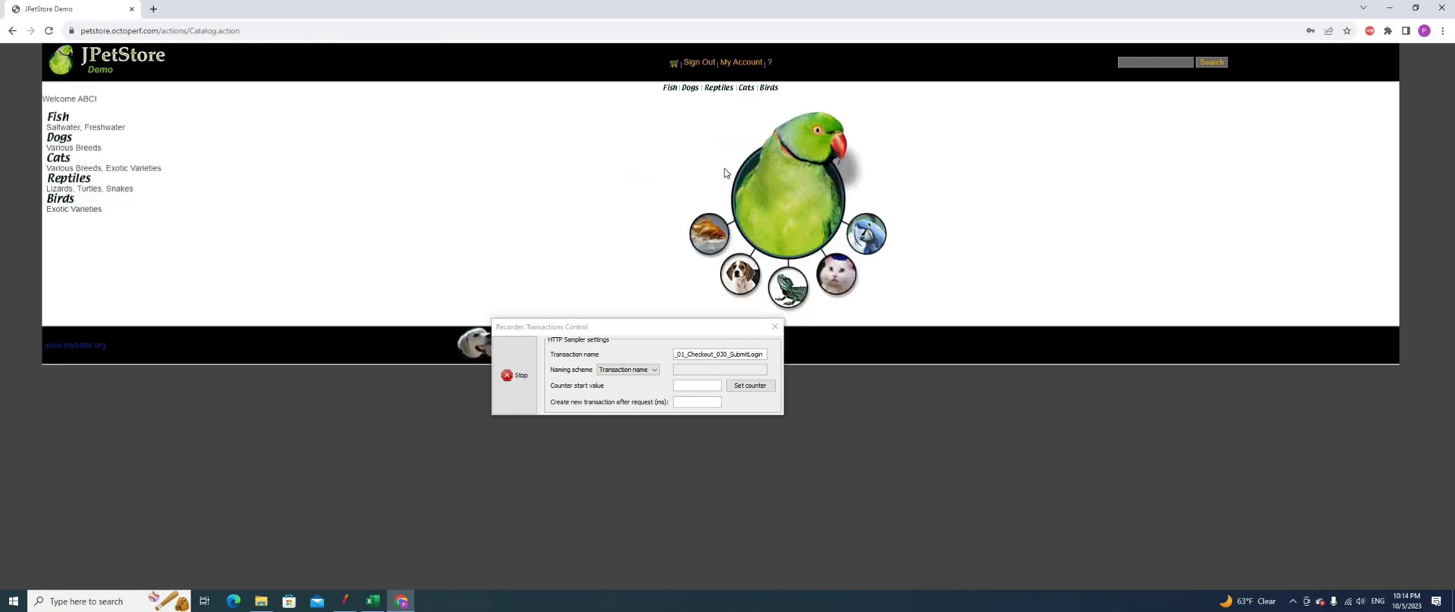
Step: Set the recorder's transaction name to PETstore_01_Checkout_040_Click_Category from the Excel document, and open the Cats category in JPetStore
{"action": "left_click", "coordinate": [372, 601]}
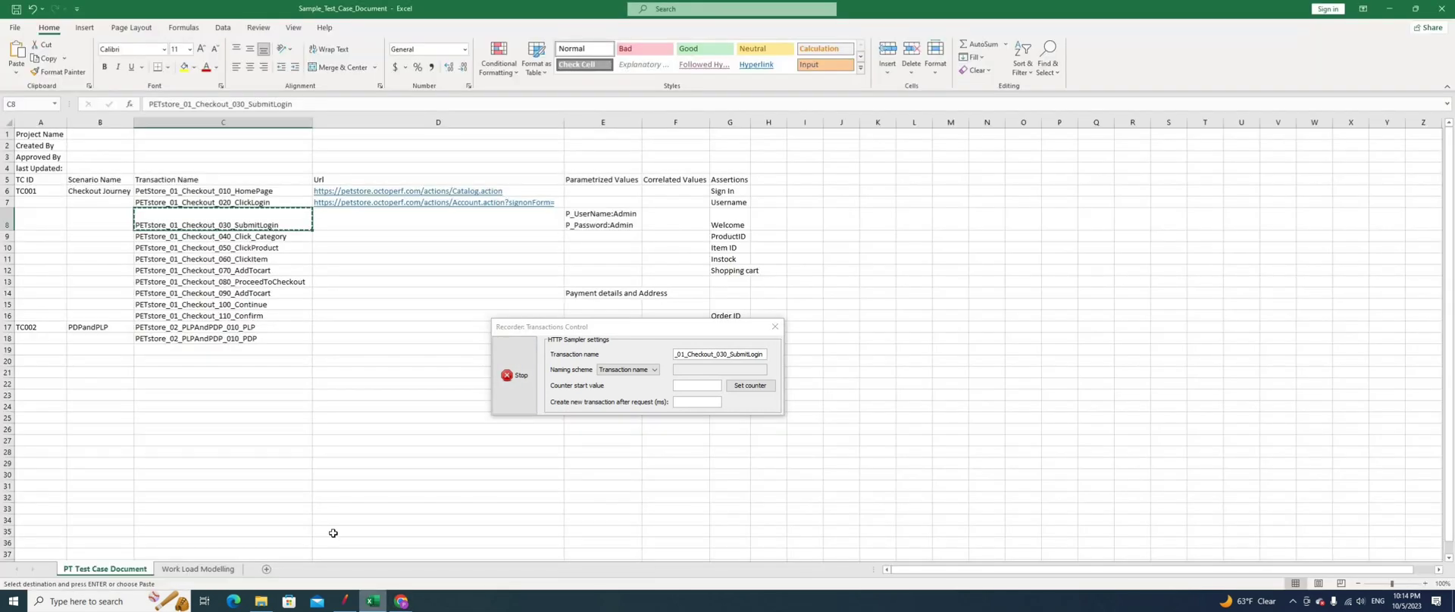
{"action": "left_click", "coordinate": [238, 239]}
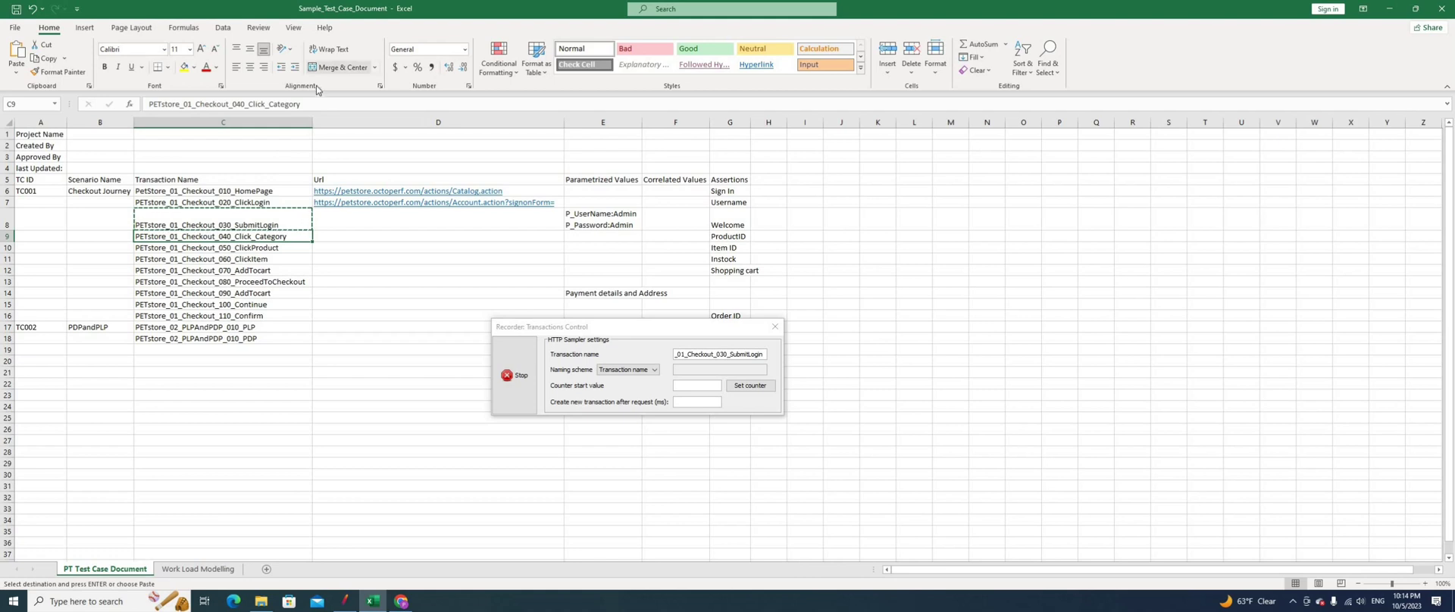
{"action": "left_click_drag", "start_coordinate": [307, 106], "coordinate": [125, 106]}
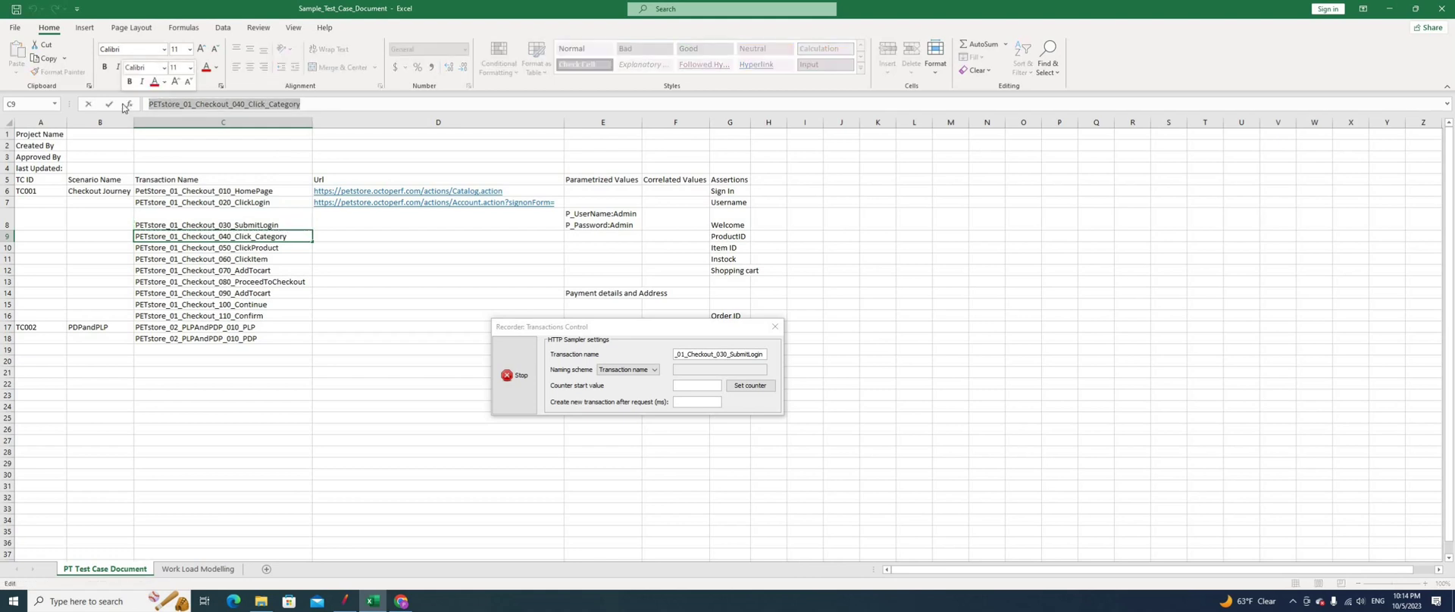
{"action": "left_click", "coordinate": [727, 355]}
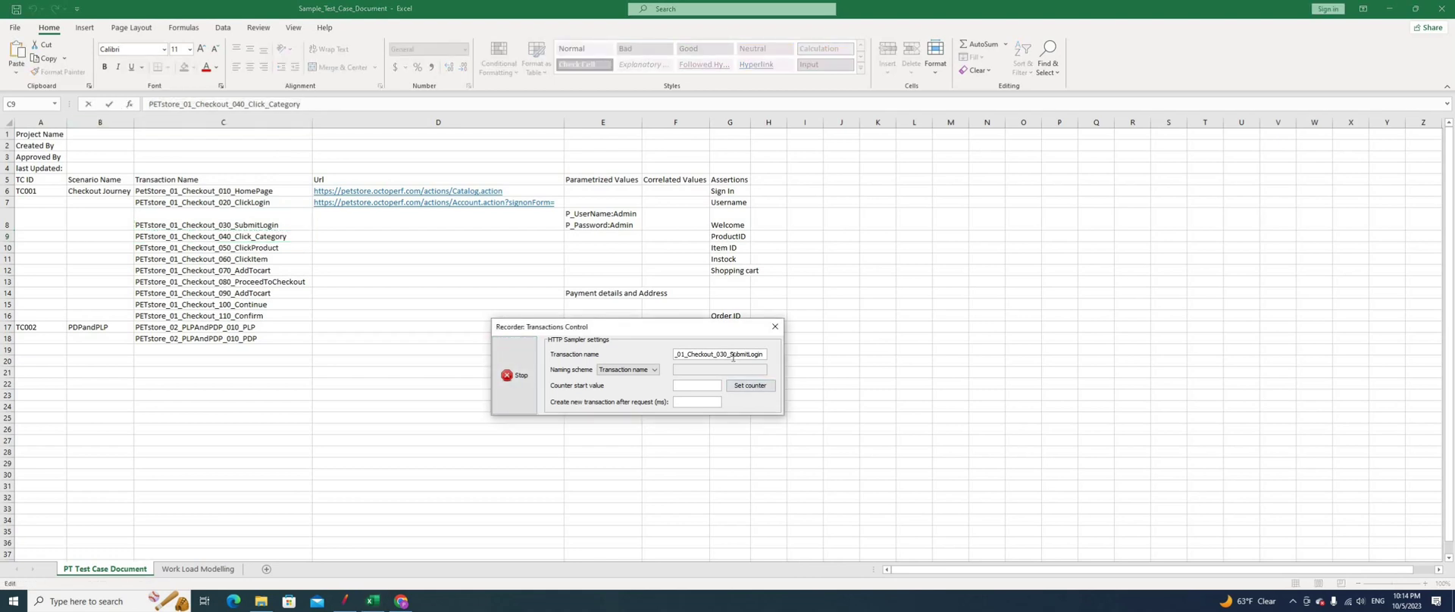
{"action": "double_click", "coordinate": [733, 355]}
{"action": "key", "text": "ctrl+v"}
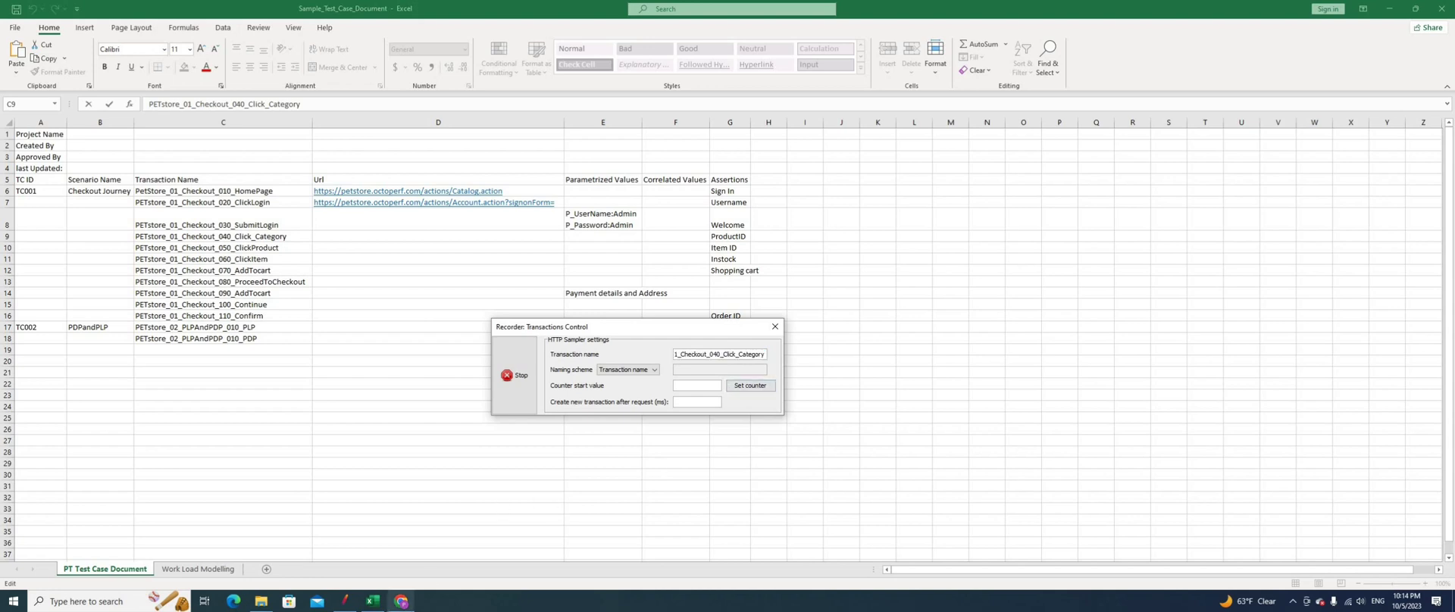
{"action": "left_click", "coordinate": [401, 601]}
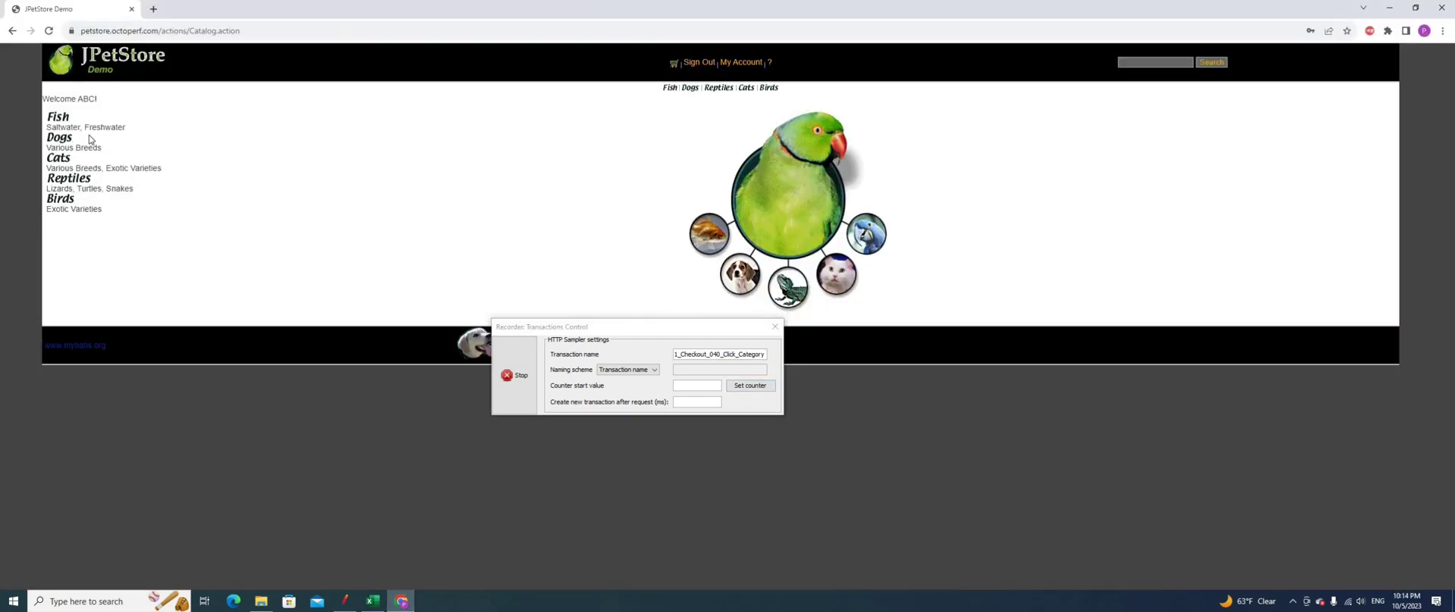
{"action": "left_click", "coordinate": [59, 161]}
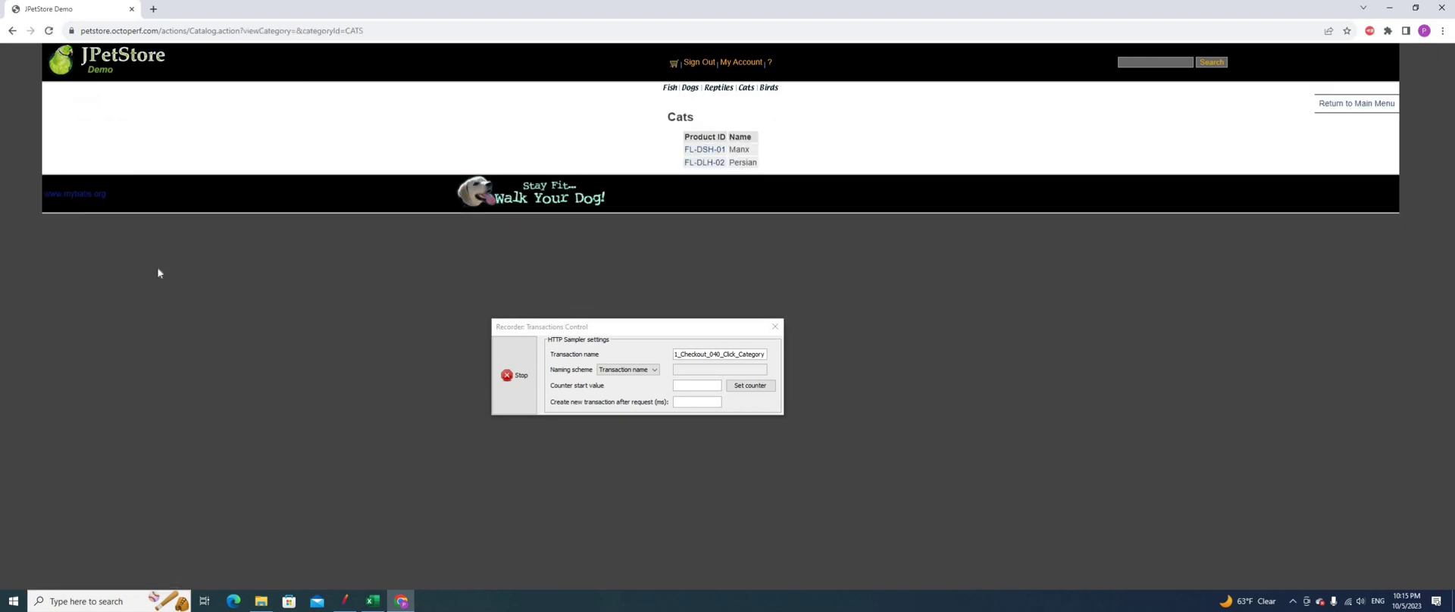
Step: Set the recorder's transaction name to PETstore_01_Checkout_050_ClickProduct from the Excel document, and open product FL-DSH-01 in JPetStore
{"action": "left_click", "coordinate": [373, 601]}
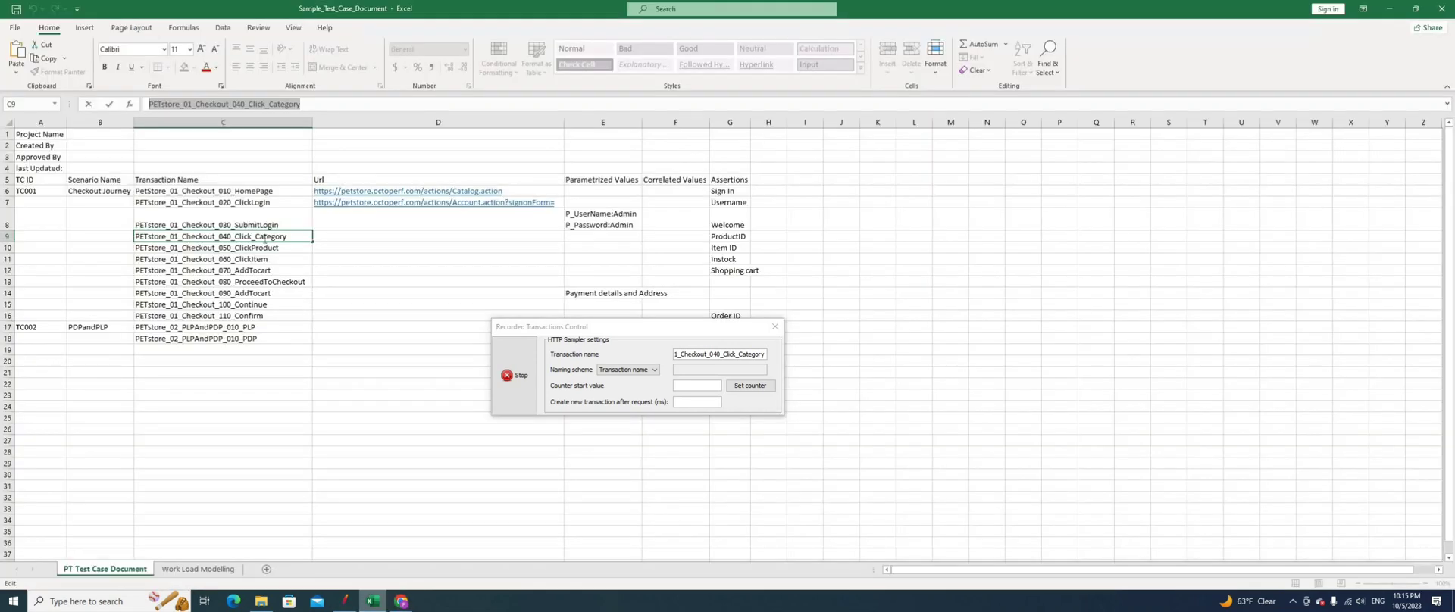
{"action": "left_click", "coordinate": [232, 244]}
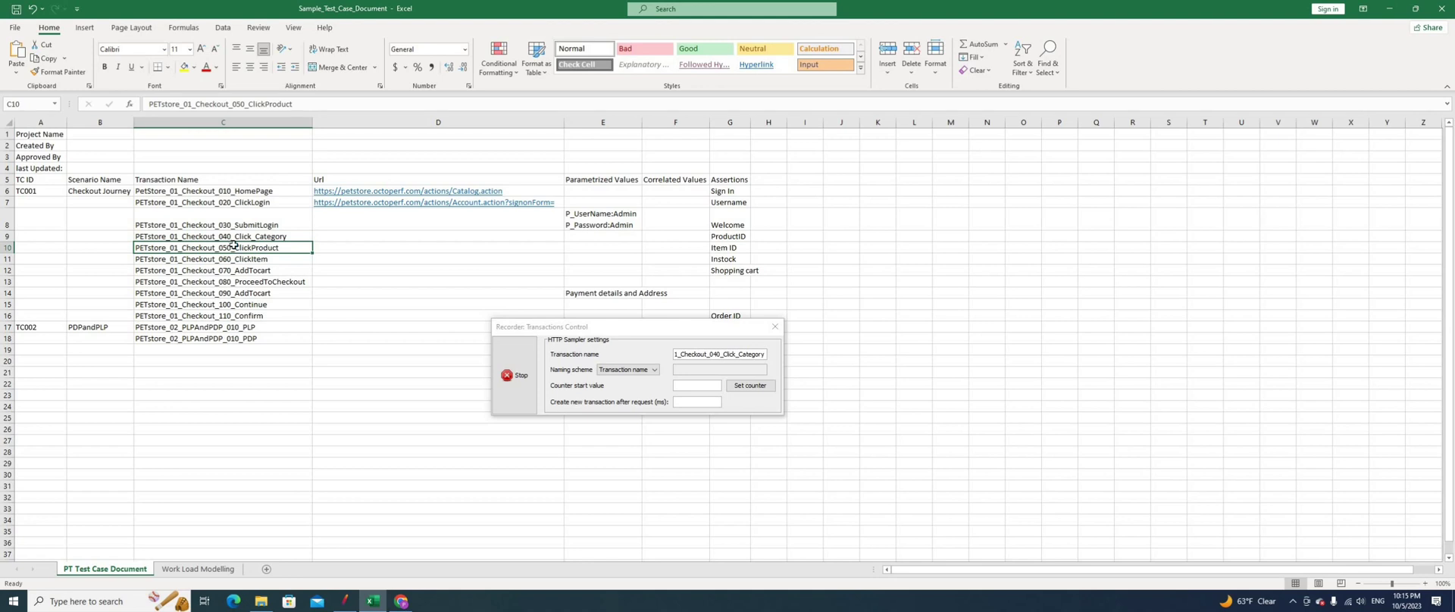
{"action": "key", "text": "ctrl+c"}
{"action": "left_click", "coordinate": [691, 354]}
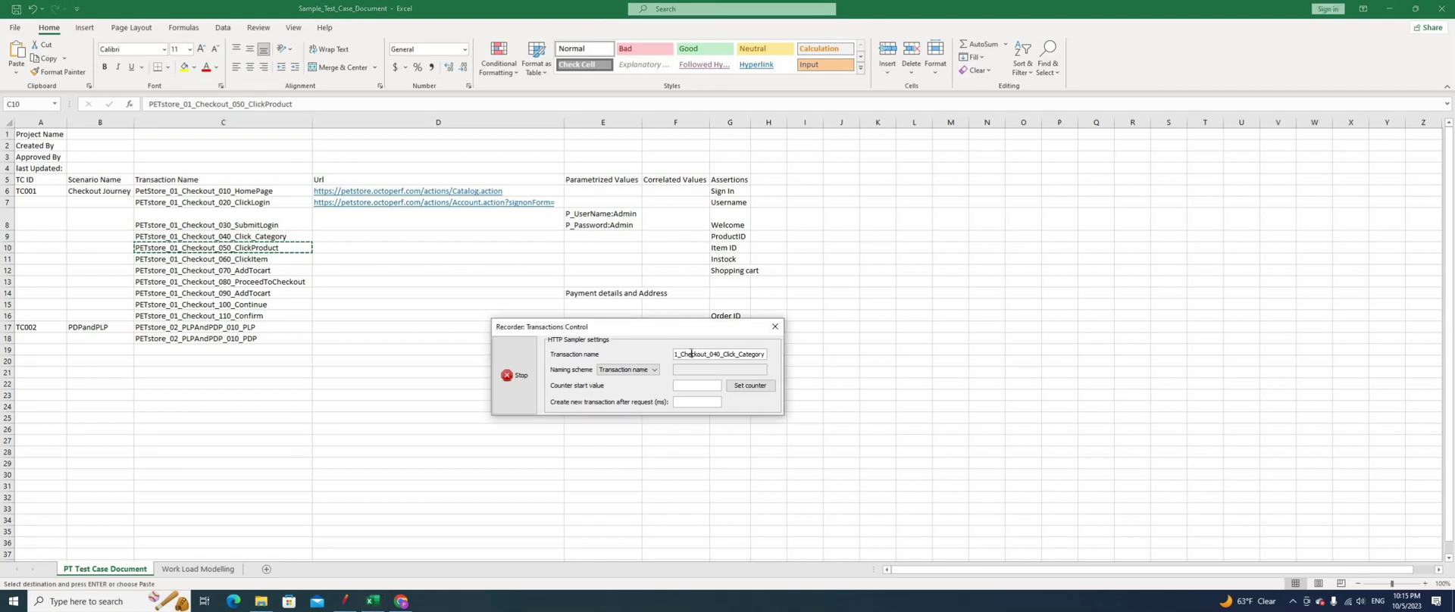
{"action": "key", "text": "ctrl+a"}
{"action": "key", "text": "ctrl+v"}
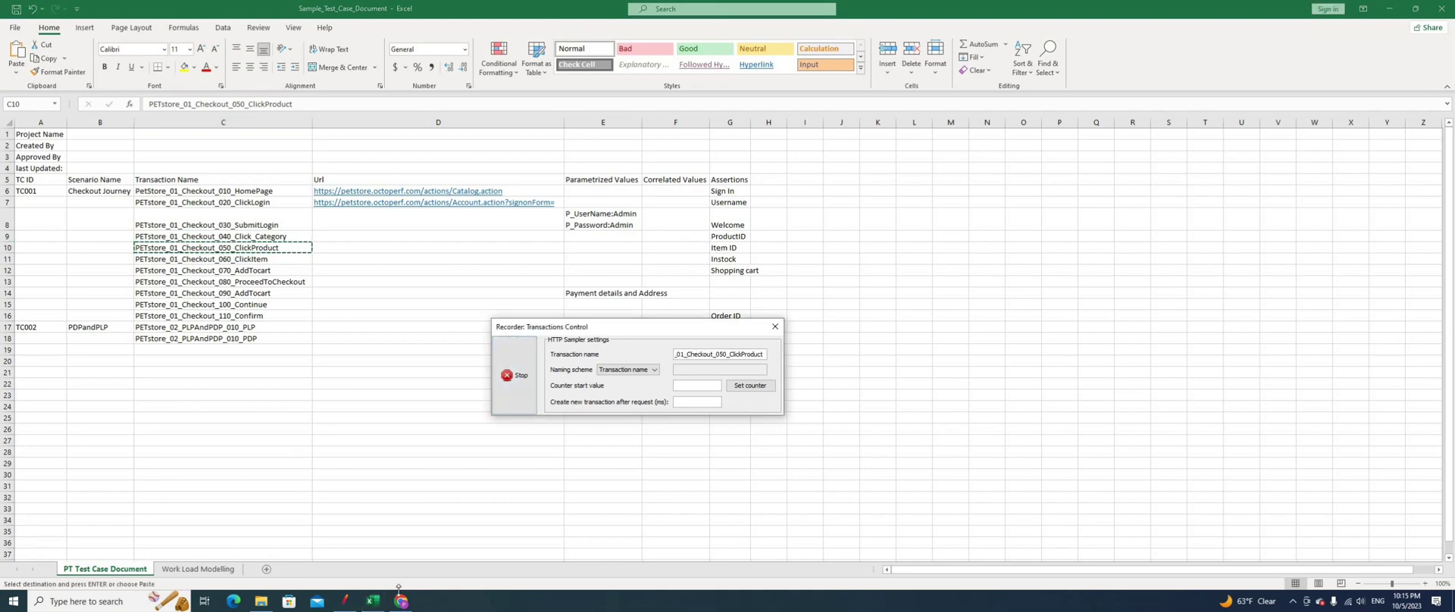
{"action": "left_click", "coordinate": [401, 601]}
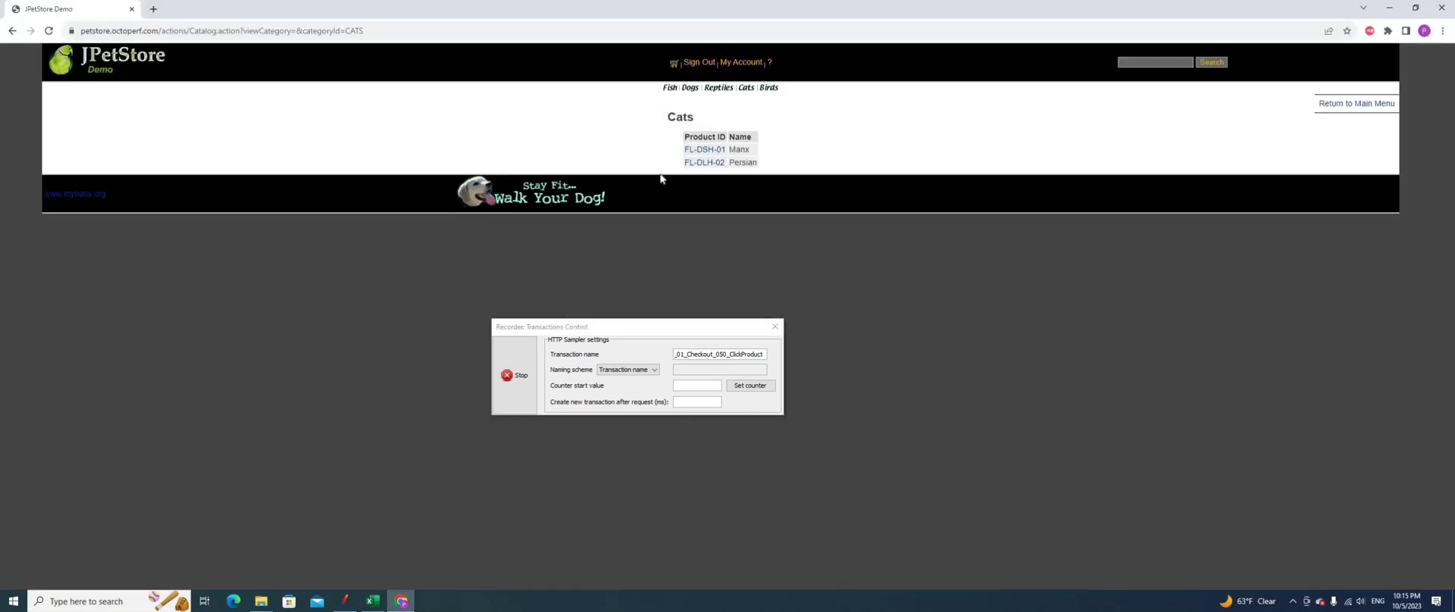
{"action": "left_click", "coordinate": [702, 155]}
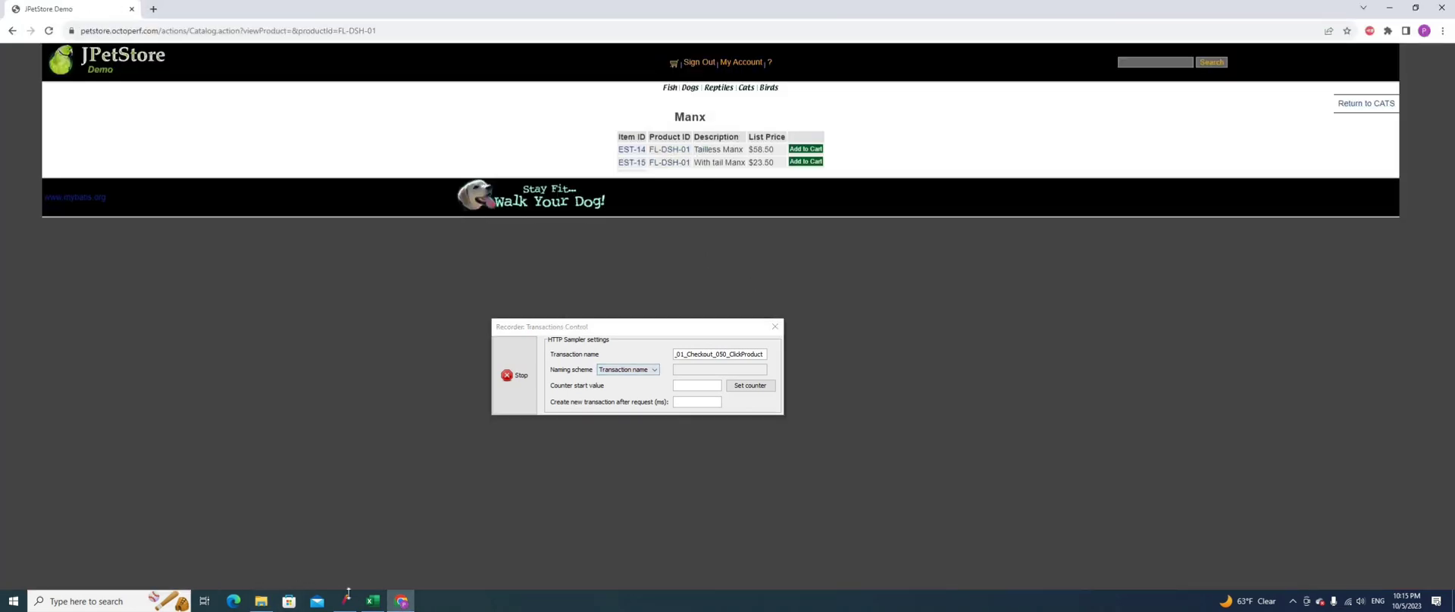
Step: Copy PETstore_01_Checkout_110_Confirm from the Excel document into the recorder's transaction name and edit it to PETstore_01_Checkout_60_Logout
{"action": "left_click", "coordinate": [372, 601]}
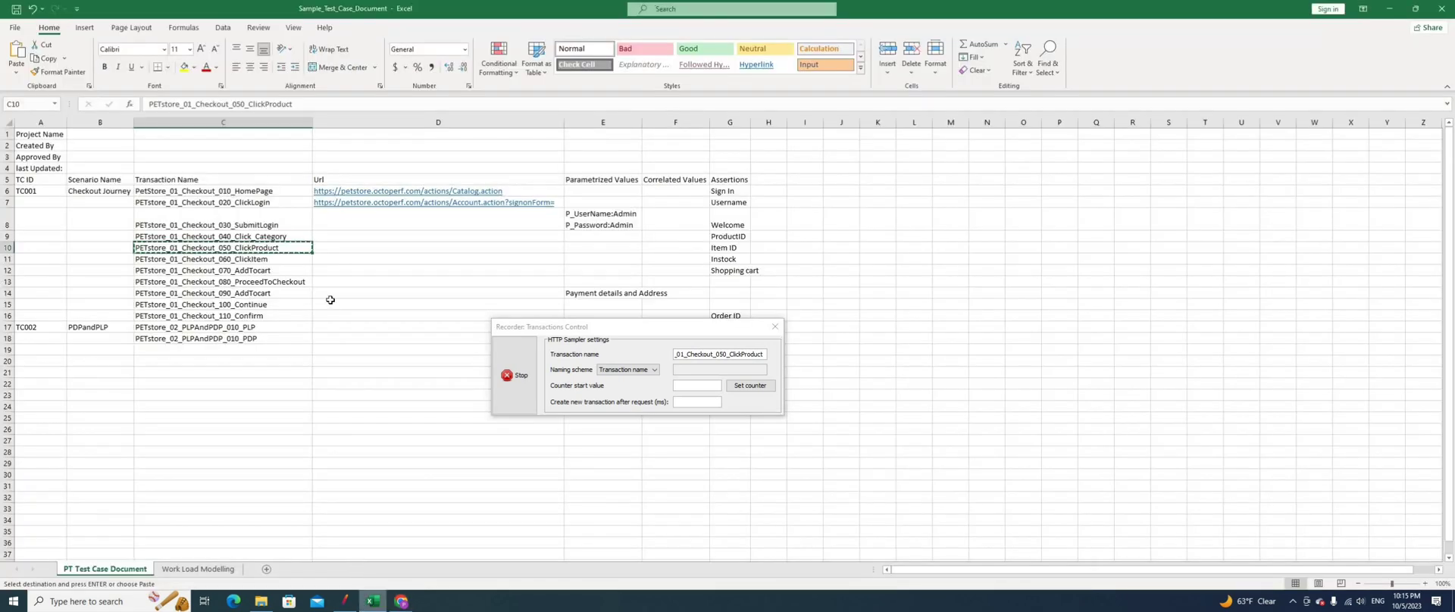
{"action": "left_click", "coordinate": [244, 315]}
{"action": "double_click", "coordinate": [295, 104]}
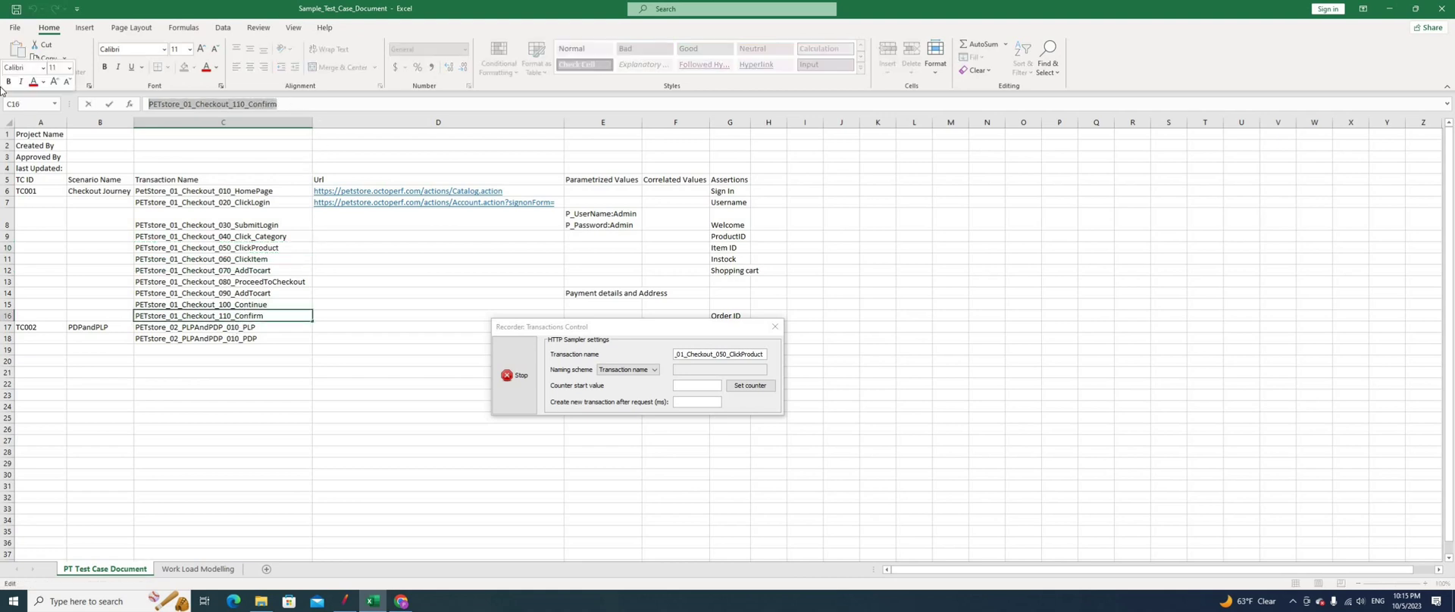
{"action": "left_click", "coordinate": [715, 356]}
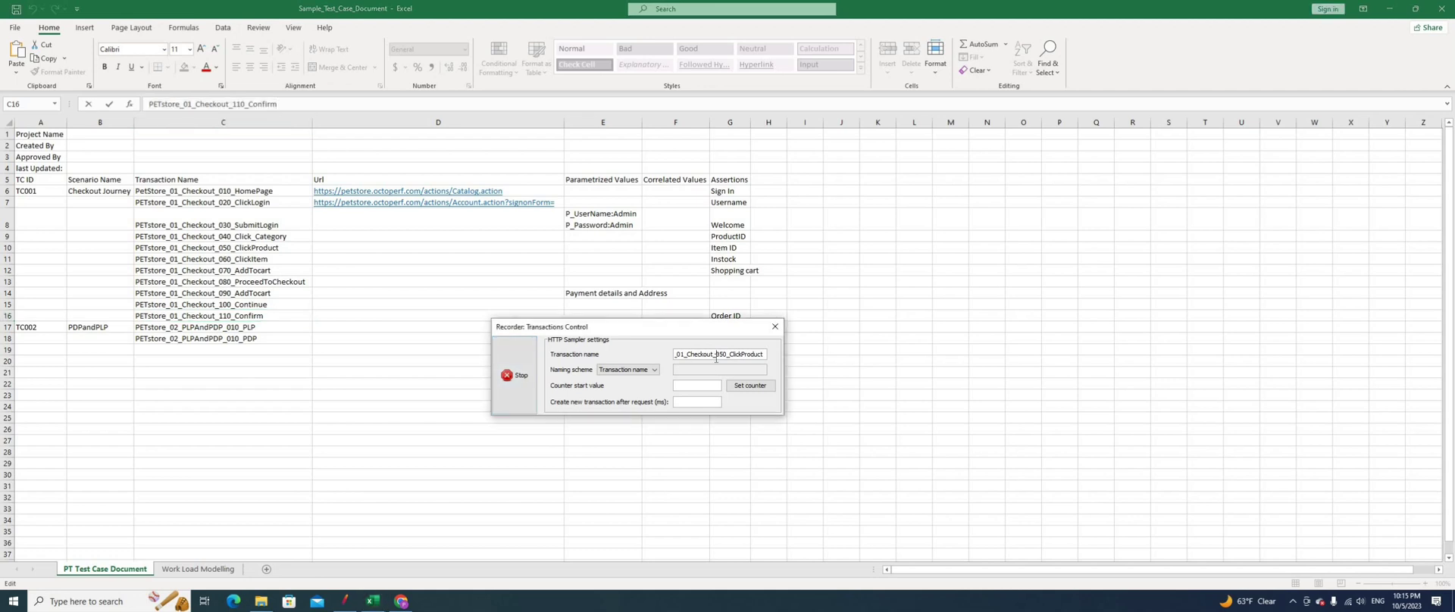
{"action": "key", "text": "ctrl+a"}
{"action": "key", "text": "ctrl+v"}
{"action": "key", "text": "BackSpace"}
{"action": "key", "text": "BackSpace"}
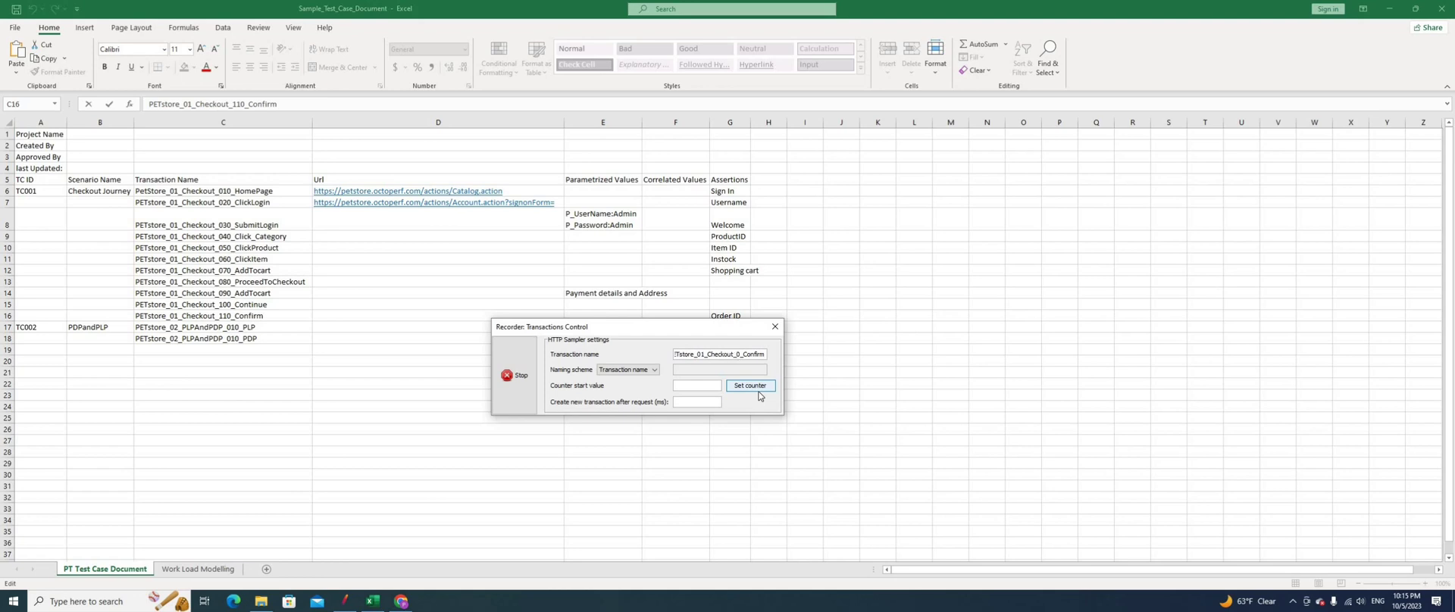
{"action": "type", "text": "6"}
{"action": "key", "text": "shift+End"}
{"action": "key", "text": "BackSpace"}
{"action": "type", "text": "Logout"}
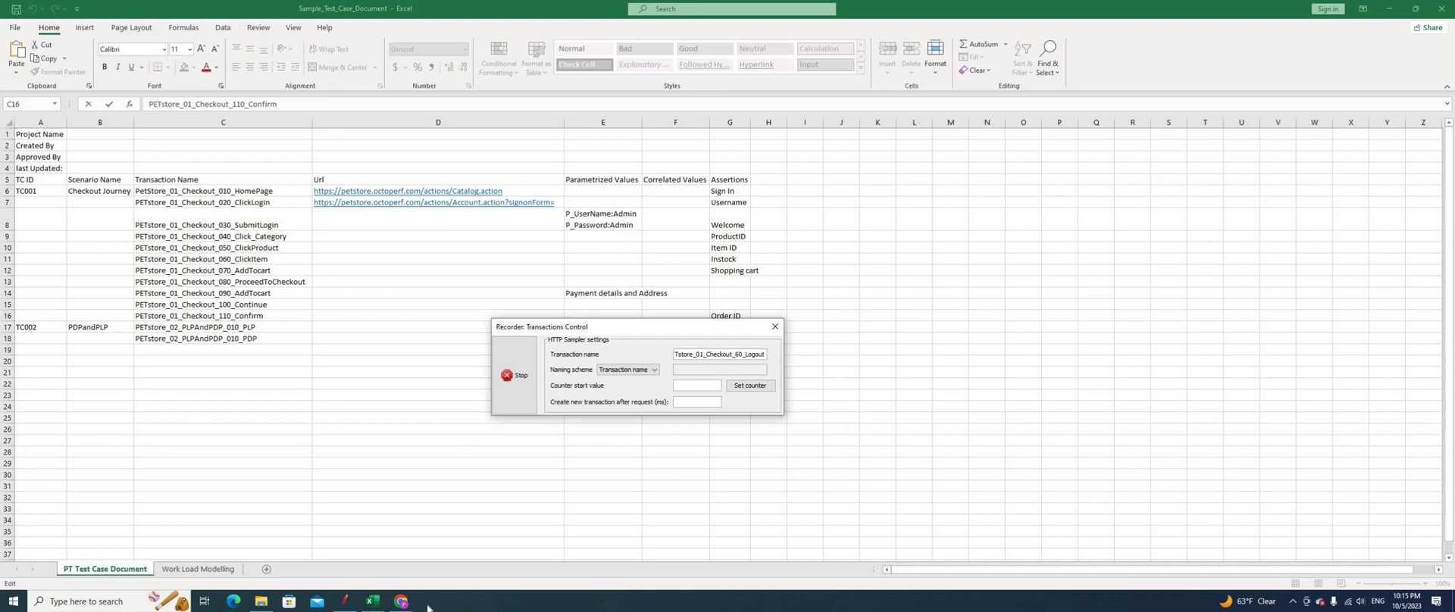
Step: Sign out of JPetStore in Chrome and stop the recorder
{"action": "left_click", "coordinate": [401, 601]}
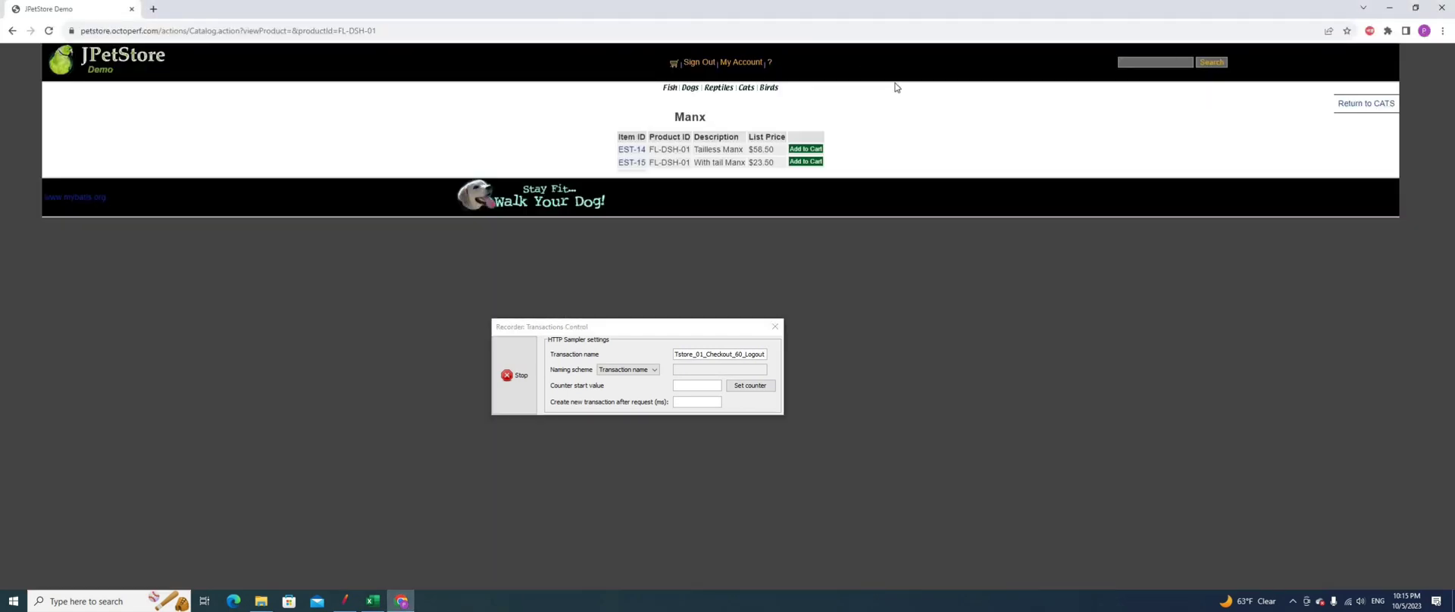
{"action": "left_click", "coordinate": [700, 65]}
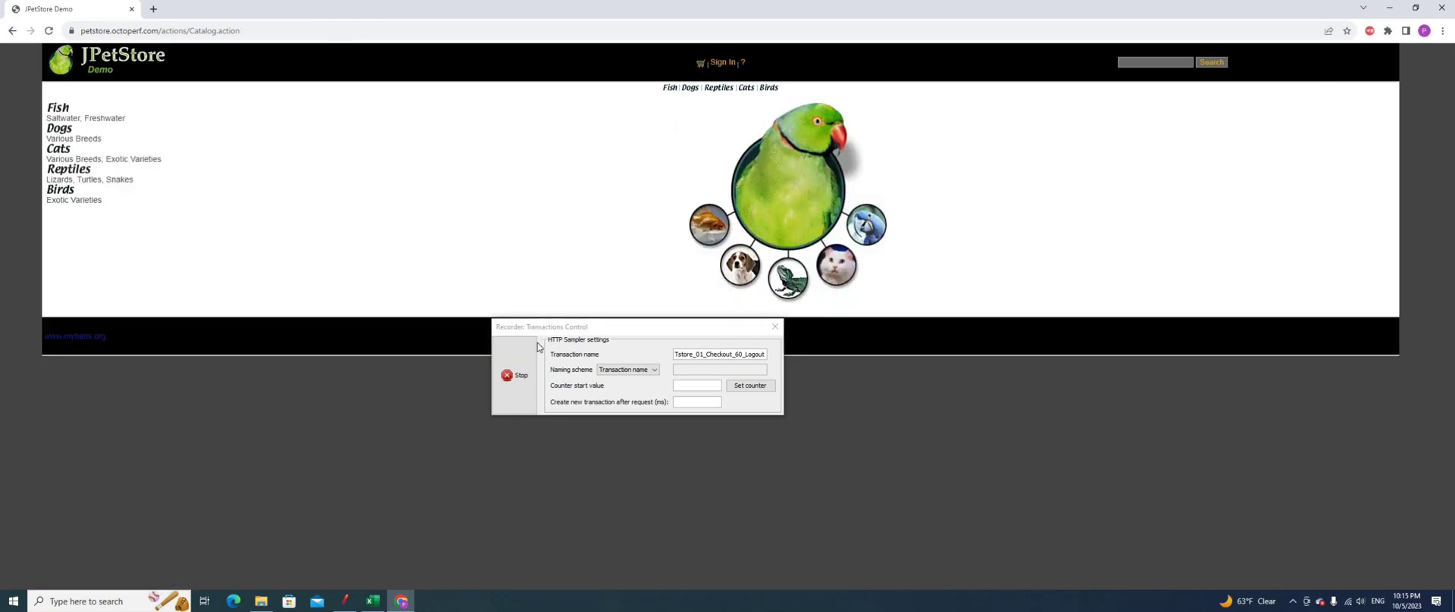
{"action": "left_click", "coordinate": [518, 365]}
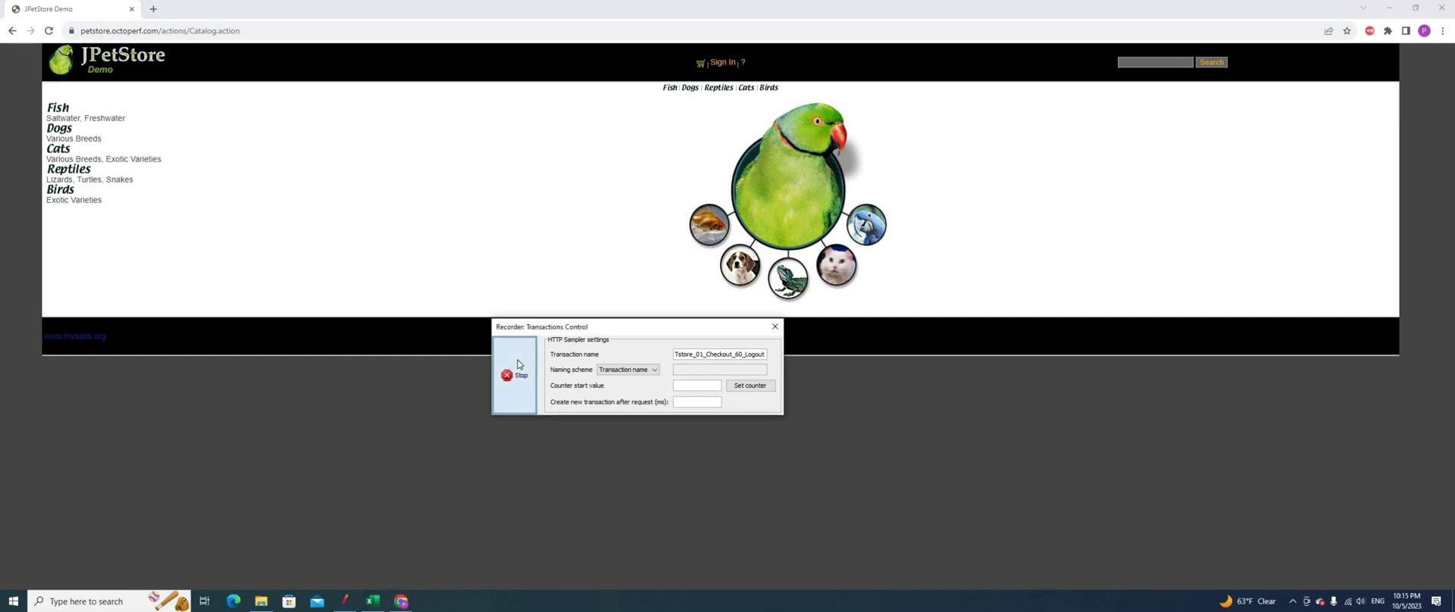
Step: Switch to JMeter, expand the Thread Group's Recording Controller, and remove the unnamed transaction controller
{"action": "left_click", "coordinate": [339, 605]}
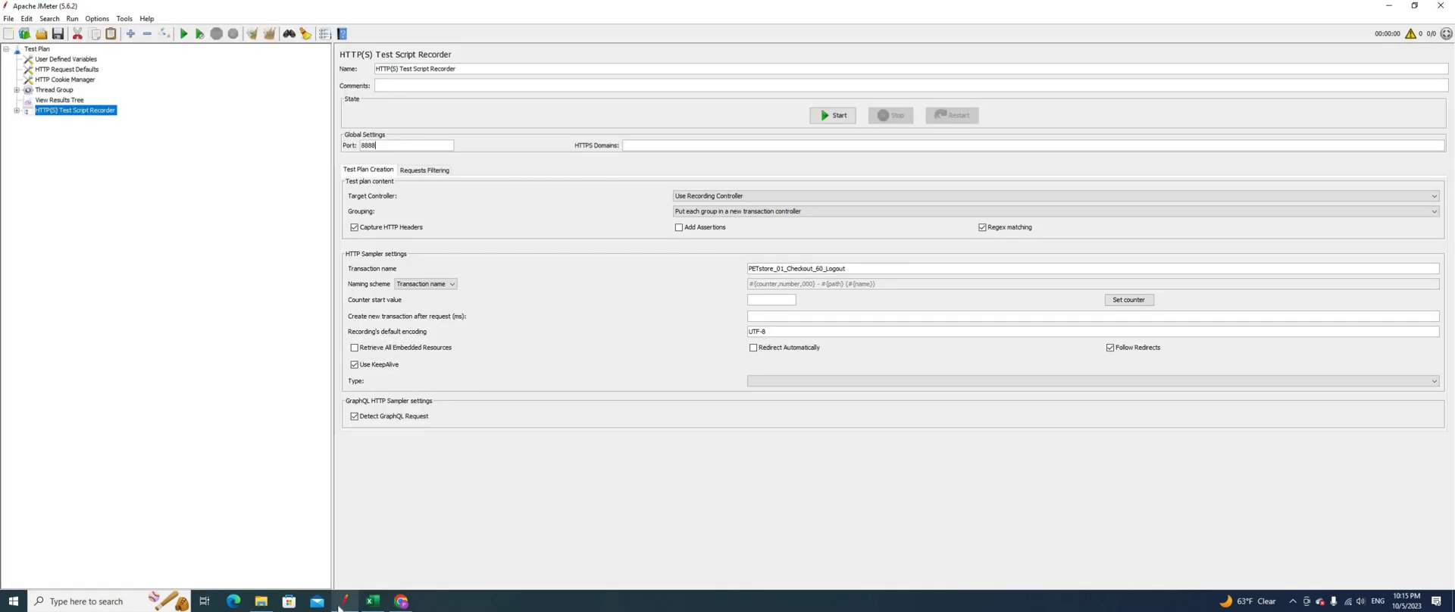
{"action": "left_click", "coordinate": [16, 111]}
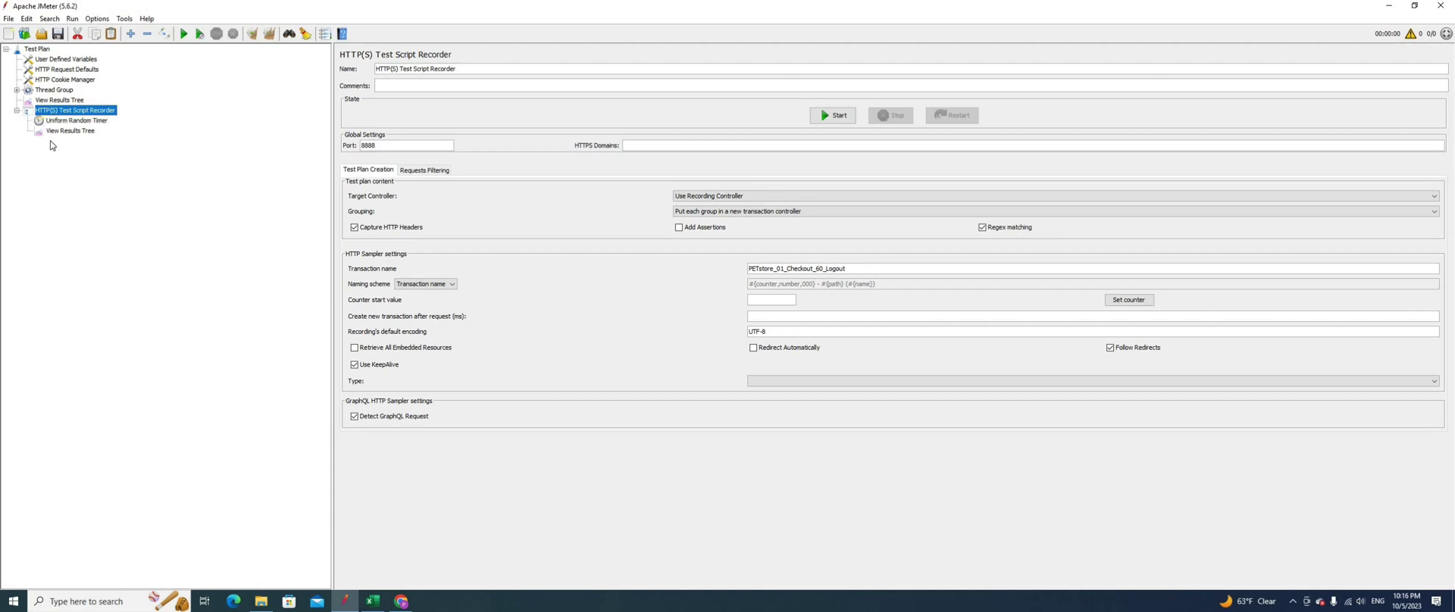
{"action": "left_click", "coordinate": [17, 91]}
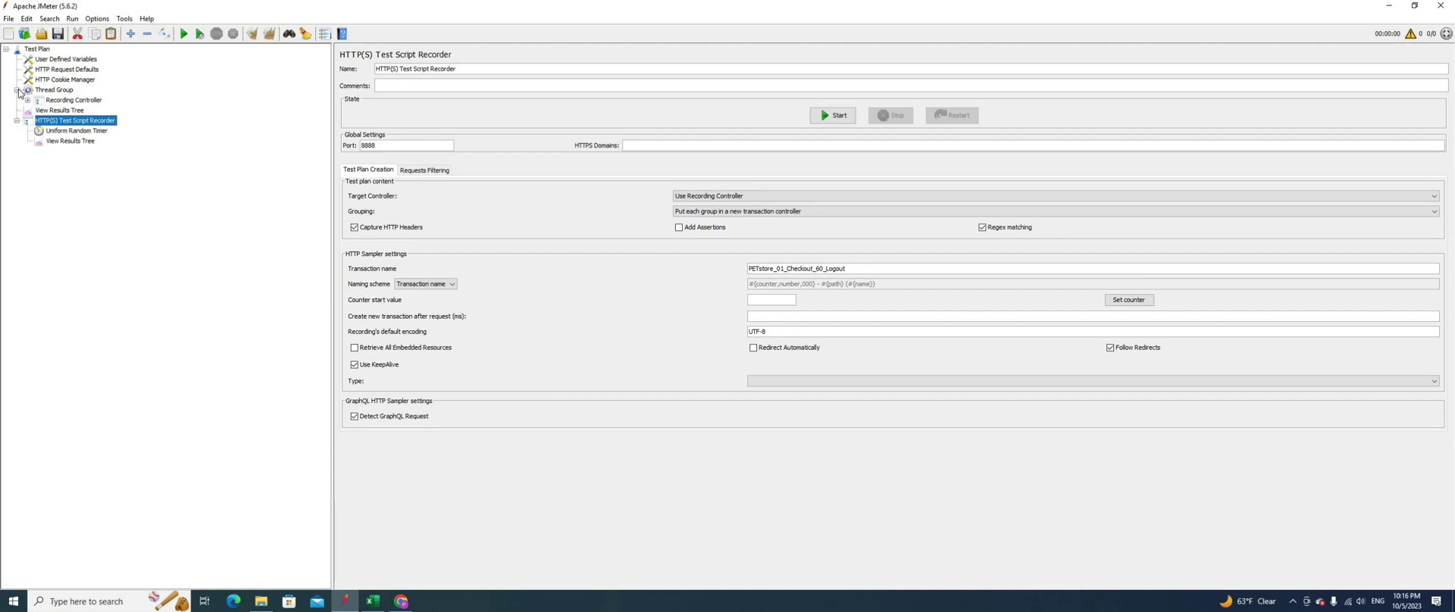
{"action": "left_click", "coordinate": [27, 101]}
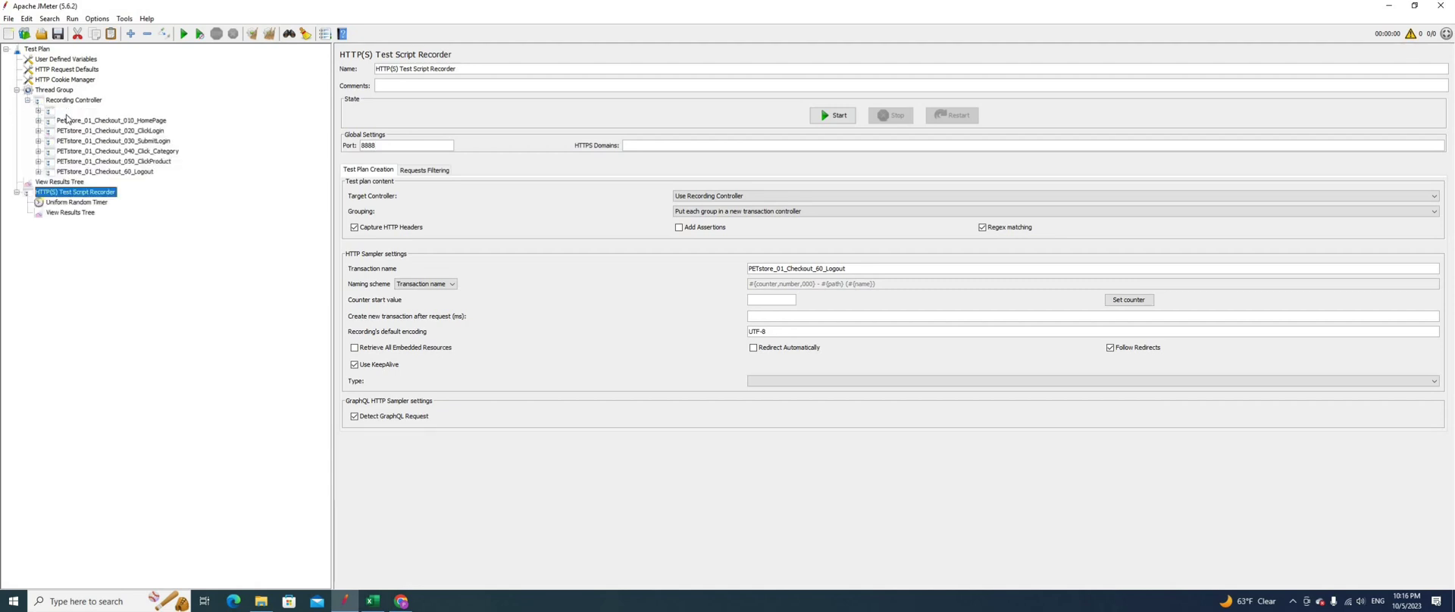
{"action": "left_click", "coordinate": [53, 113]}
{"action": "right_click", "coordinate": [54, 114]}
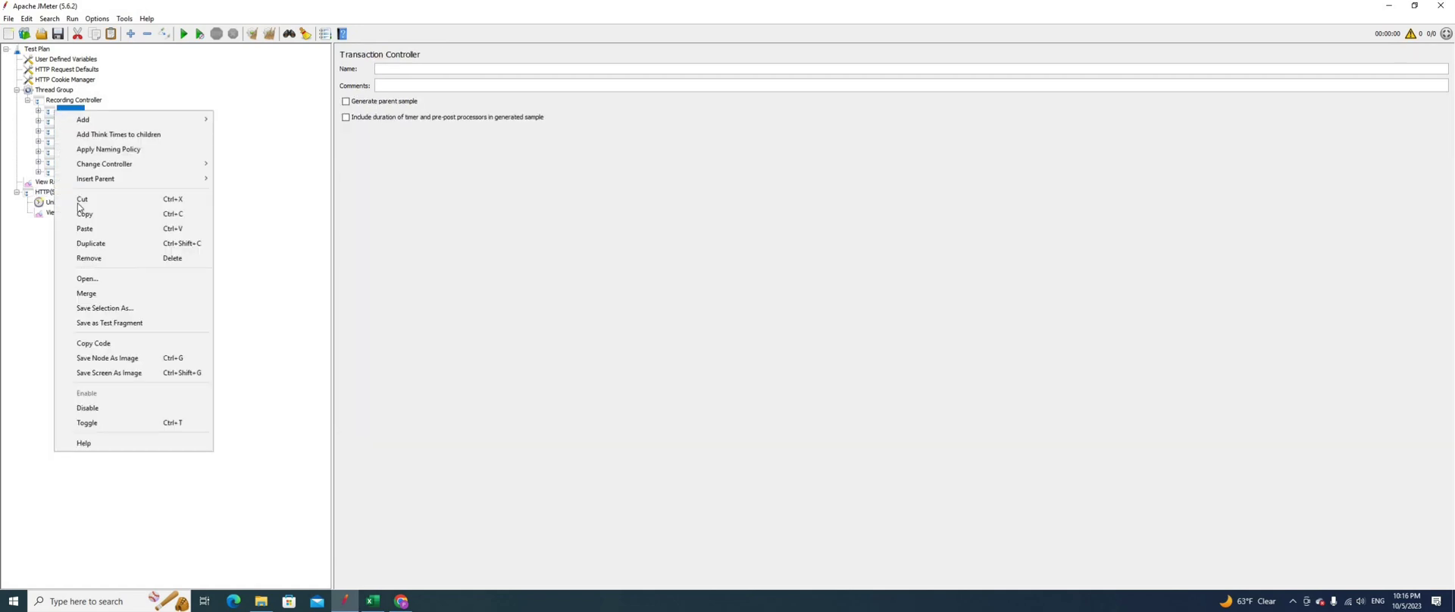
{"action": "left_click", "coordinate": [90, 259]}
{"action": "left_click", "coordinate": [697, 311]}
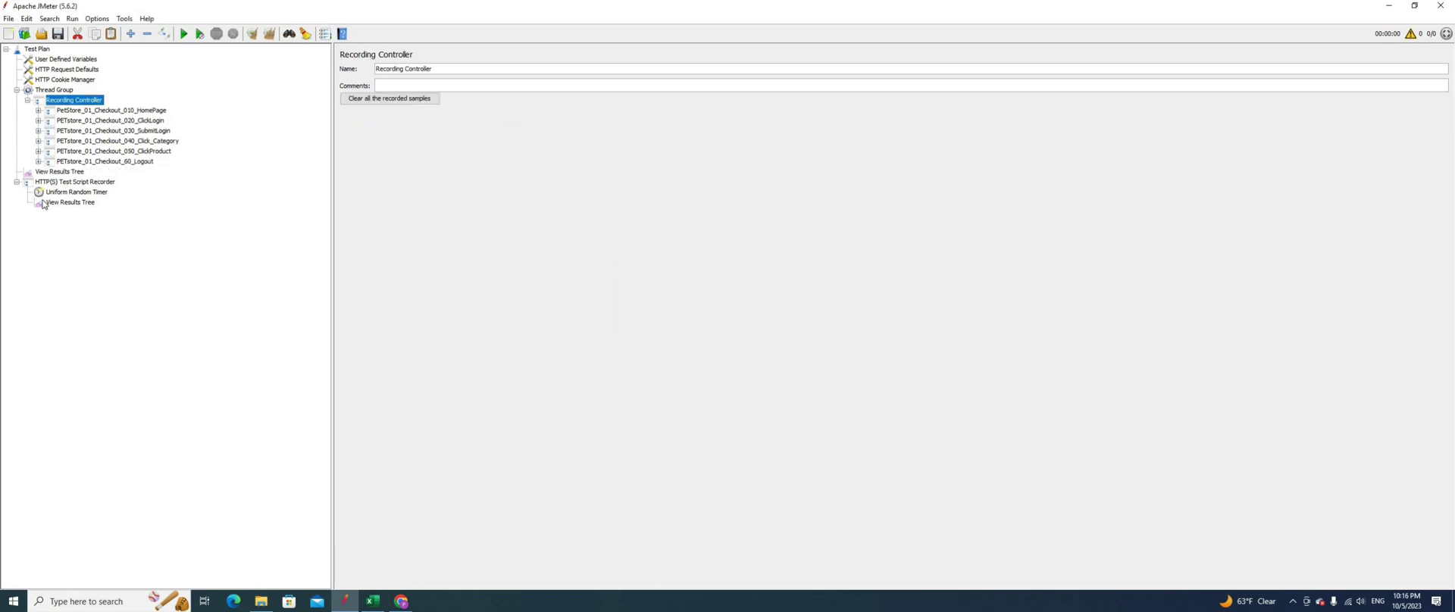
Step: Examine the requests recorded under the HomePage and ClickLogin transactions and the first sample in the recorder's View Results Tree
{"action": "left_click", "coordinate": [38, 111]}
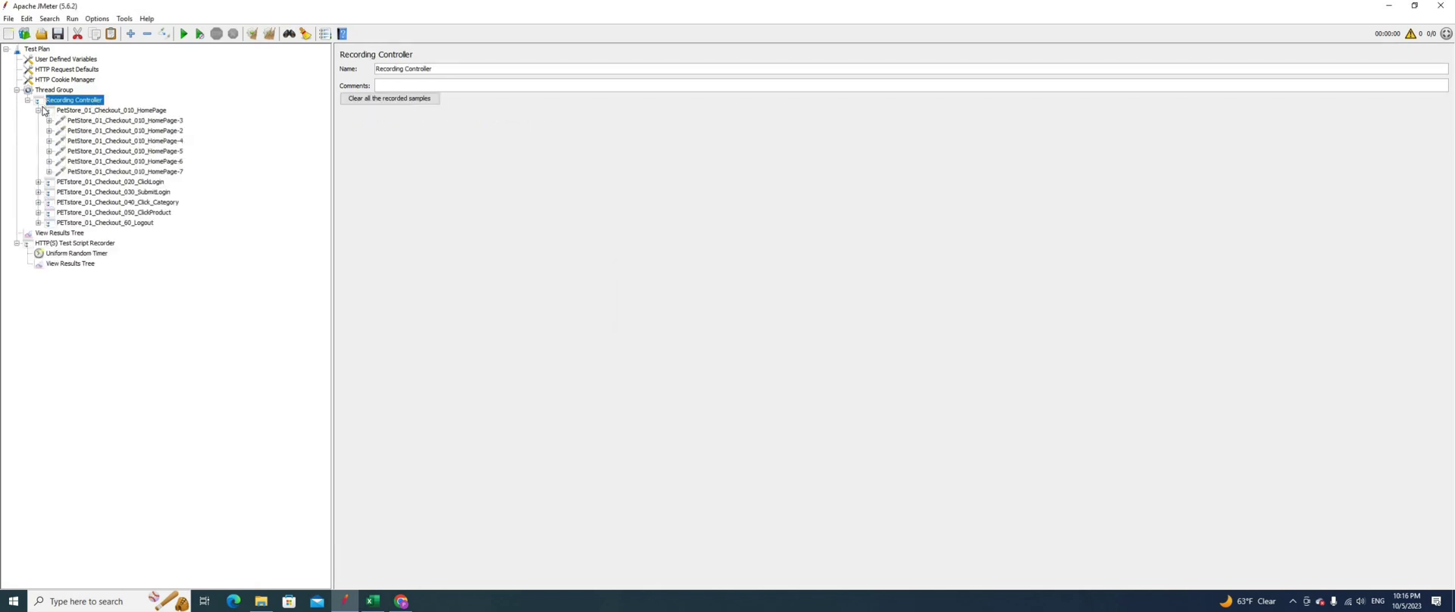
{"action": "left_click", "coordinate": [38, 111]}
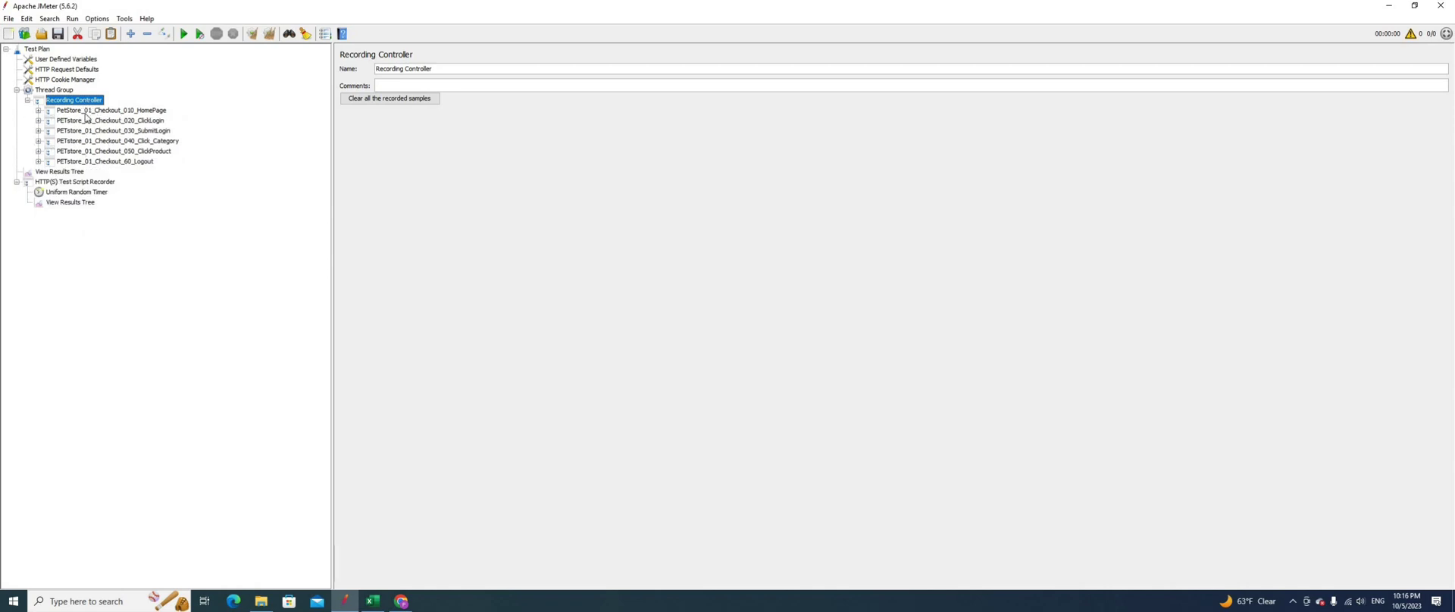
{"action": "left_click", "coordinate": [37, 121]}
{"action": "left_click", "coordinate": [38, 121]}
{"action": "left_click", "coordinate": [67, 202]}
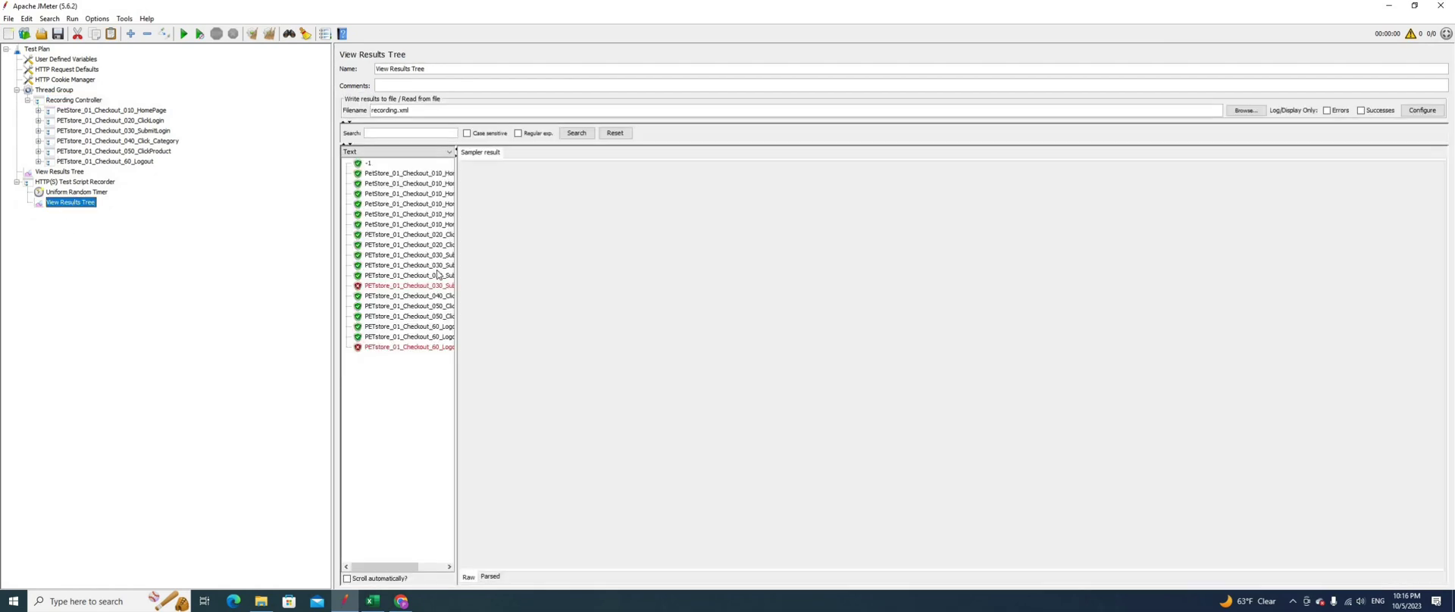
{"action": "left_click", "coordinate": [367, 163]}
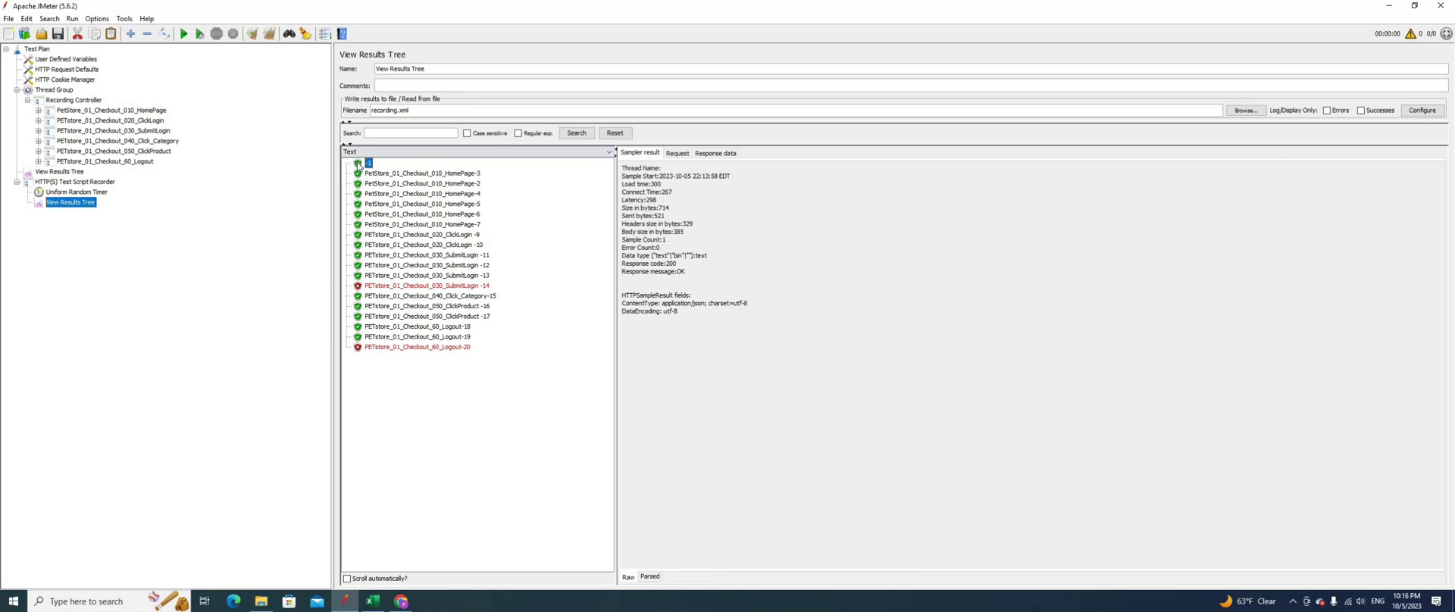
Step: Save the test plan as proxyrecorder.jmx in the training folder
{"action": "left_click", "coordinate": [57, 35]}
{"action": "left_click", "coordinate": [711, 386]}
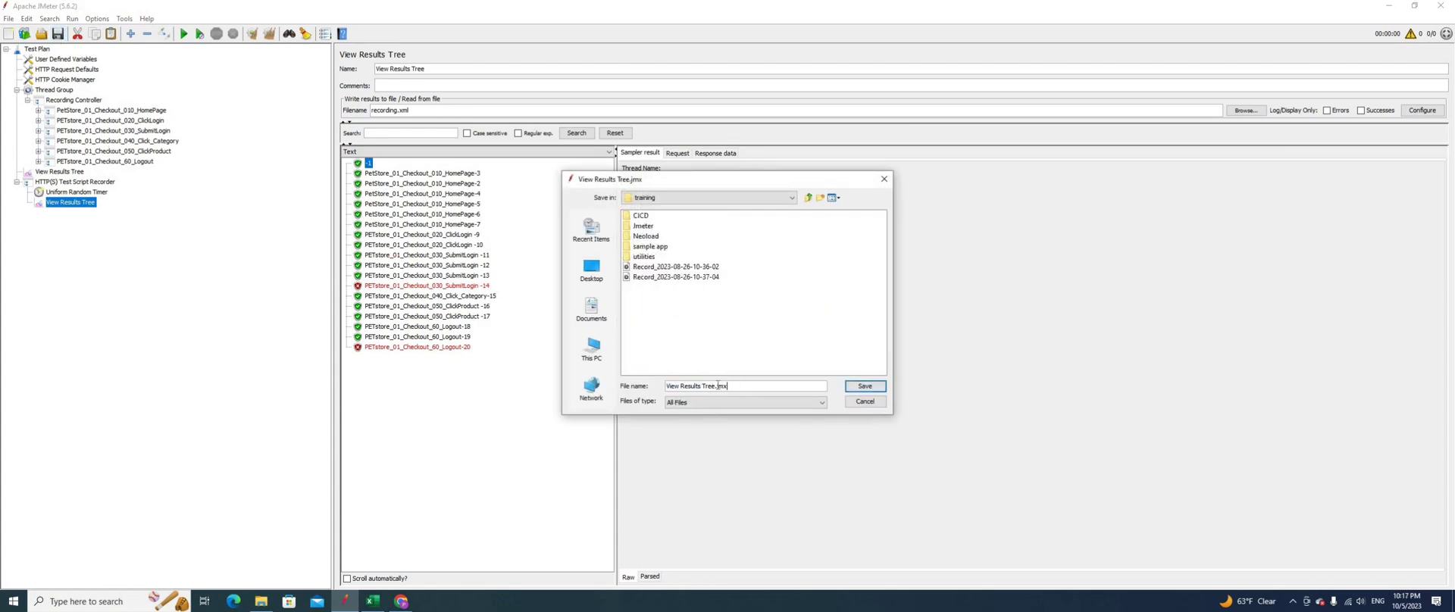
{"action": "left_click_drag", "start_coordinate": [621, 384], "coordinate": [623, 388]}
{"action": "type", "text": "proxyrecorder"}
{"action": "left_click", "coordinate": [875, 388]}
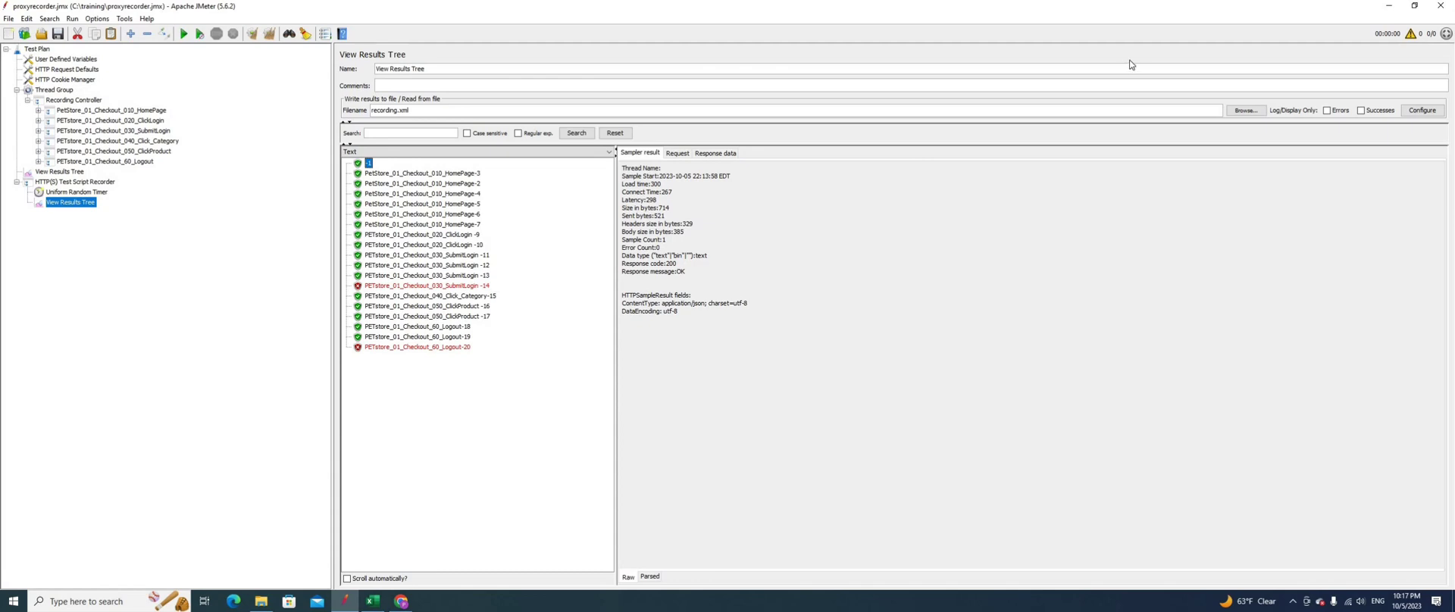
Step: Switch to Chrome, load the JPetStore home page, and open the BlazeMeter extension
{"action": "left_click", "coordinate": [1389, 5]}
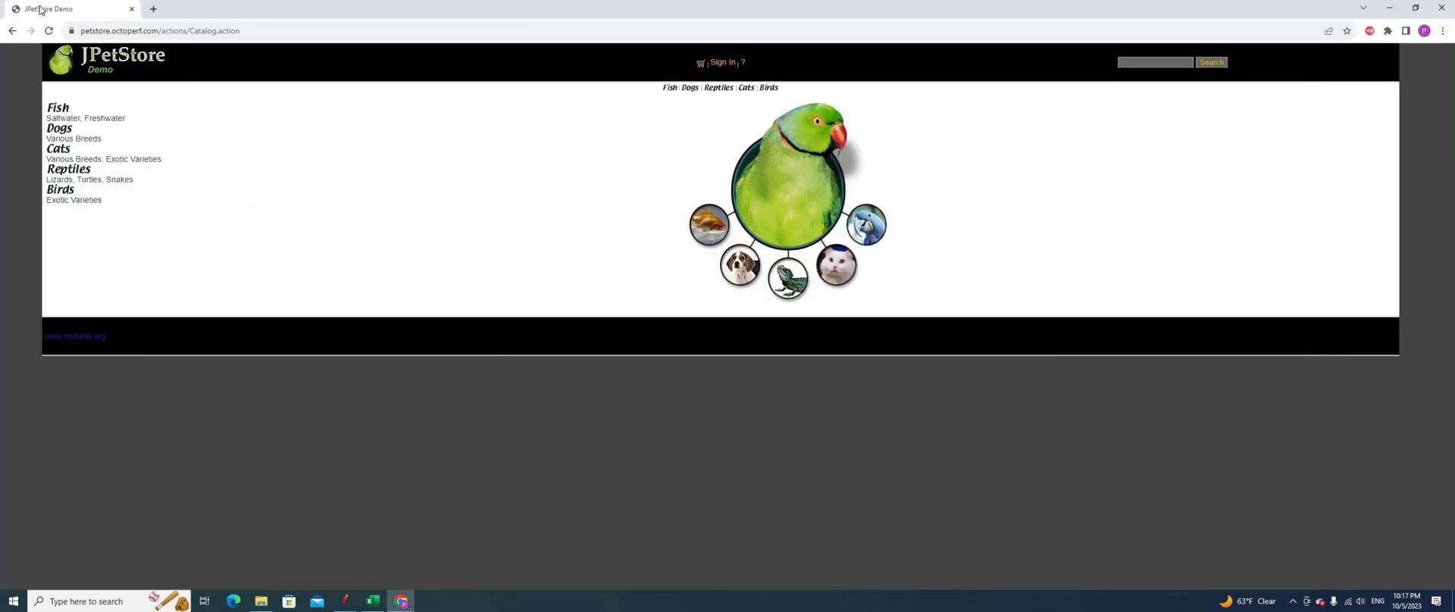
{"action": "left_click", "coordinate": [101, 67]}
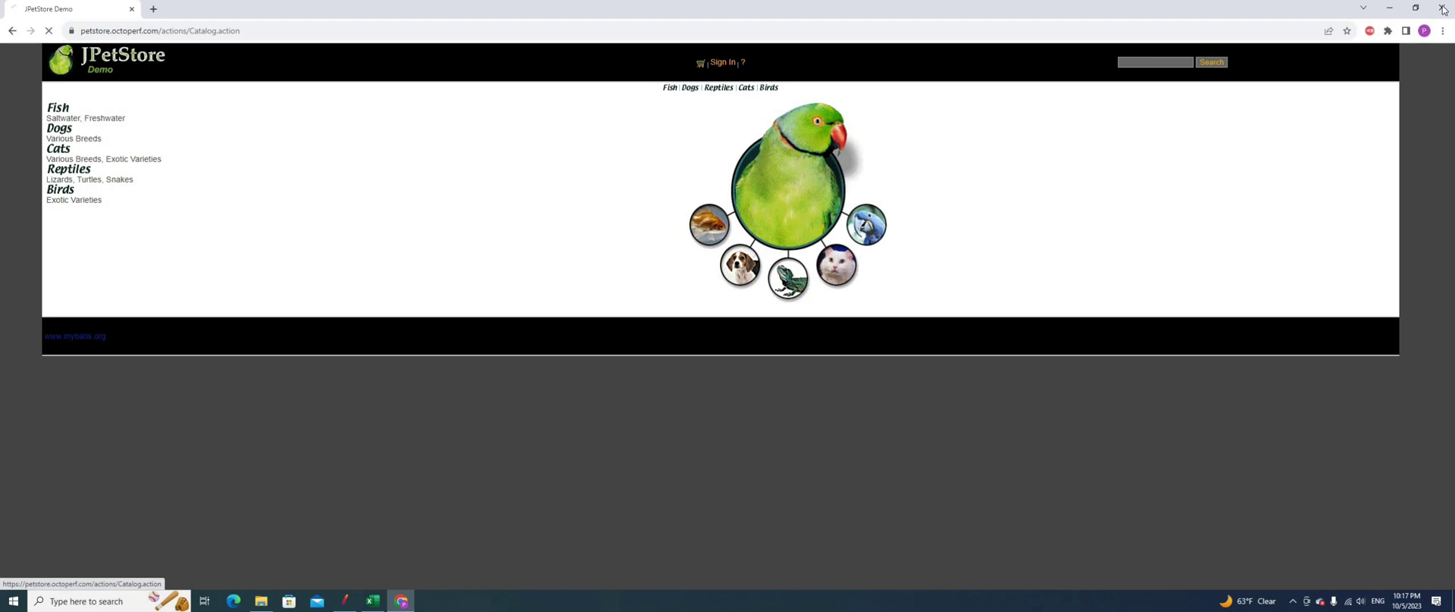
{"action": "left_click", "coordinate": [1368, 31]}
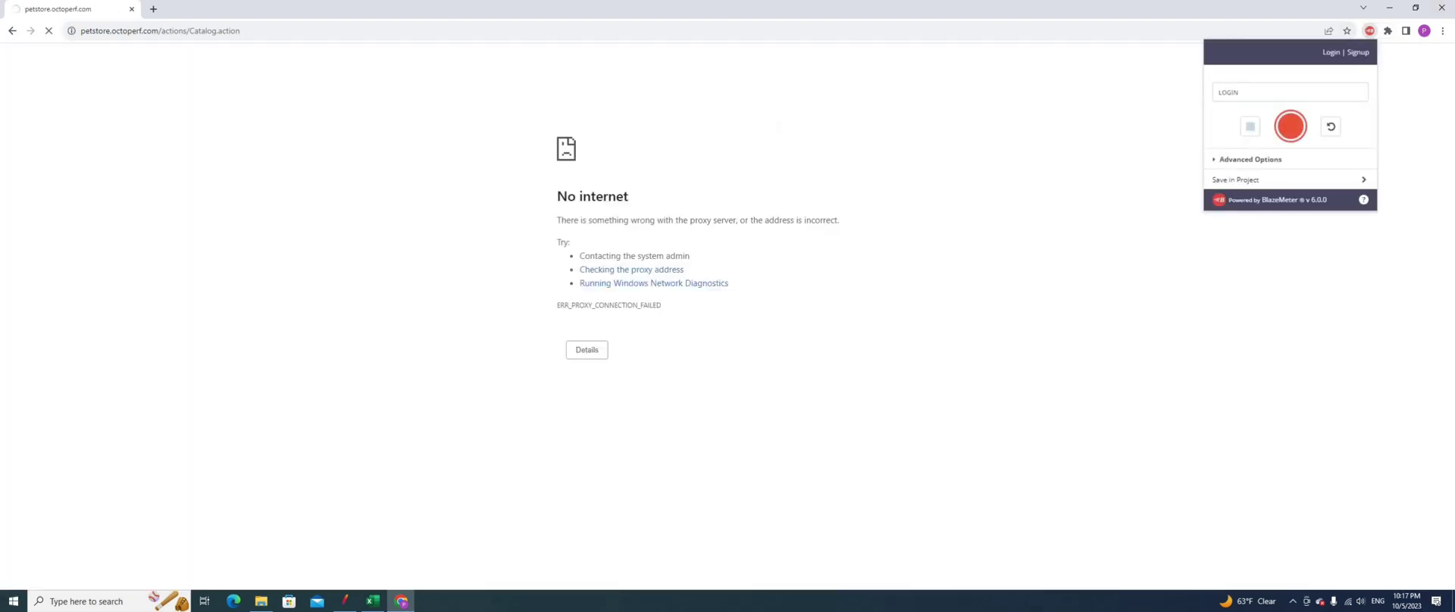
Step: Turn off the manual proxy server in the Windows proxy settings and reload the JPetStore page in Chrome
{"action": "left_click", "coordinate": [11, 602]}
{"action": "type", "text": "pr"}
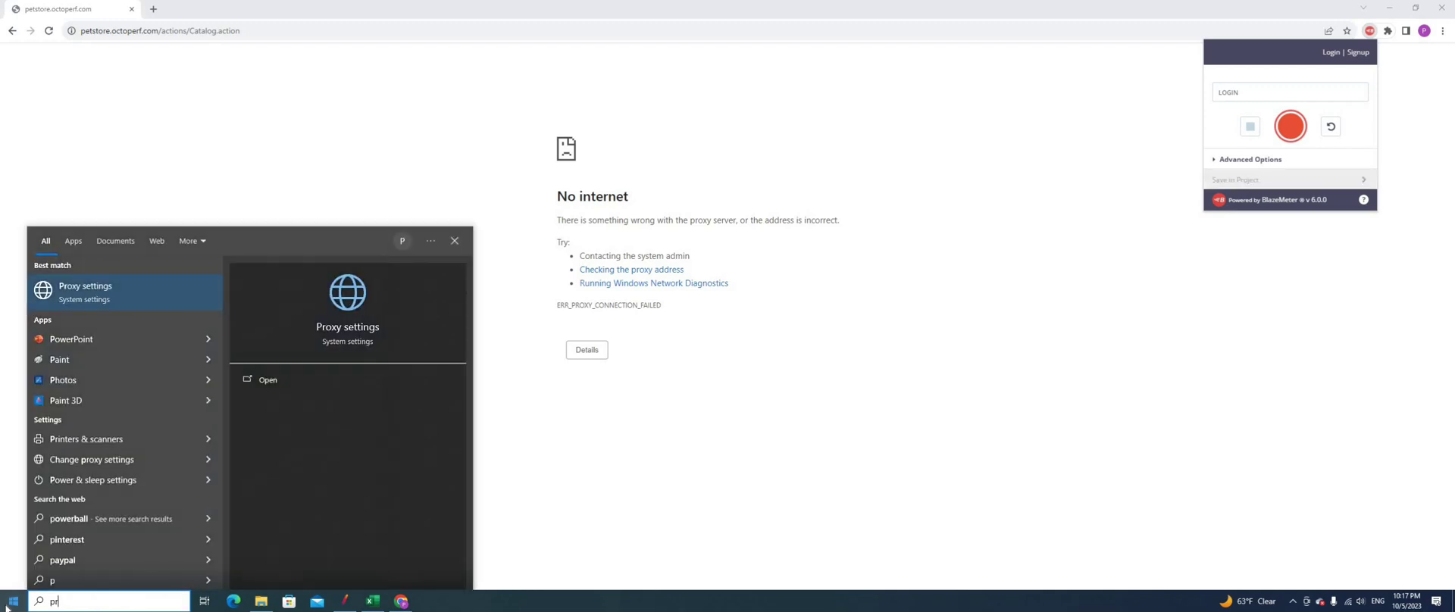
{"action": "type", "text": "oxty"}
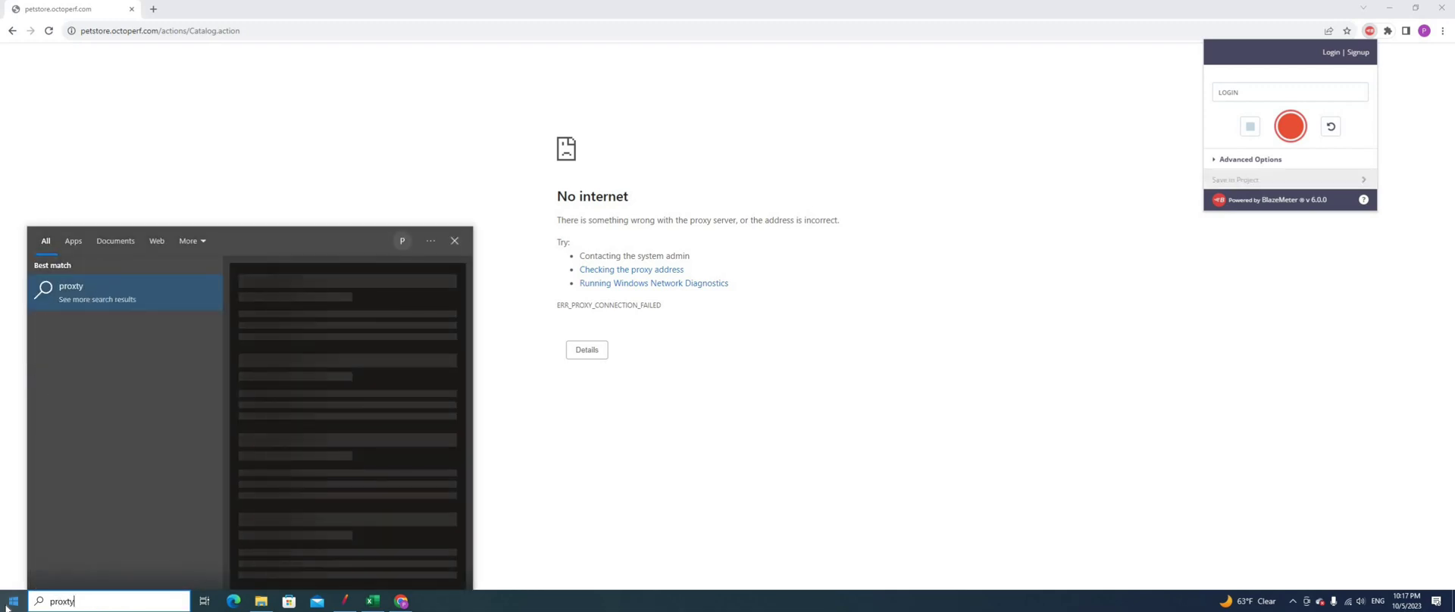
{"action": "key", "text": "BackSpace"}
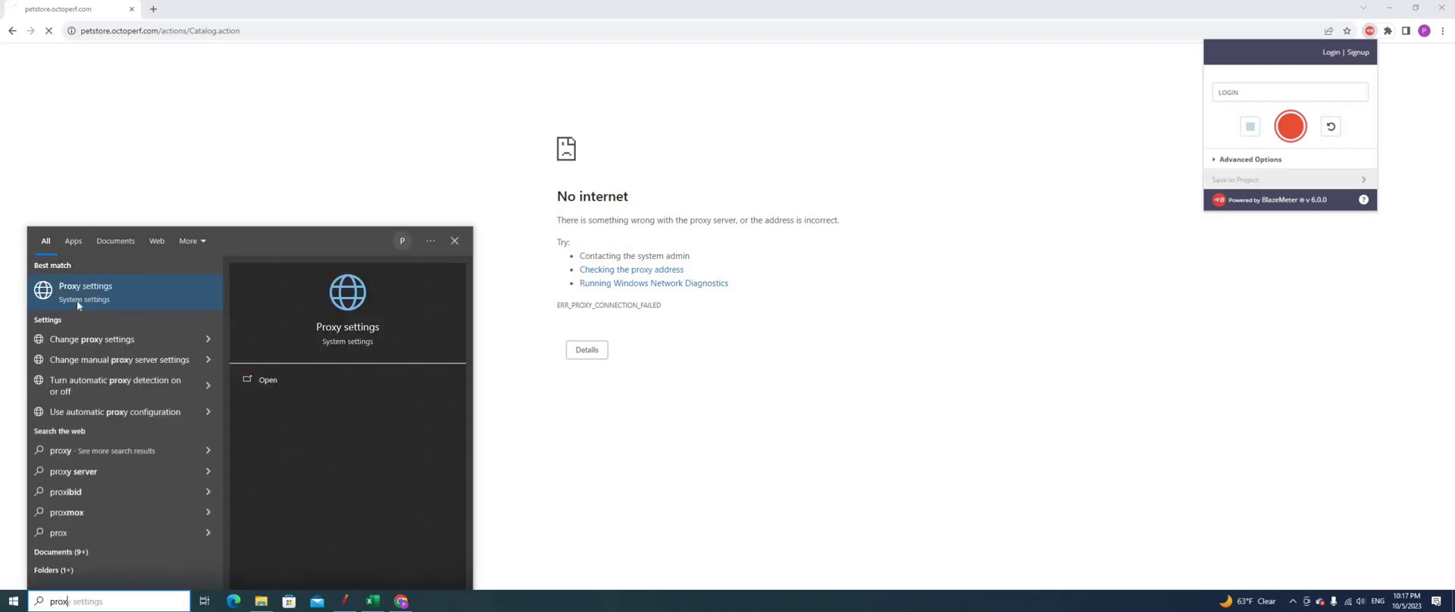
{"action": "left_click", "coordinate": [75, 301]}
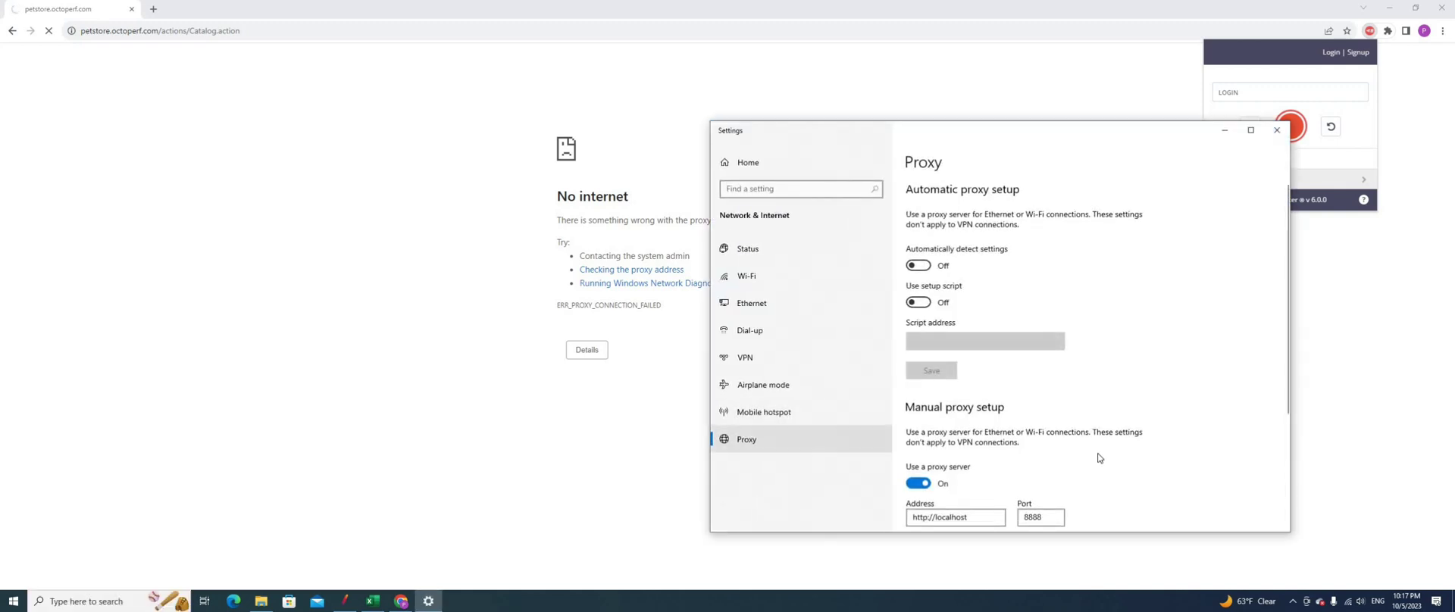
{"action": "scroll", "coordinate": [1099, 455], "scroll_direction": "down", "scroll_amount": 3}
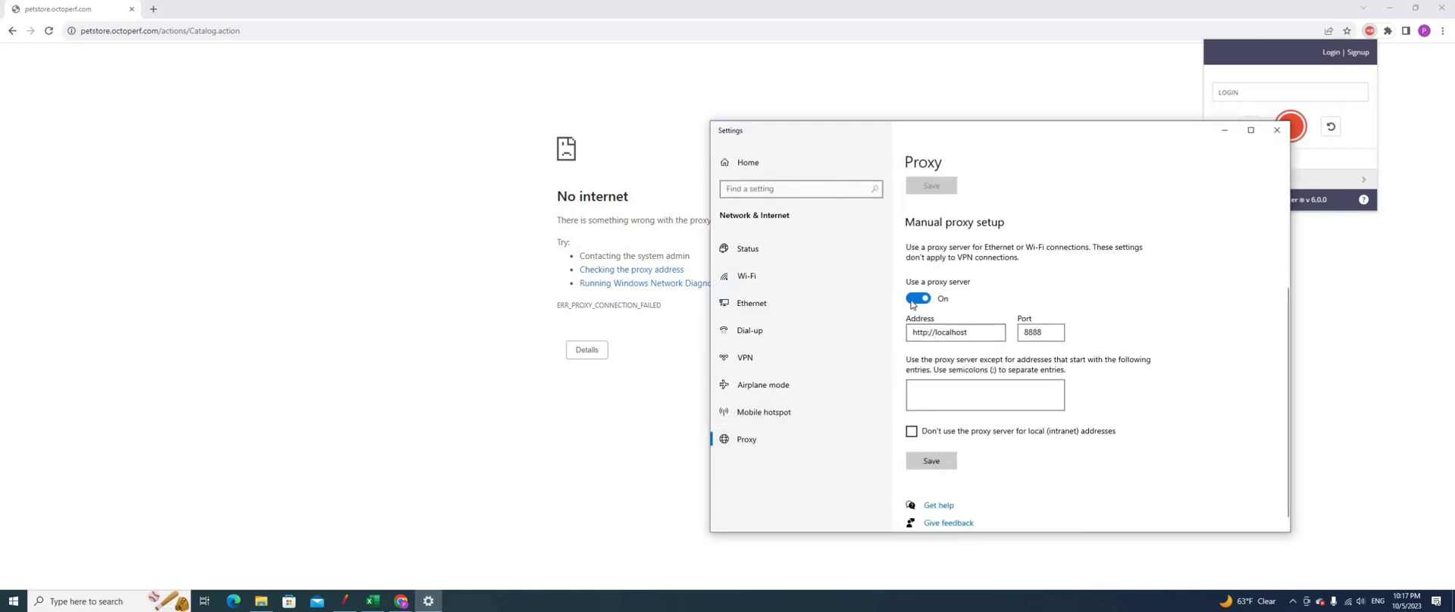
{"action": "left_click", "coordinate": [913, 302]}
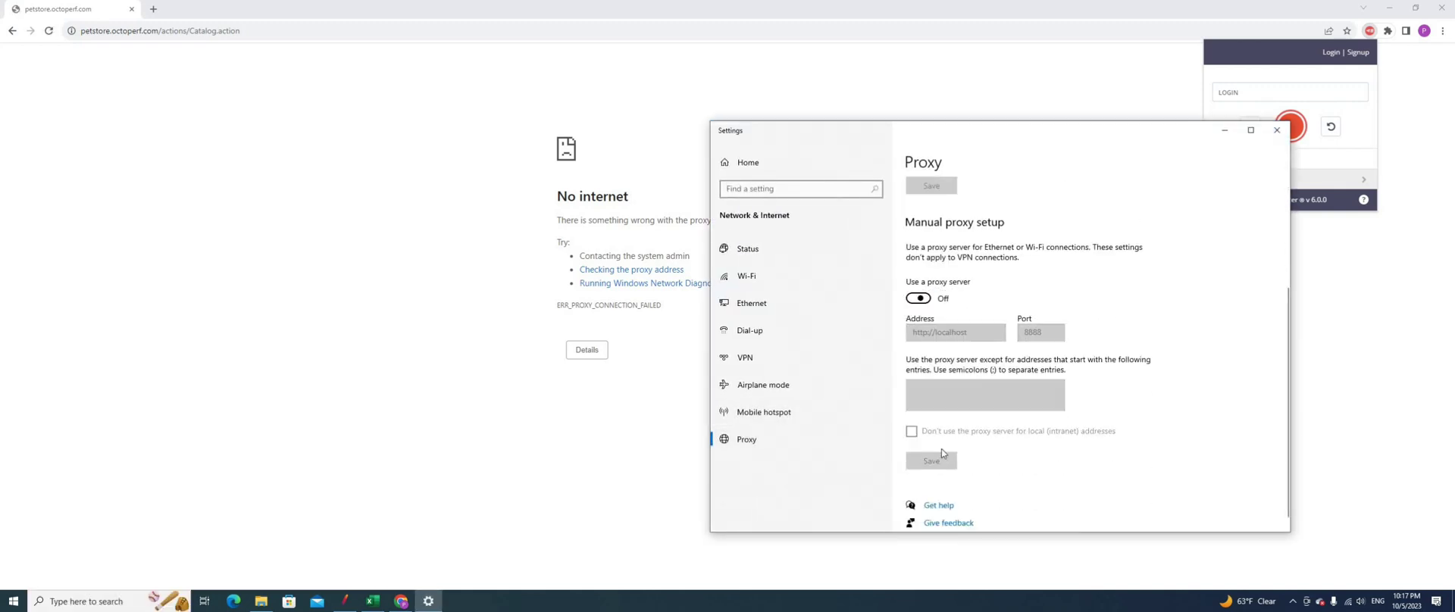
{"action": "left_click", "coordinate": [1277, 130]}
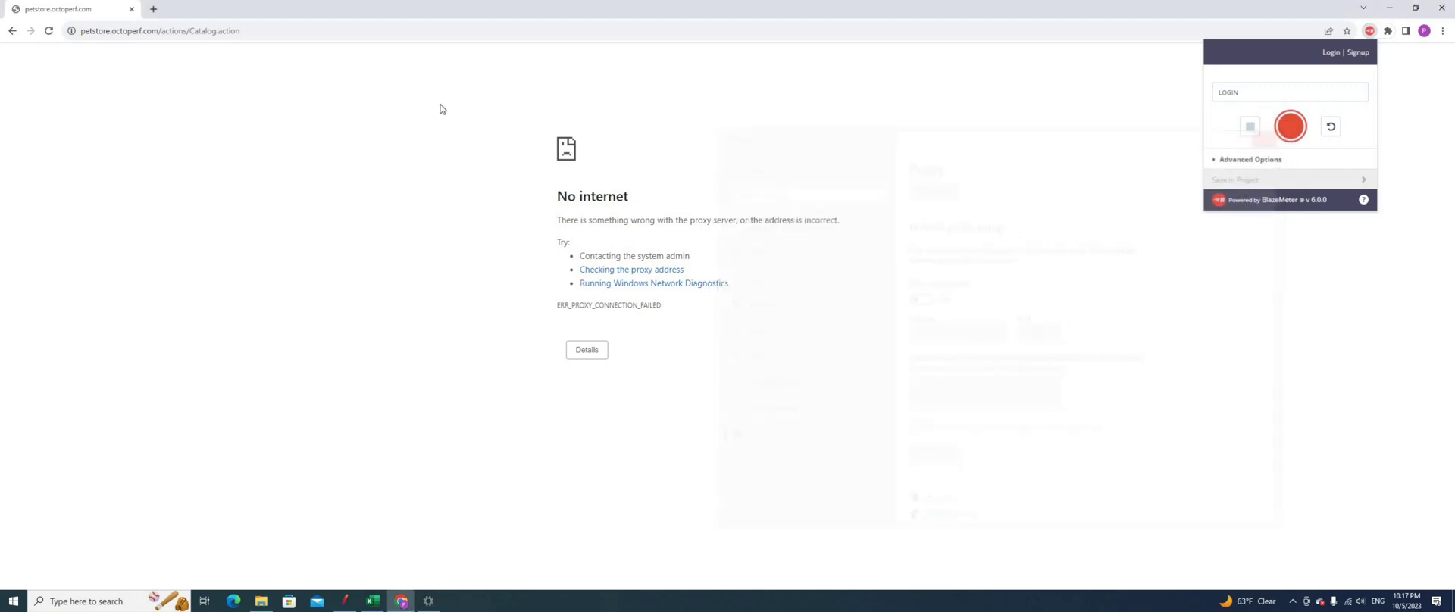
{"action": "left_click", "coordinate": [49, 32]}
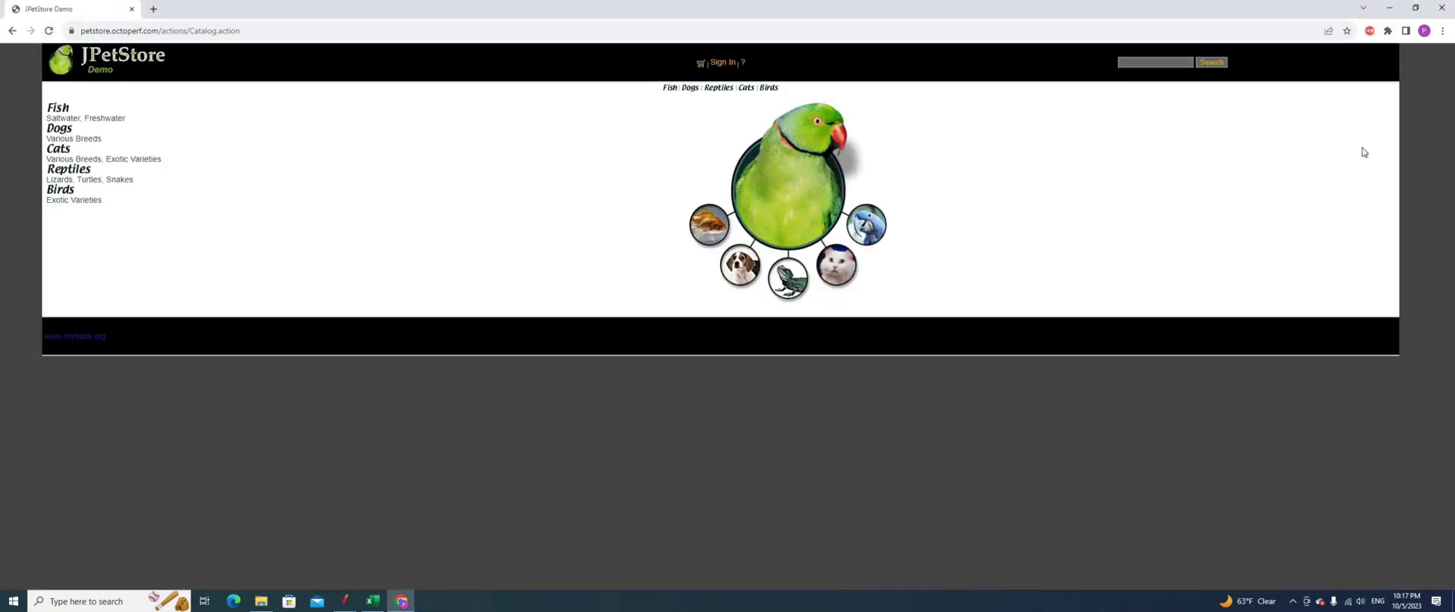
Step: Open Chrome's extension management page and search the installed extensions for blaze
{"action": "left_click", "coordinate": [1368, 32]}
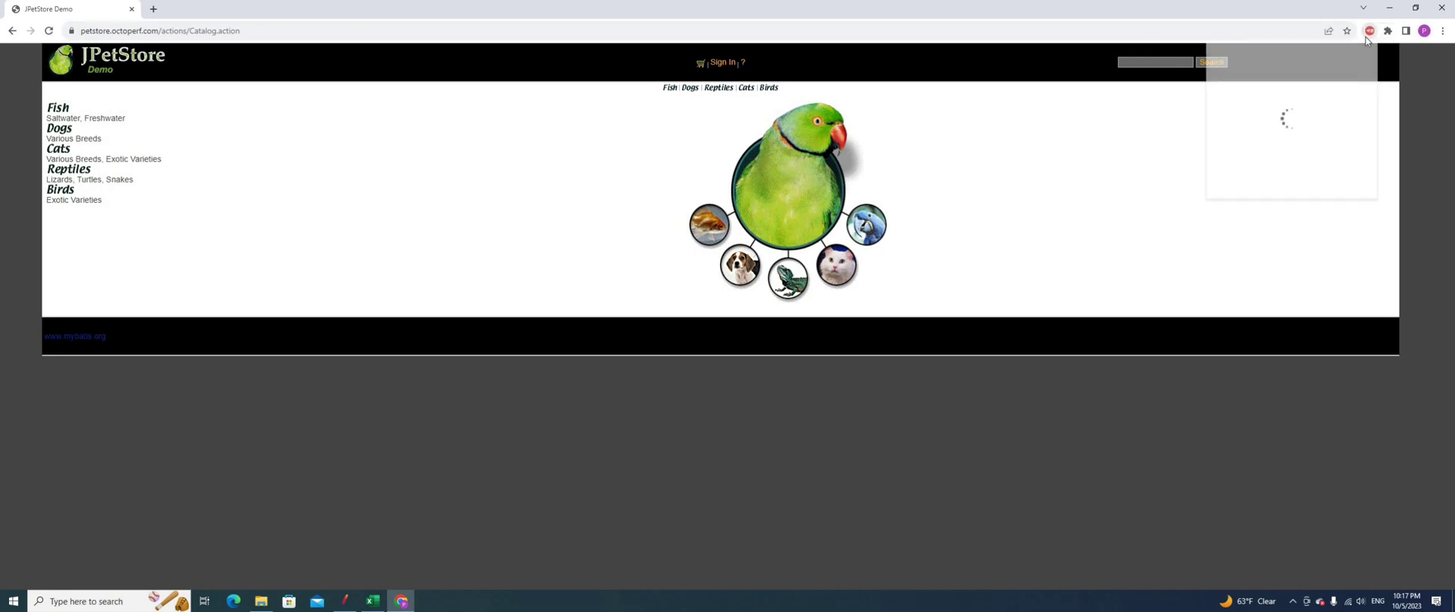
{"action": "left_click", "coordinate": [1443, 32]}
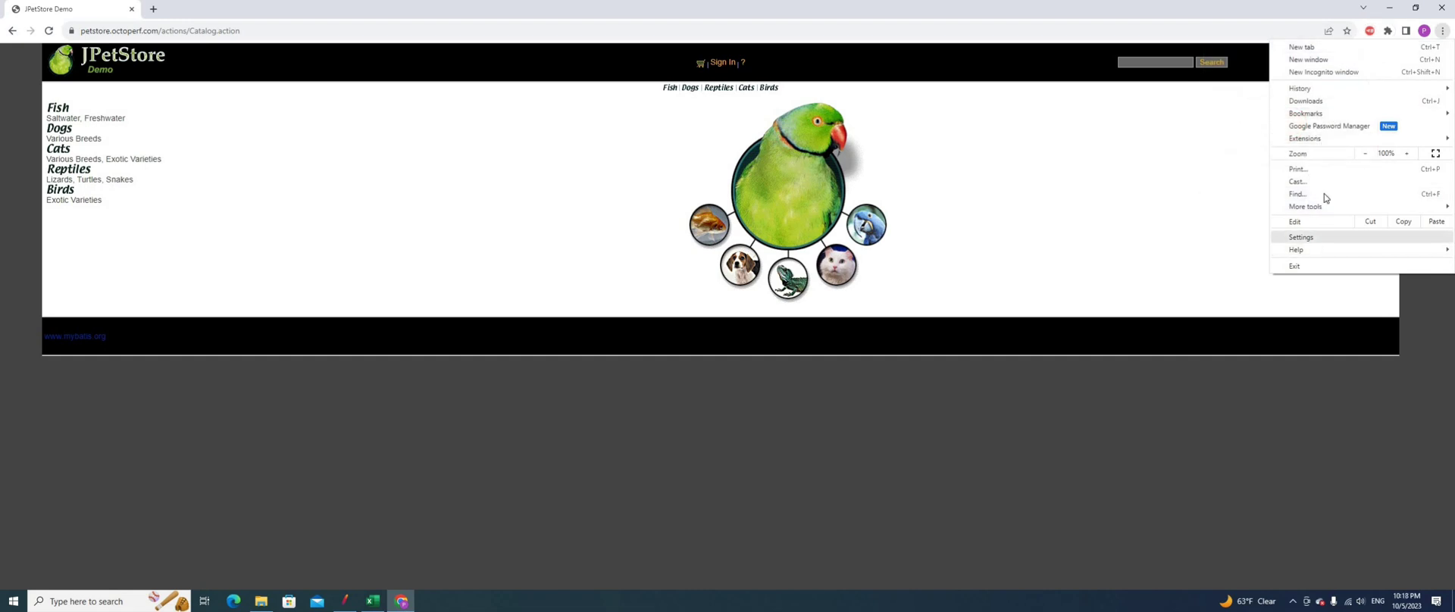
{"action": "mouse_move", "coordinate": [1324, 142]}
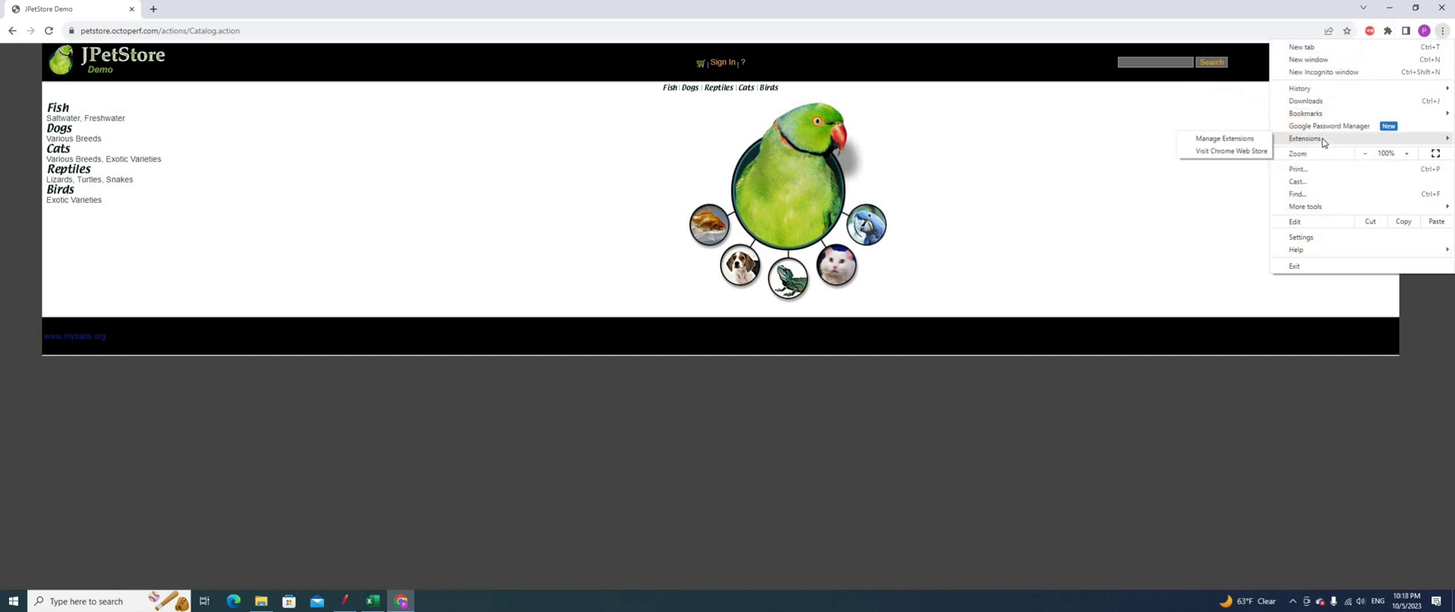
{"action": "left_click", "coordinate": [1258, 144]}
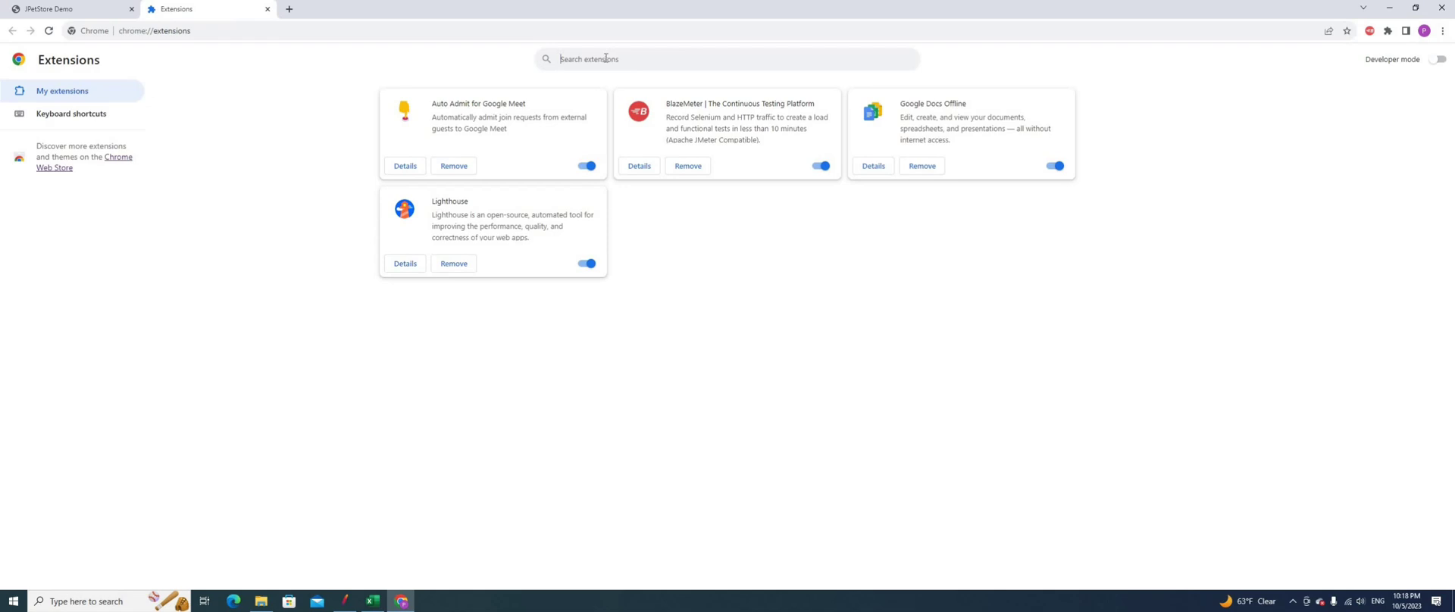
{"action": "left_click", "coordinate": [606, 58]}
{"action": "type", "text": "bla"}
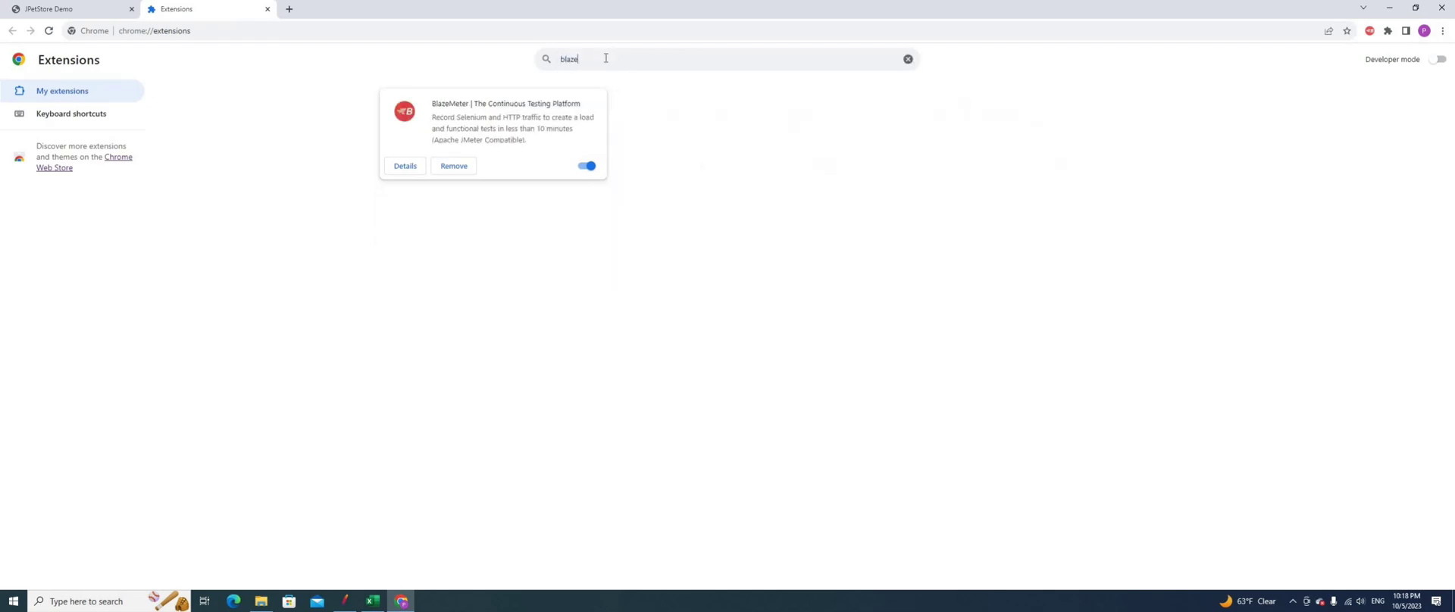
{"action": "type", "text": "ze"}
Step: Look up blazemeter in the Chrome Web Store, view the BlazeMeter extension's listing, and close the extension-related tabs
{"action": "left_click", "coordinate": [118, 157]}
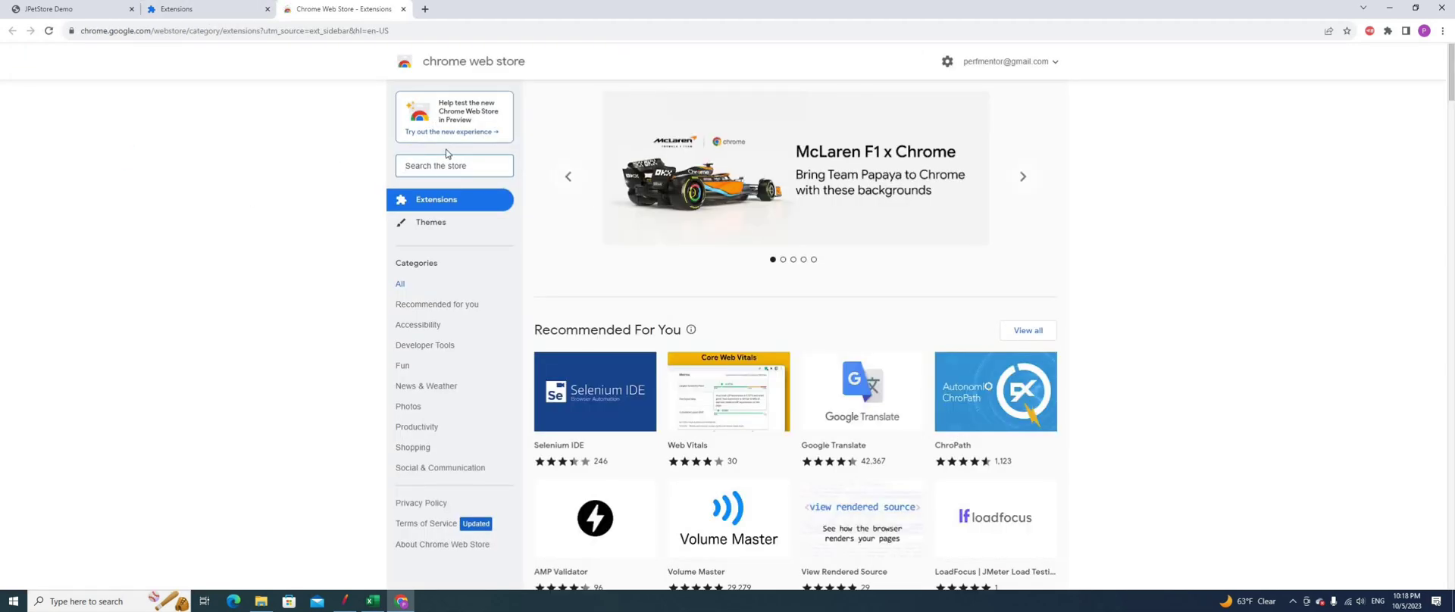
{"action": "left_click", "coordinate": [445, 155]}
{"action": "type", "text": "bla"}
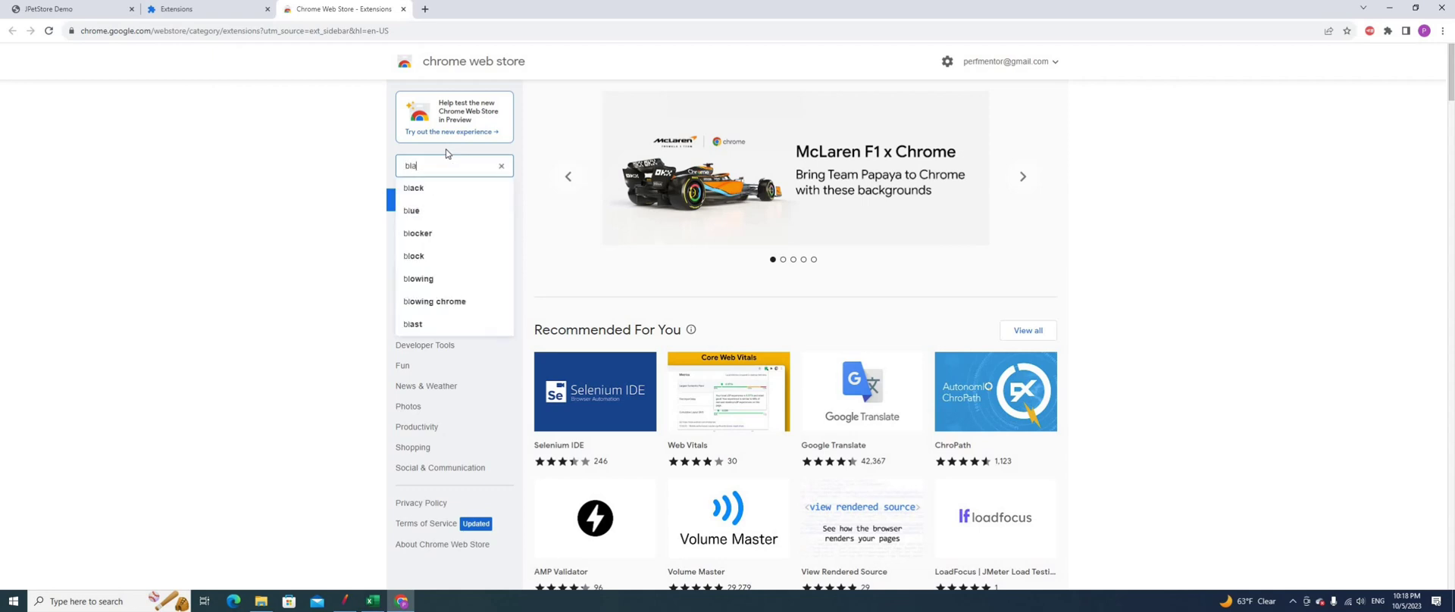
{"action": "type", "text": "zemeter"}
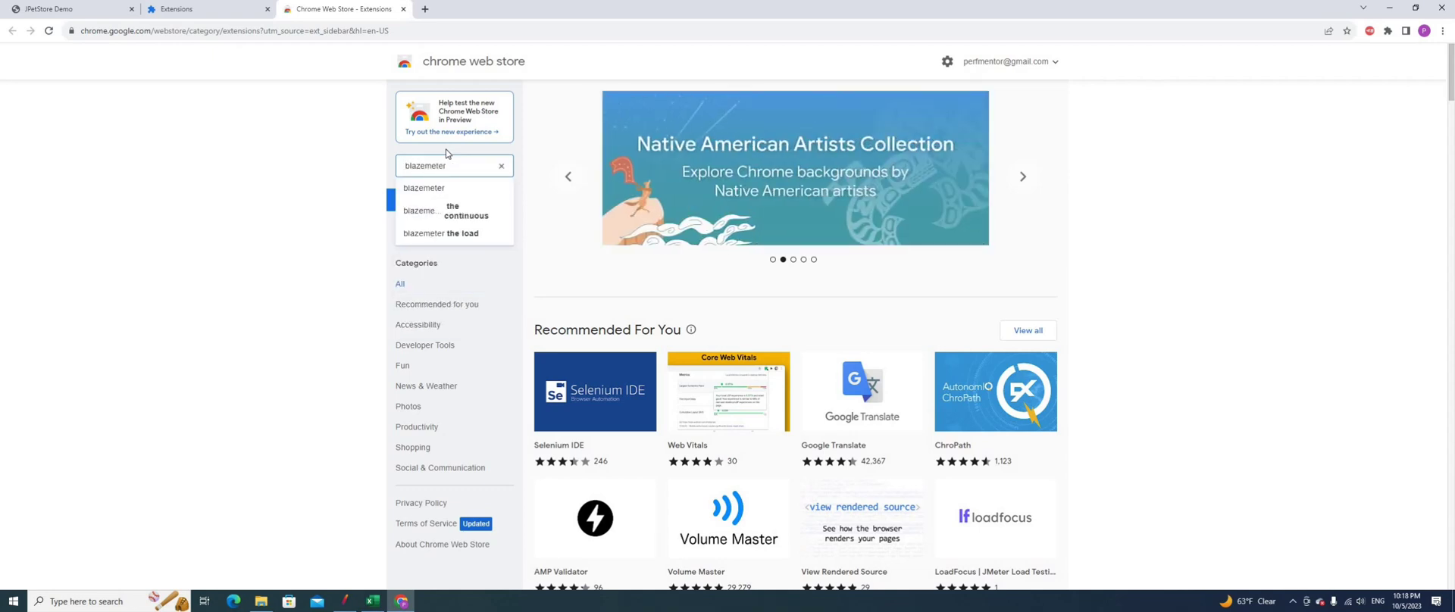
{"action": "key", "text": "Return"}
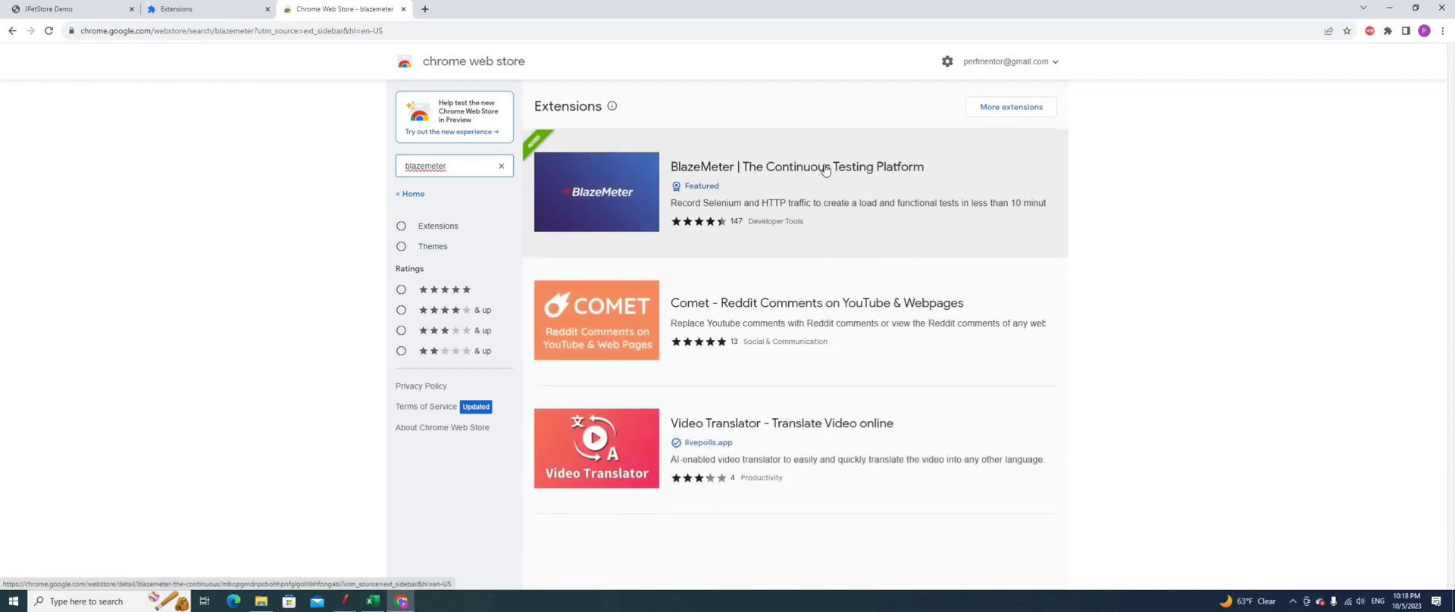
{"action": "type", "text": "api"}
{"action": "key", "text": "Return"}
{"action": "left_click", "coordinate": [703, 168]}
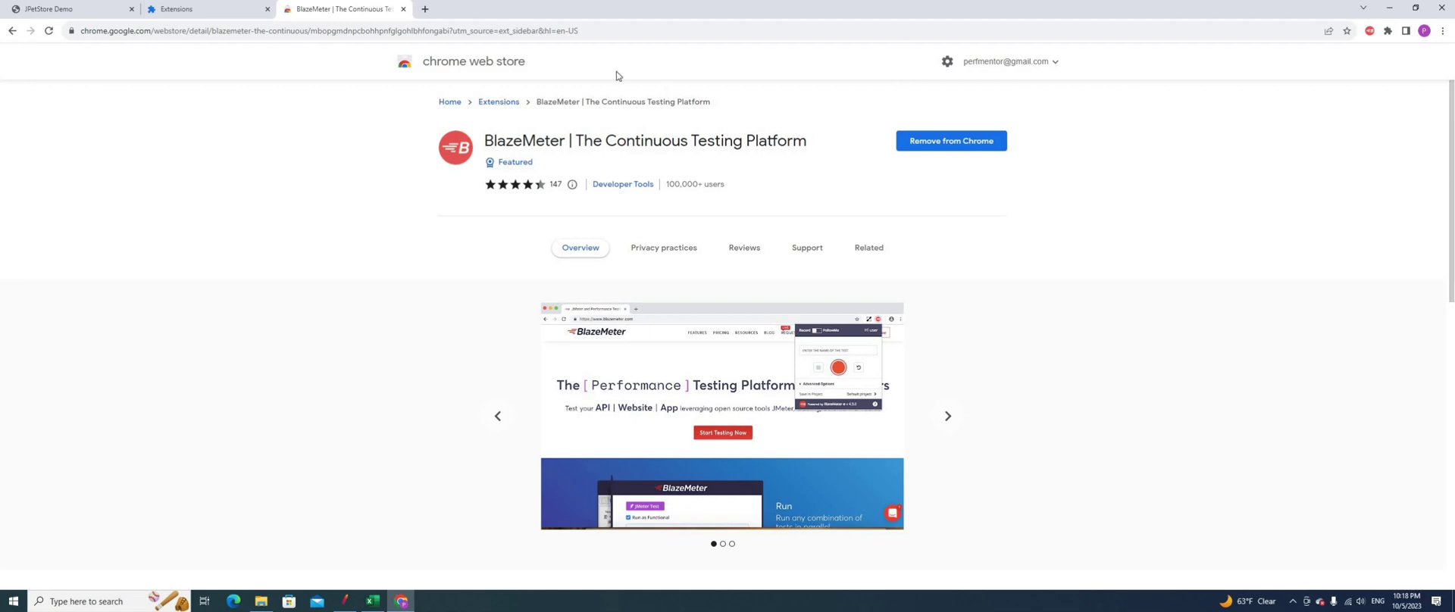
{"action": "left_click", "coordinate": [191, 7]}
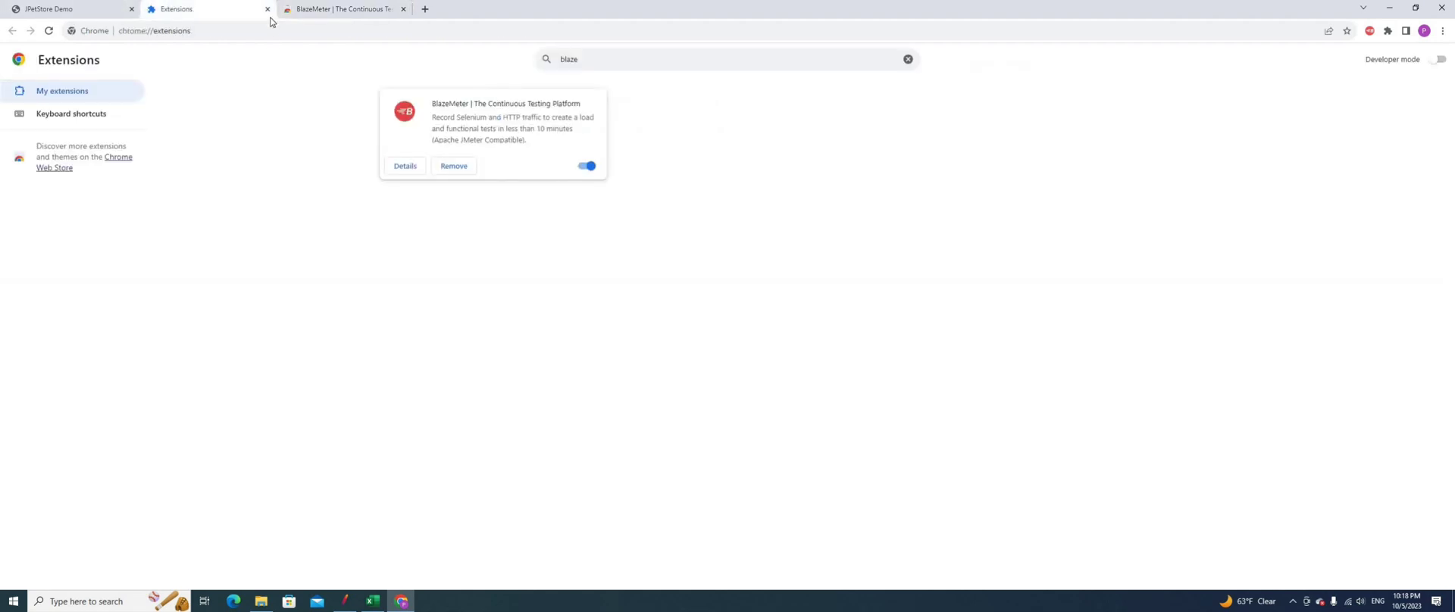
{"action": "left_click", "coordinate": [267, 9]}
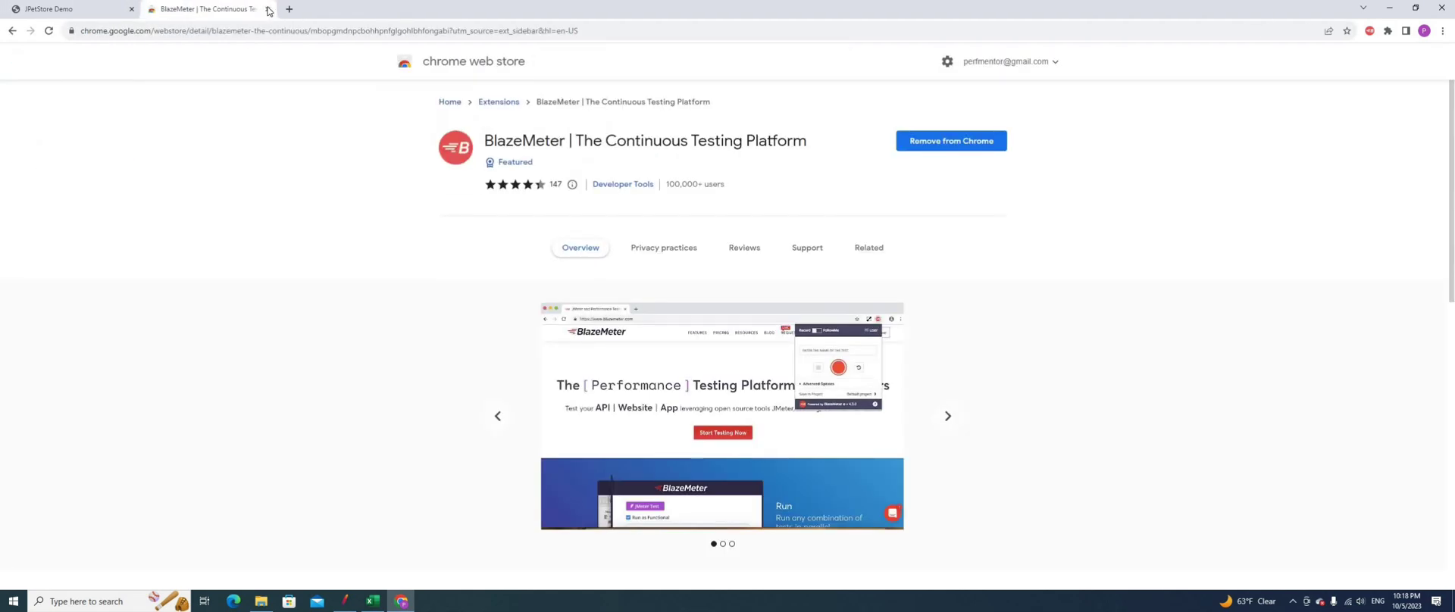
{"action": "left_click", "coordinate": [267, 9]}
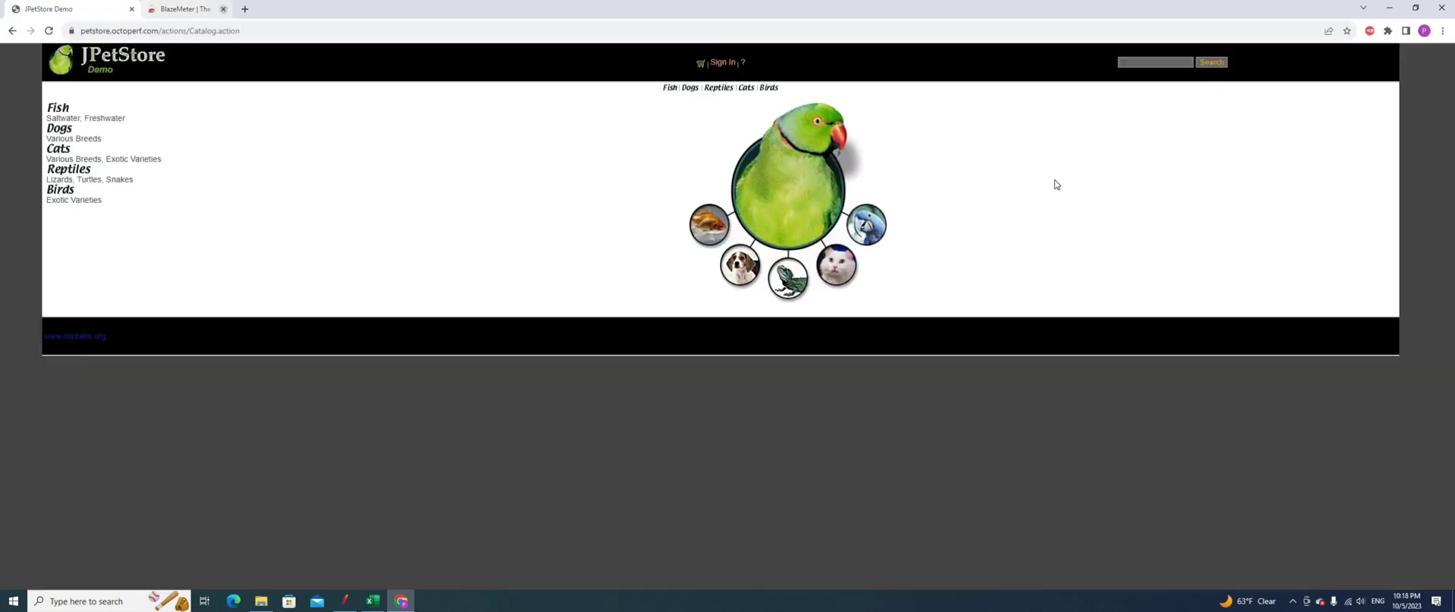
Step: Review the BlazeMeter recorder's advanced options and include Javascript in the requests to record
{"action": "left_click", "coordinate": [1370, 30]}
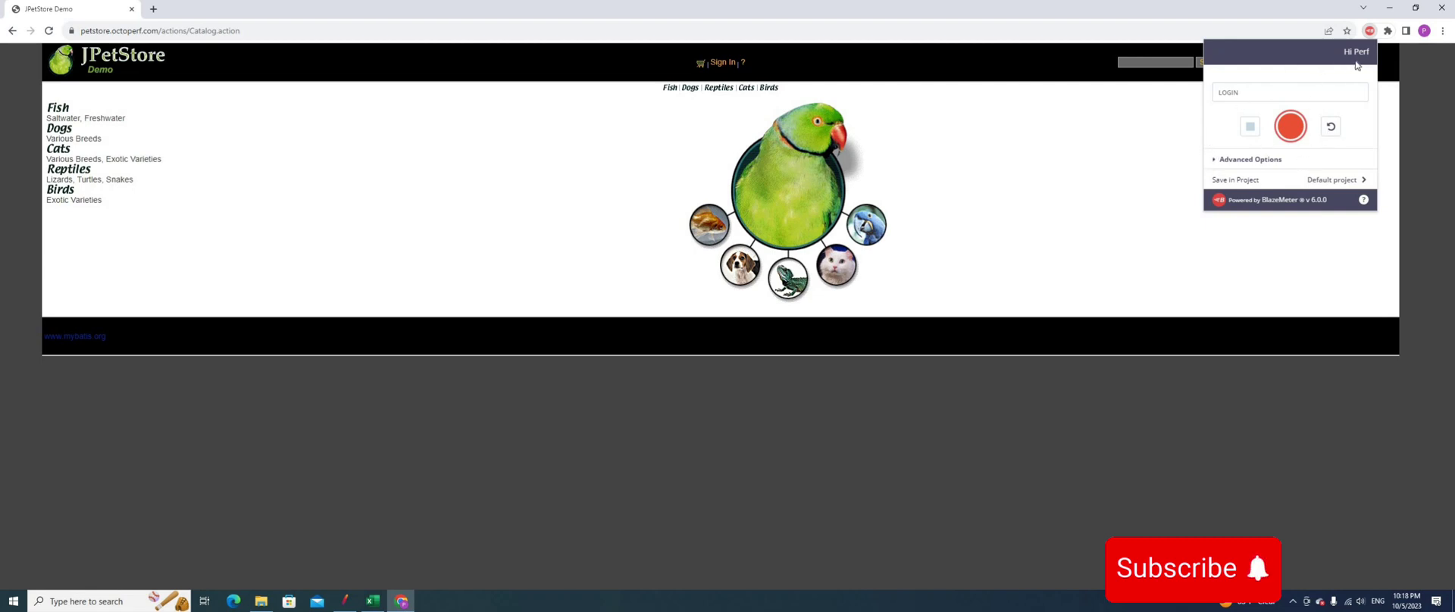
{"action": "left_click", "coordinate": [1240, 162]}
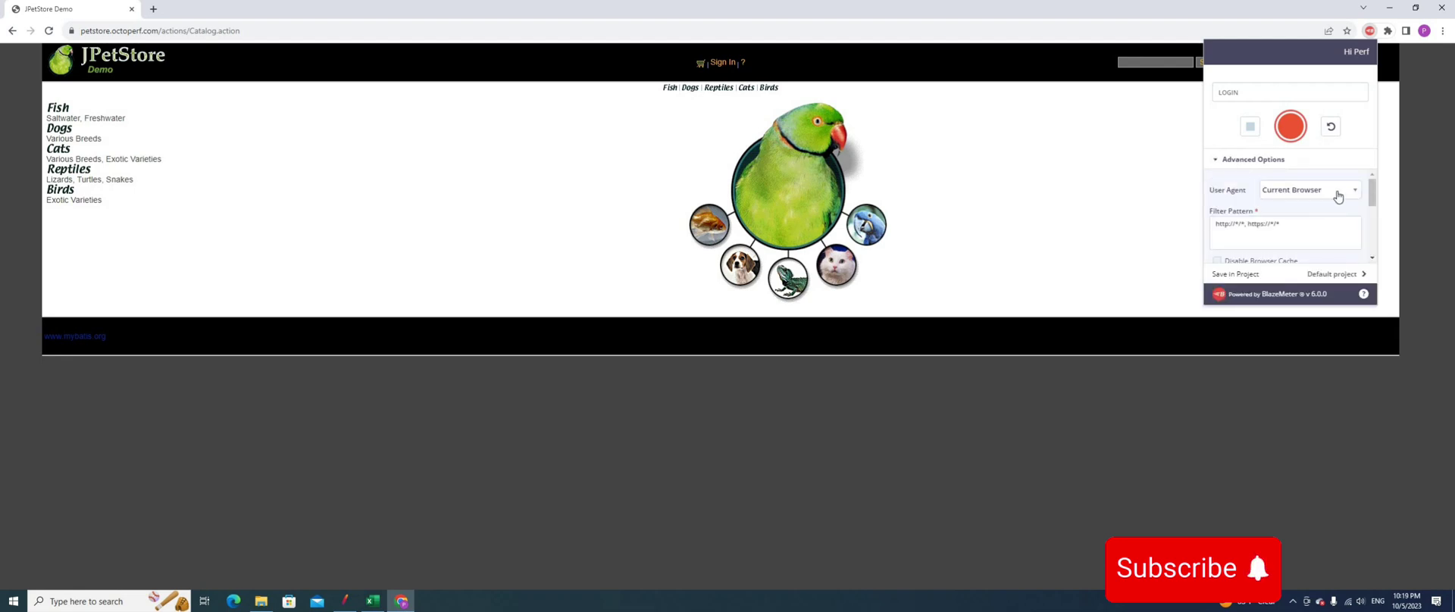
{"action": "scroll", "coordinate": [1312, 249], "scroll_direction": "down", "scroll_amount": 5}
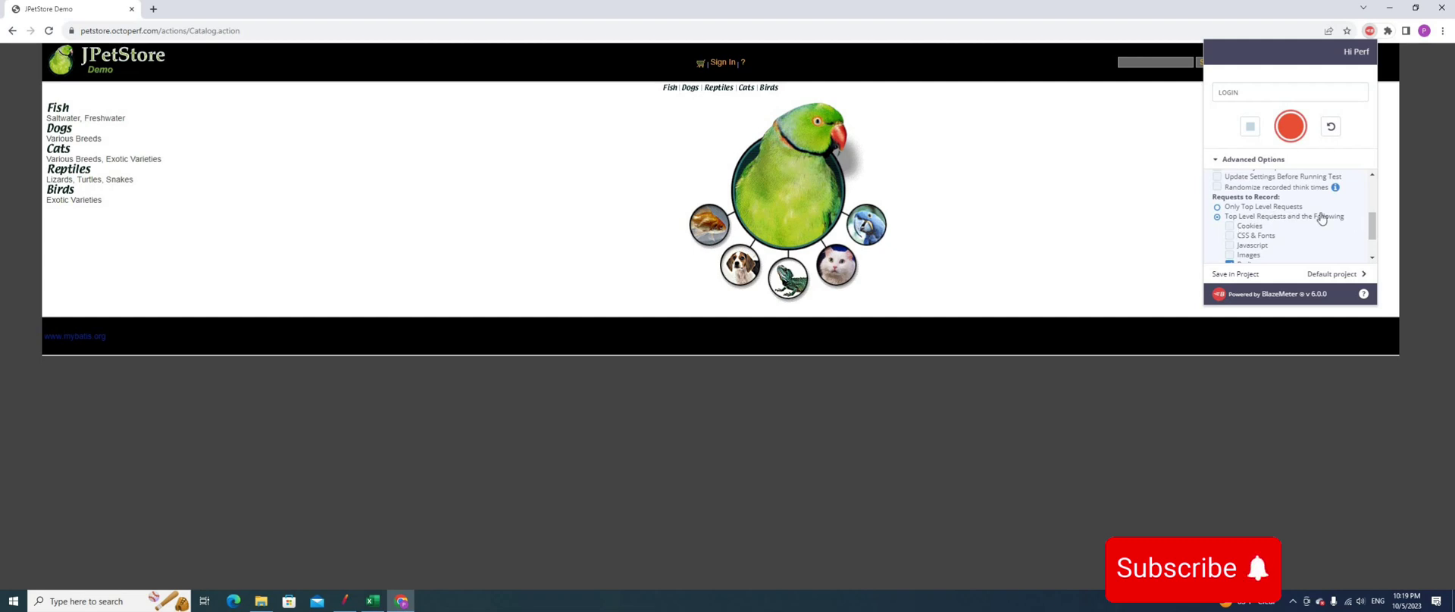
{"action": "scroll", "coordinate": [1313, 242], "scroll_direction": "down", "scroll_amount": 1}
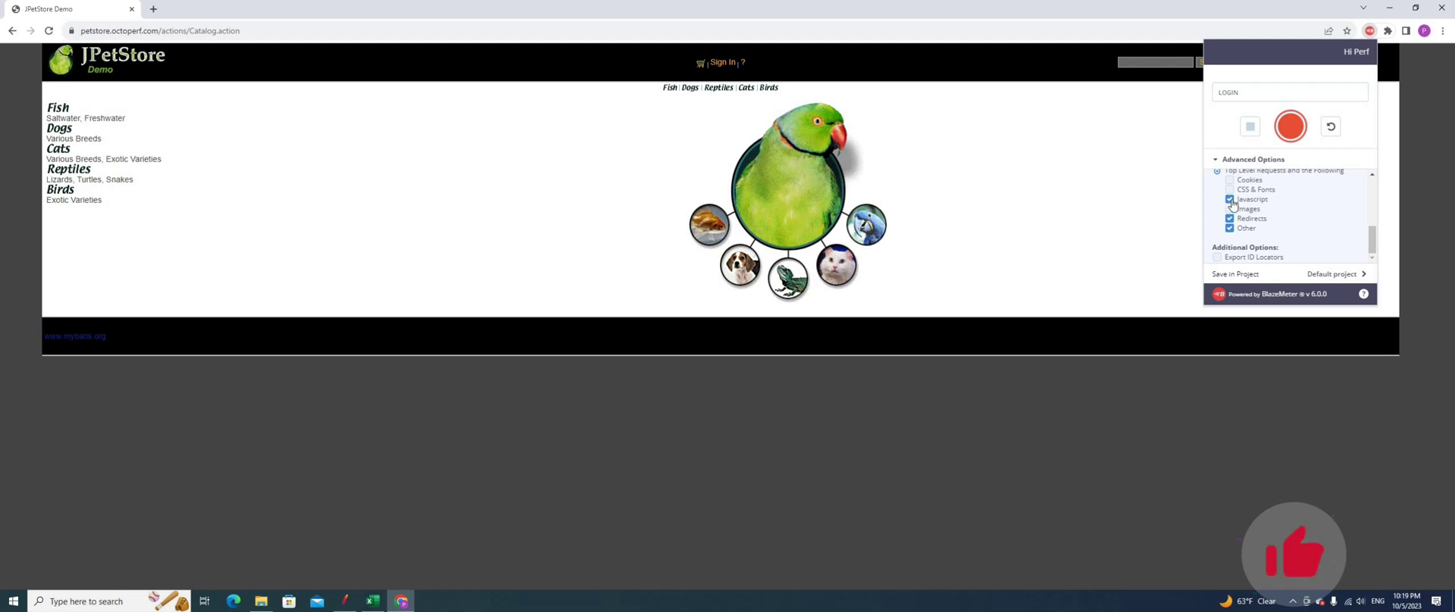
{"action": "scroll", "coordinate": [1319, 220], "scroll_direction": "up", "scroll_amount": 2}
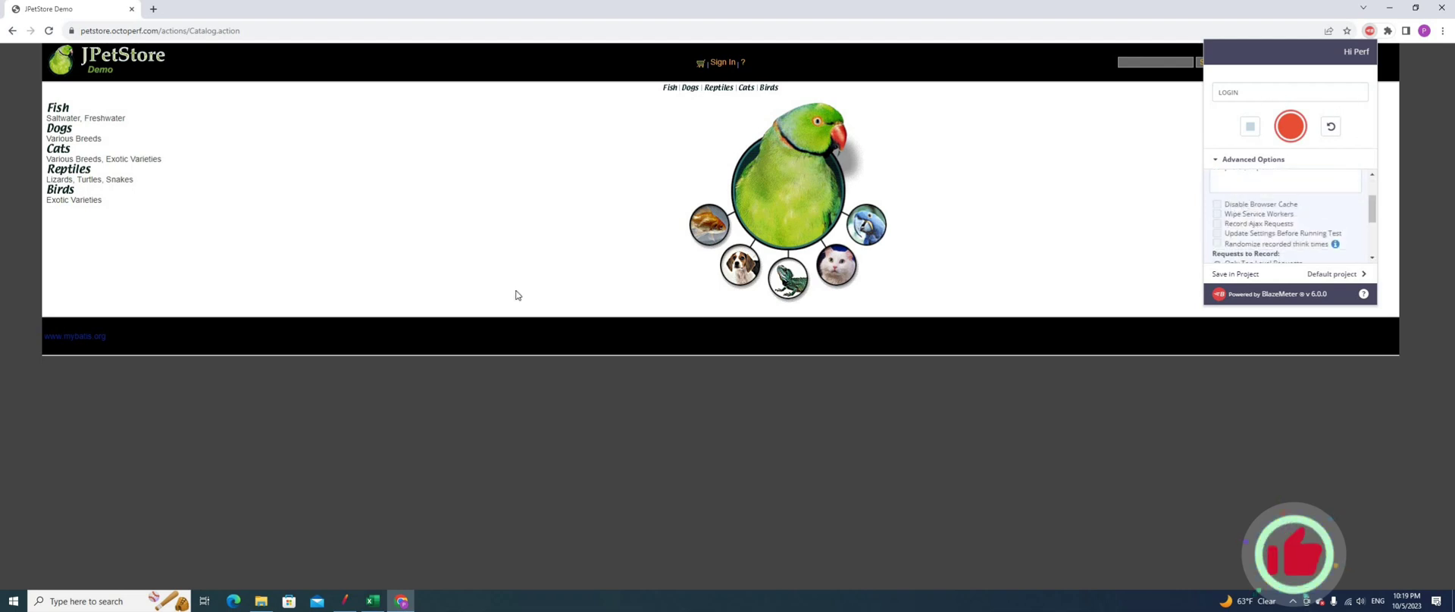
Step: Copy the transaction name PetStore_01_Checkout_010_HomePage from the Excel test case document and set it as the BlazeMeter test name
{"action": "left_click", "coordinate": [372, 602]}
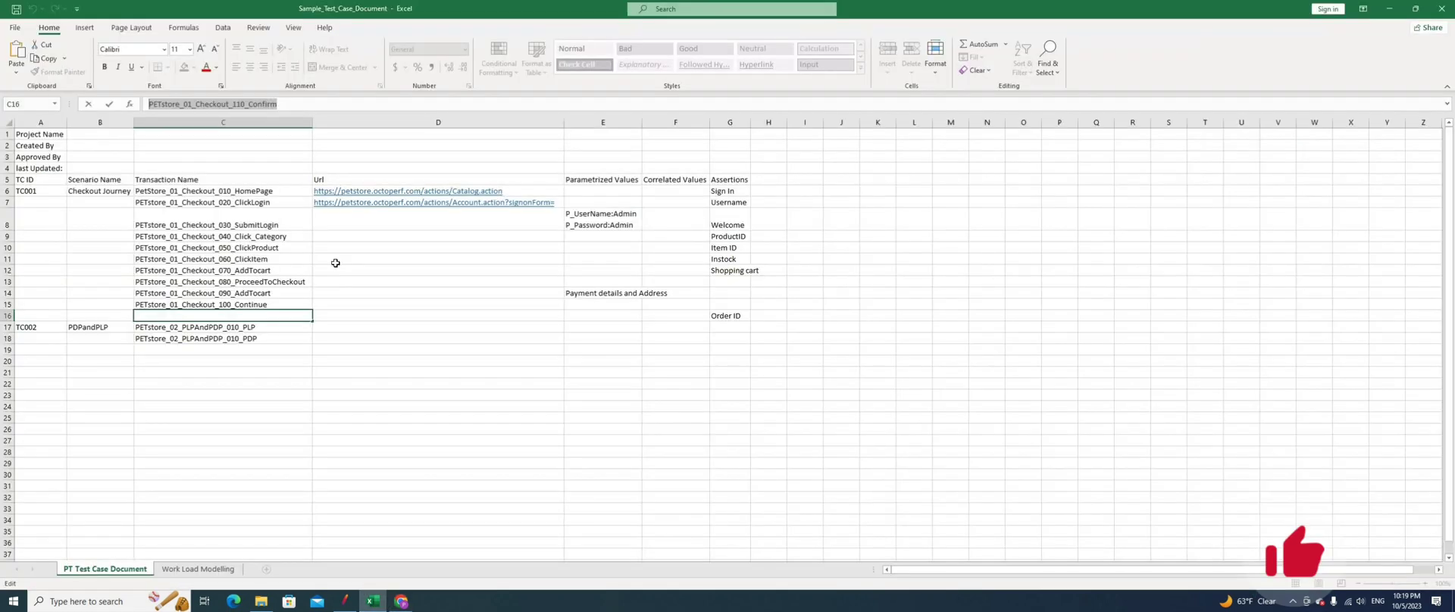
{"action": "left_click", "coordinate": [235, 189]}
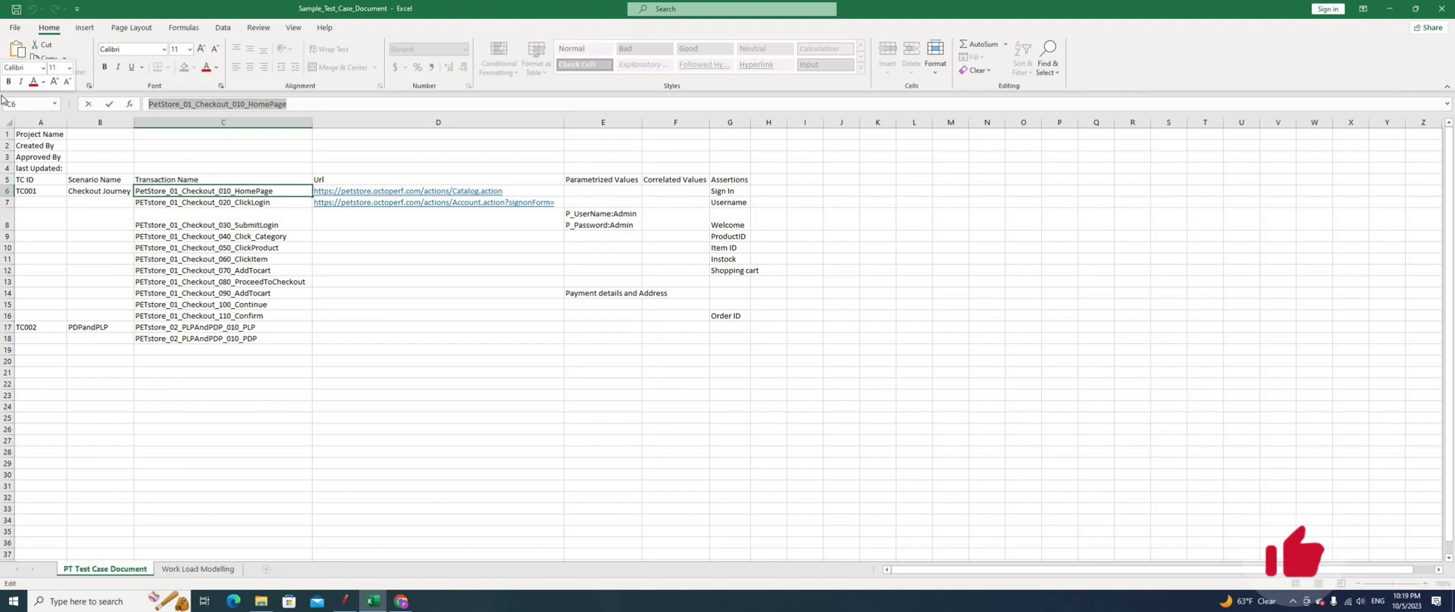
{"action": "key", "text": "alt+Tab"}
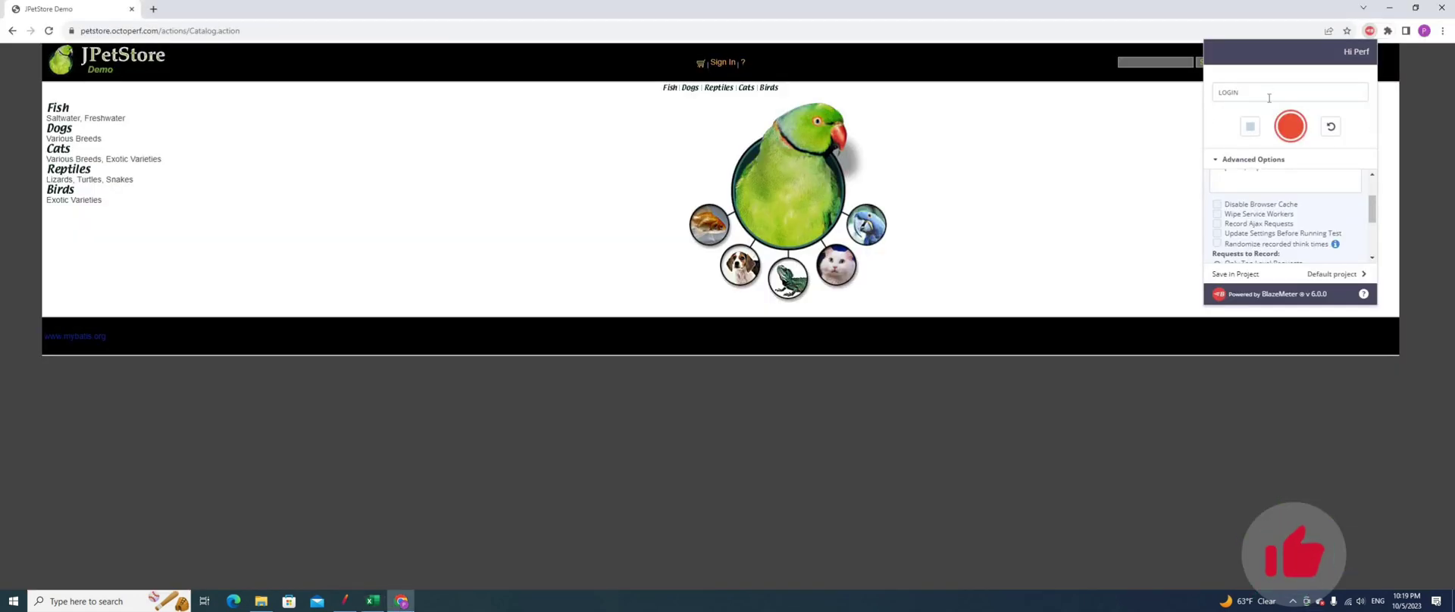
{"action": "double_click", "coordinate": [1156, 88]}
{"action": "key", "text": "ctrl+v"}
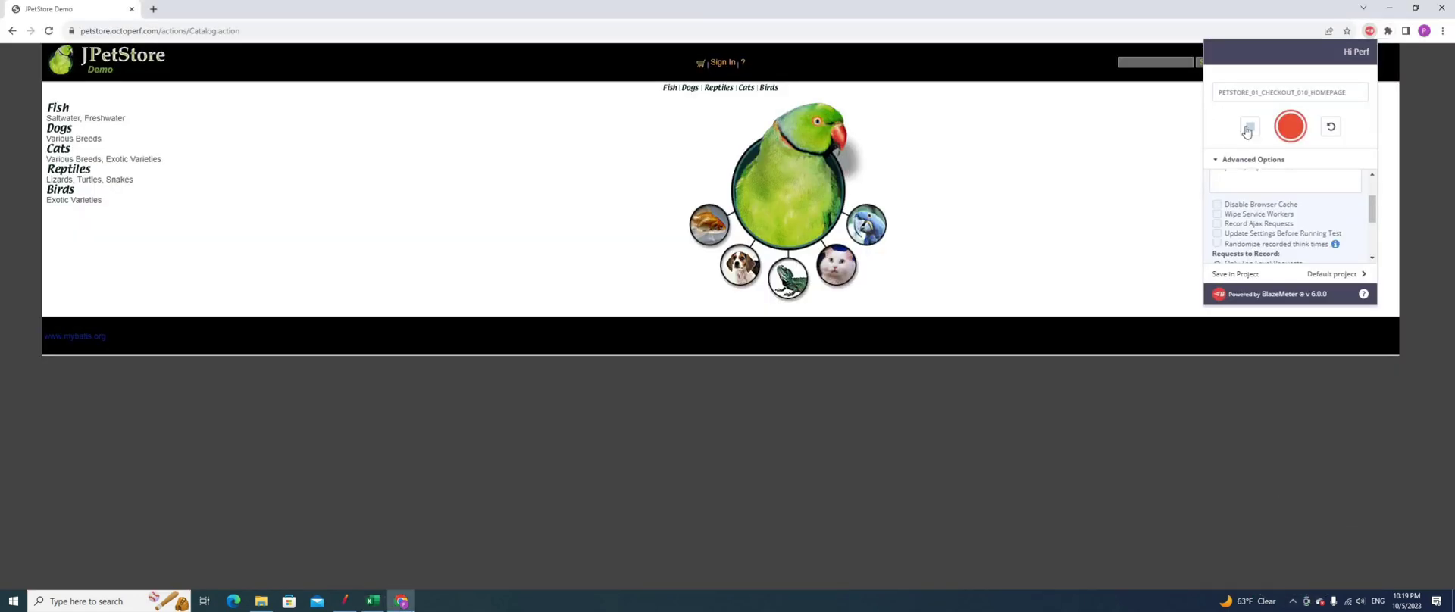
Step: Start the BlazeMeter recording and load the JPetStore home page
{"action": "left_click", "coordinate": [1290, 128]}
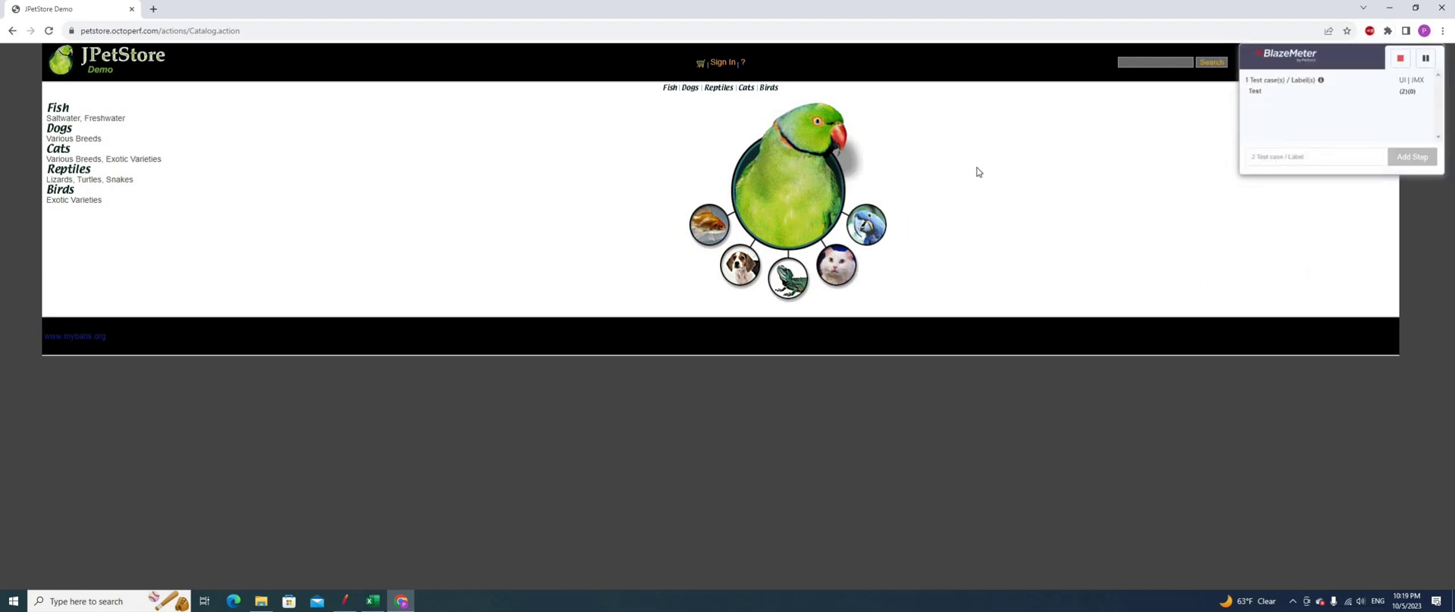
{"action": "left_click", "coordinate": [113, 61]}
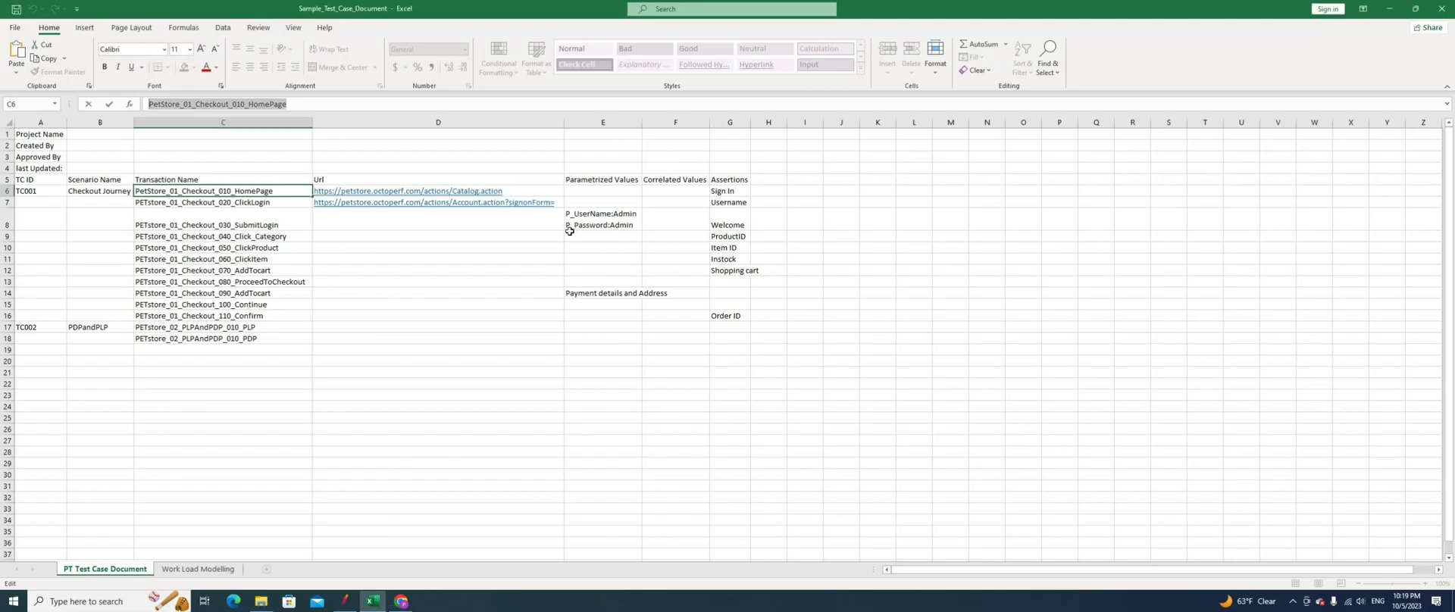
Step: Add PETstore_01_Checkout_020_ClickLogin from the Excel test case document as a BlazeMeter step and open the JPetStore sign-in page
{"action": "key", "text": "alt+Tab"}
{"action": "left_click", "coordinate": [239, 201]}
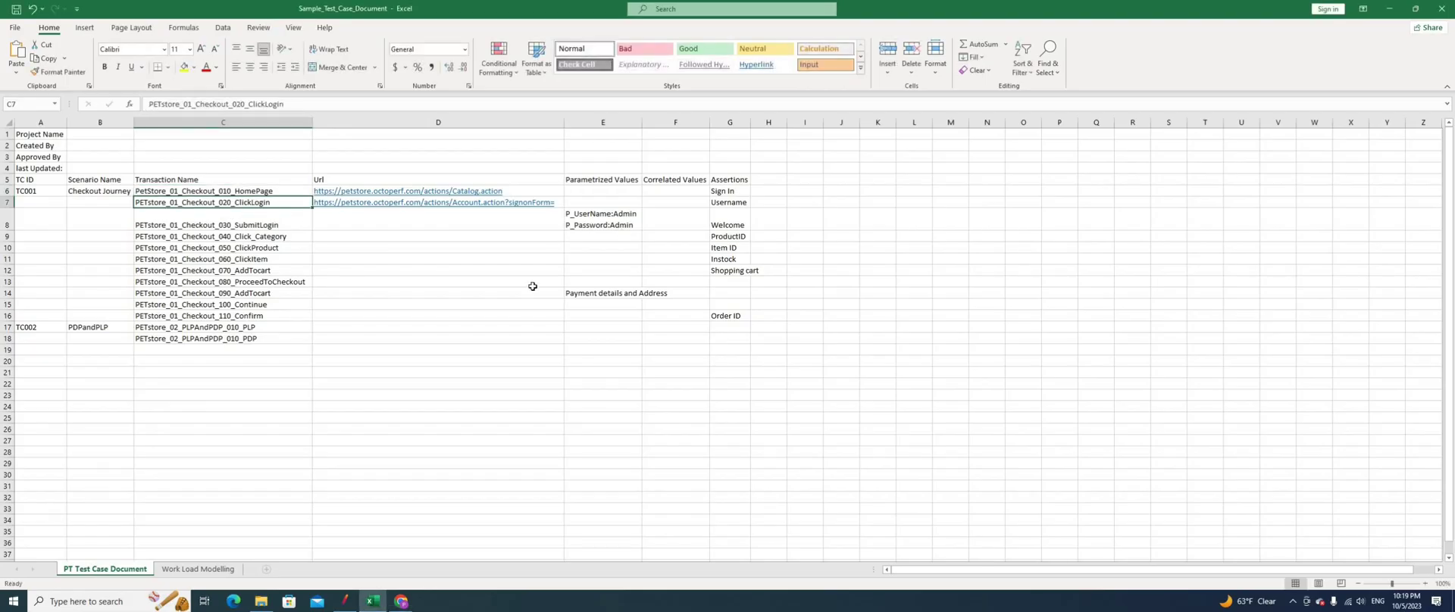
{"action": "key", "text": "ctrl+c"}
{"action": "key", "text": "alt+Tab"}
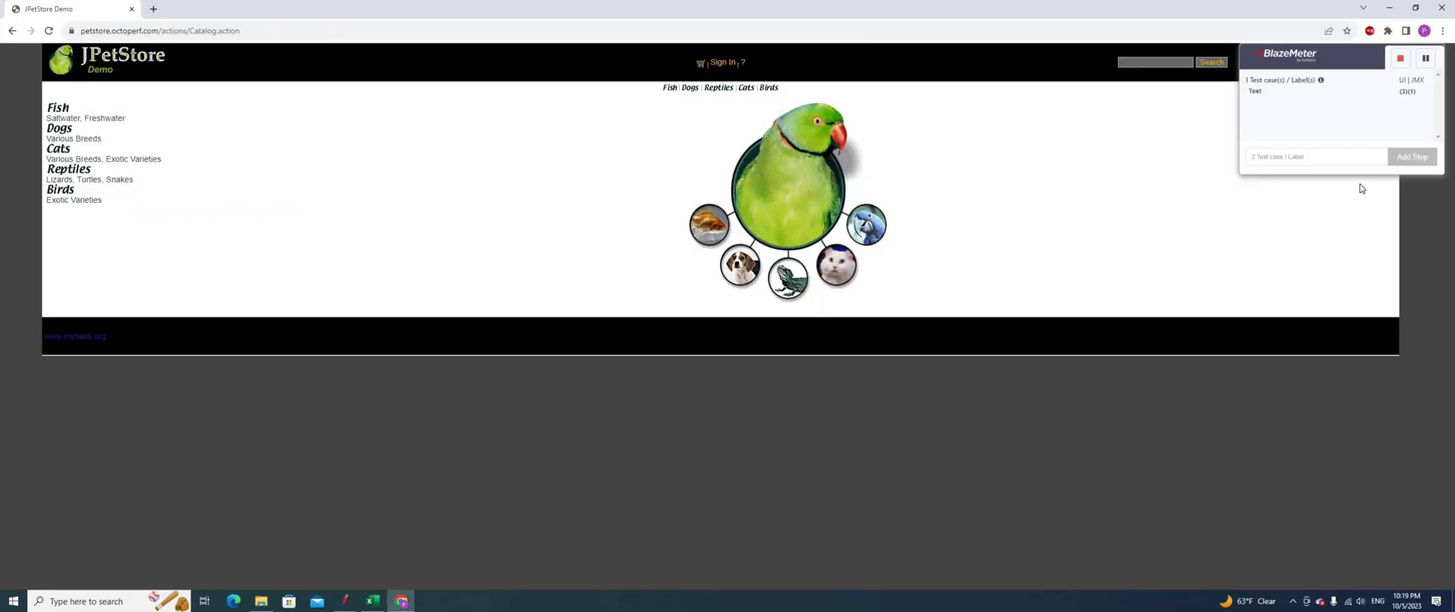
{"action": "left_click", "coordinate": [1302, 158]}
{"action": "key", "text": "ctrl+v"}
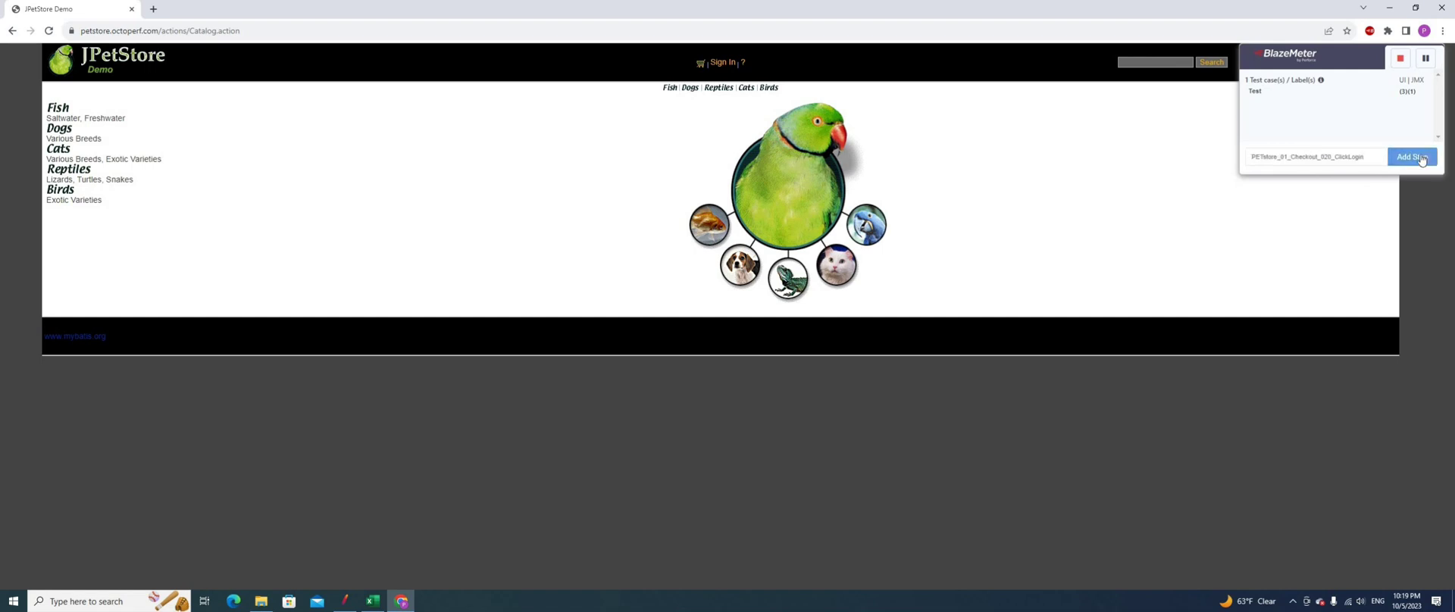
{"action": "left_click", "coordinate": [1420, 158]}
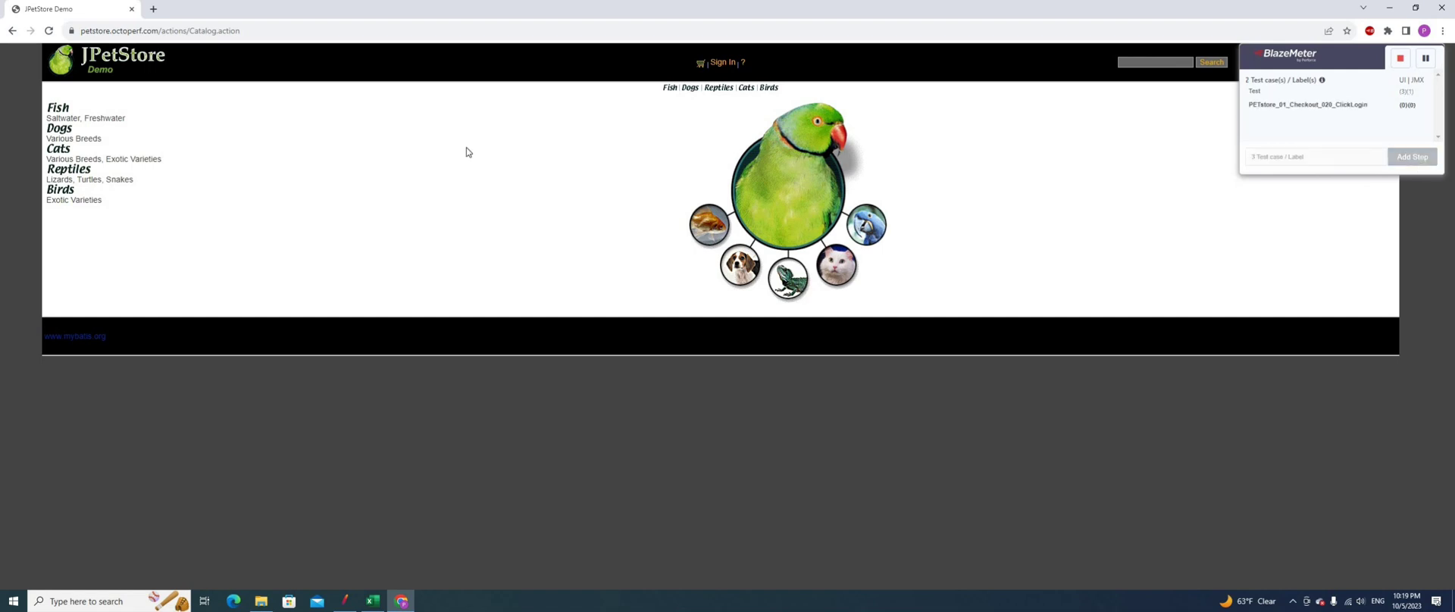
{"action": "left_click", "coordinate": [729, 64]}
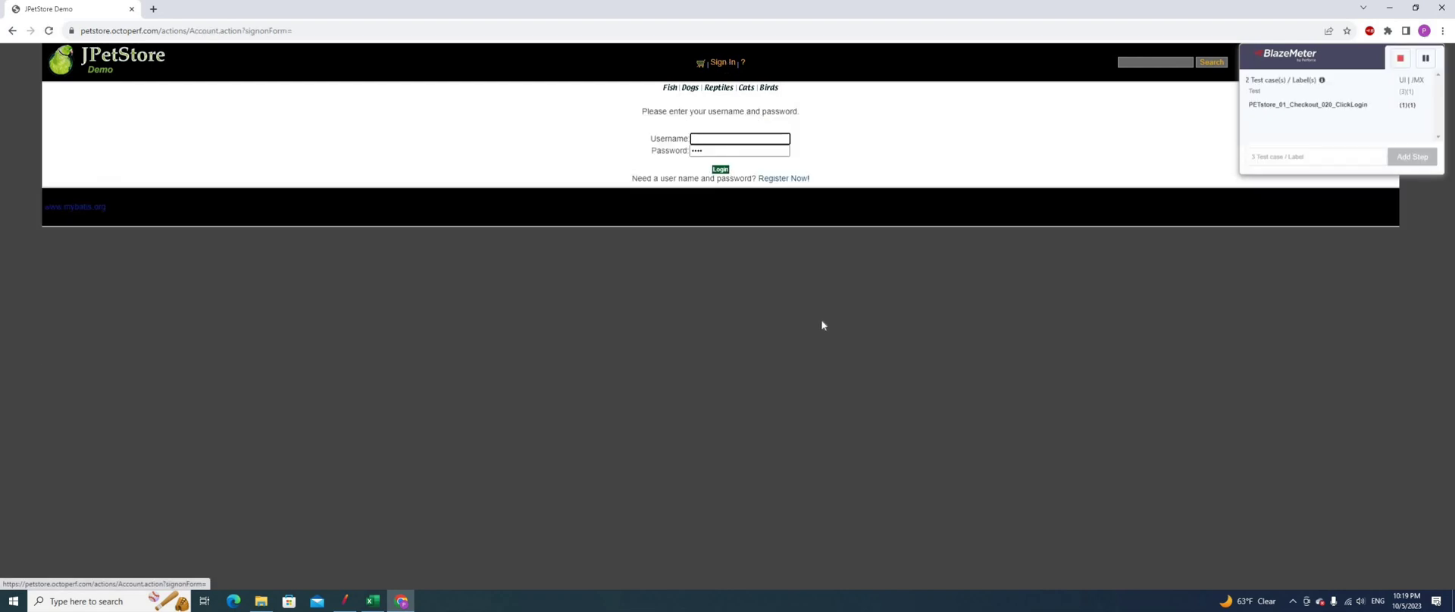
Step: Copy PETstore_01_Checkout_030_SubmitLogin from the Excel test case document and add it as the next BlazeMeter step
{"action": "key", "text": "alt+Tab"}
{"action": "left_click", "coordinate": [233, 220]}
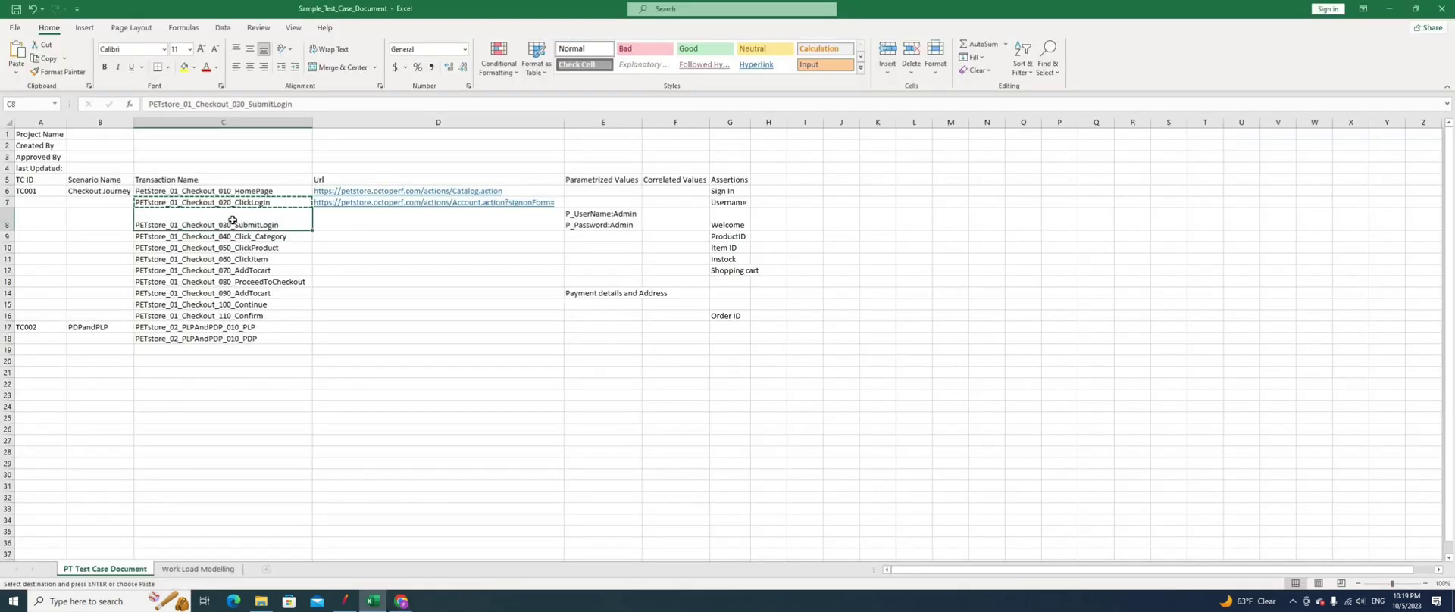
{"action": "key", "text": "ctrl+c"}
{"action": "key", "text": "alt+Tab"}
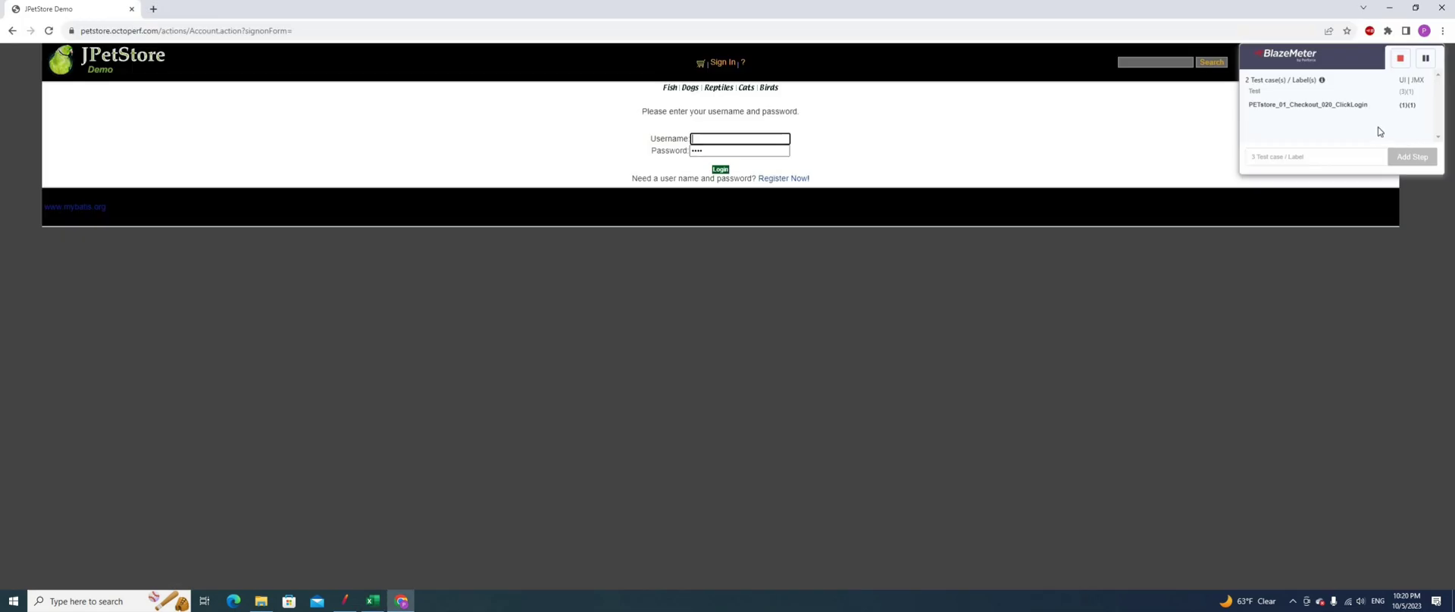
{"action": "left_click", "coordinate": [1296, 159]}
{"action": "key", "text": "ctrl+v"}
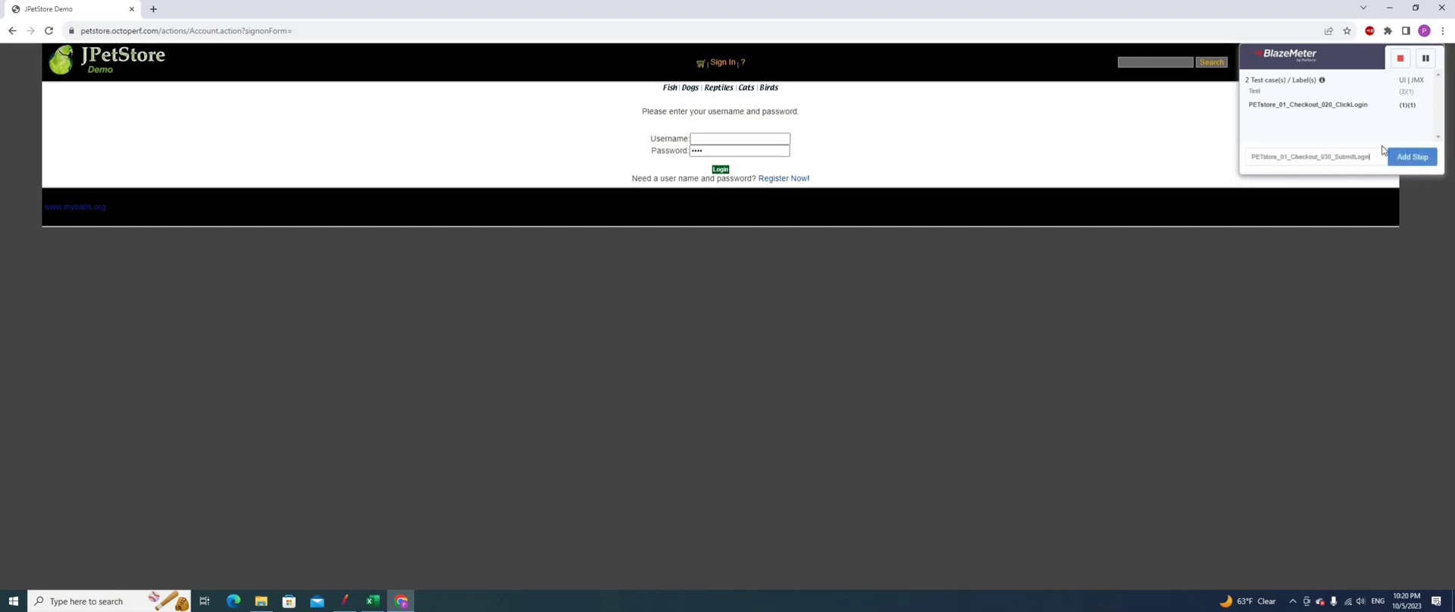
{"action": "left_click", "coordinate": [1412, 157]}
Step: Log in to JPetStore with the username j2ee and the prefilled password
{"action": "left_click", "coordinate": [711, 138]}
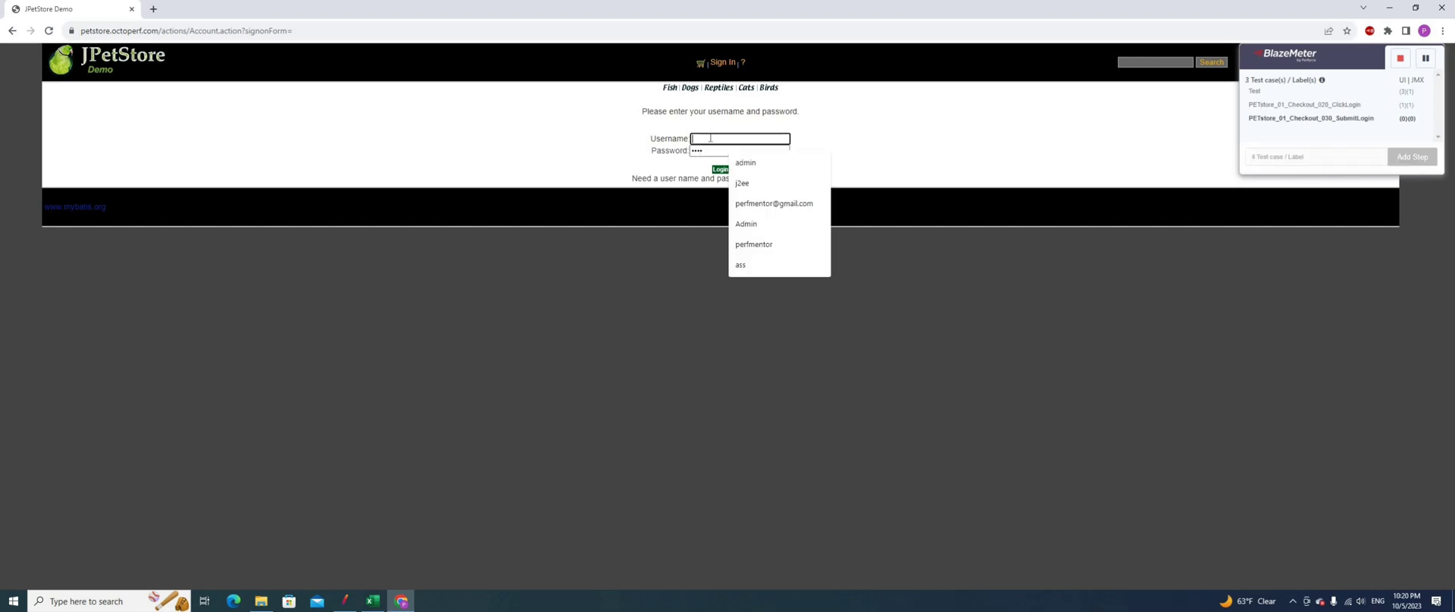
{"action": "type", "text": "j2ee"}
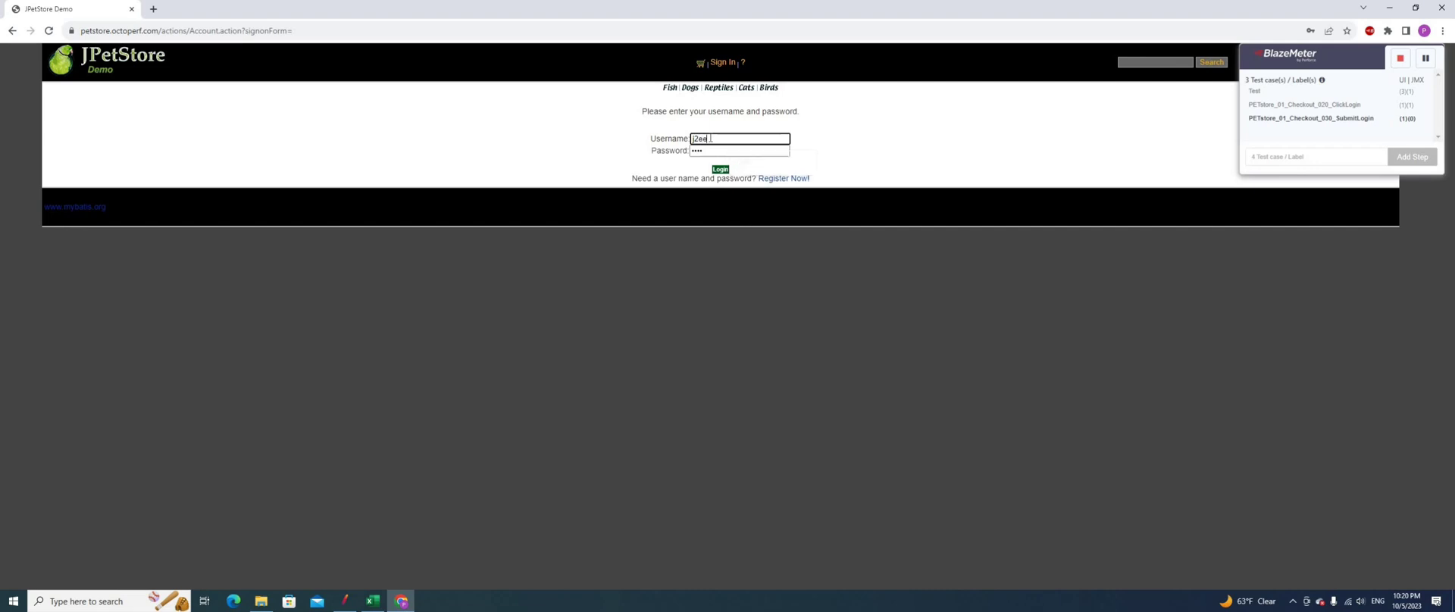
{"action": "key", "text": "Tab"}
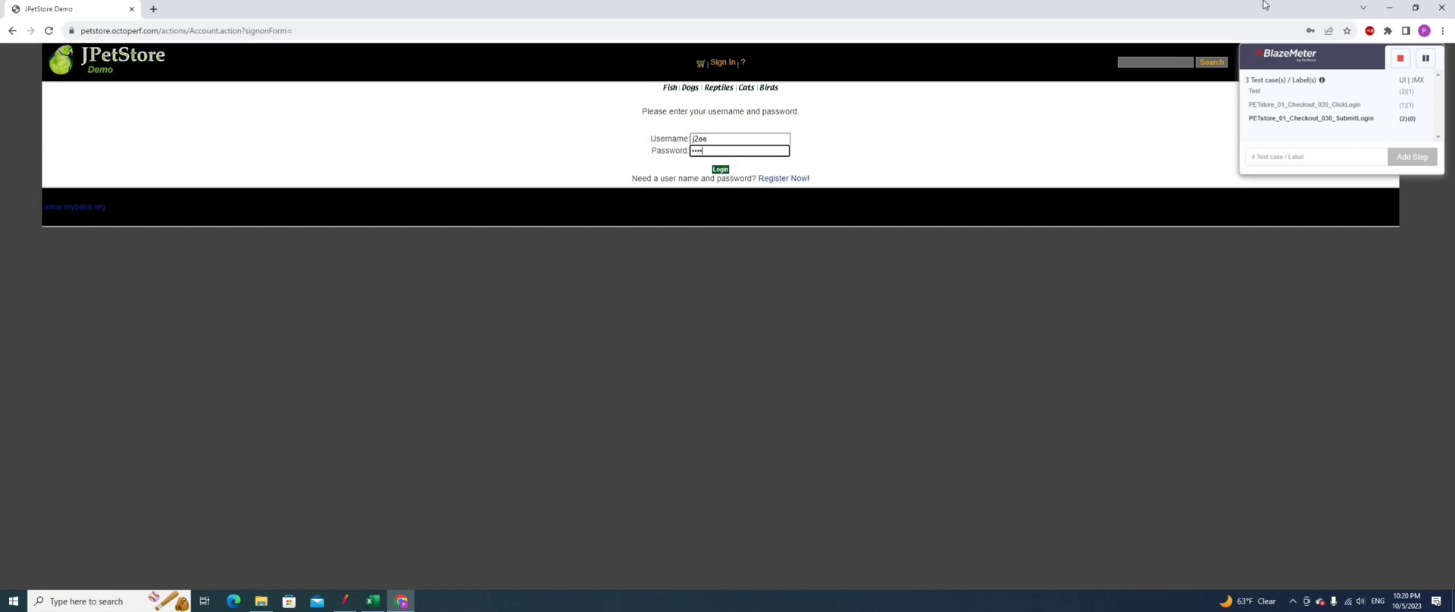
{"action": "left_click", "coordinate": [720, 169]}
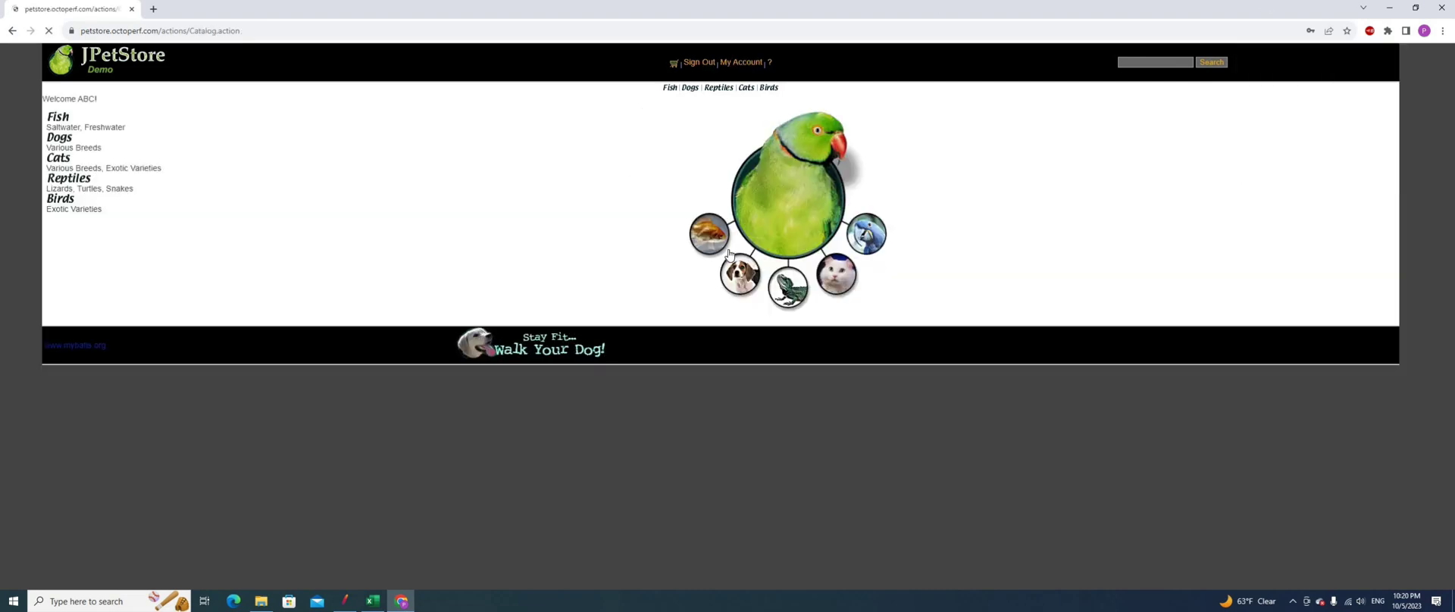
Step: Add PETstore_01_Checkout_040_Click_Category from the Excel document as a BlazeMeter step and open the Cats category
{"action": "key", "text": "alt+Tab"}
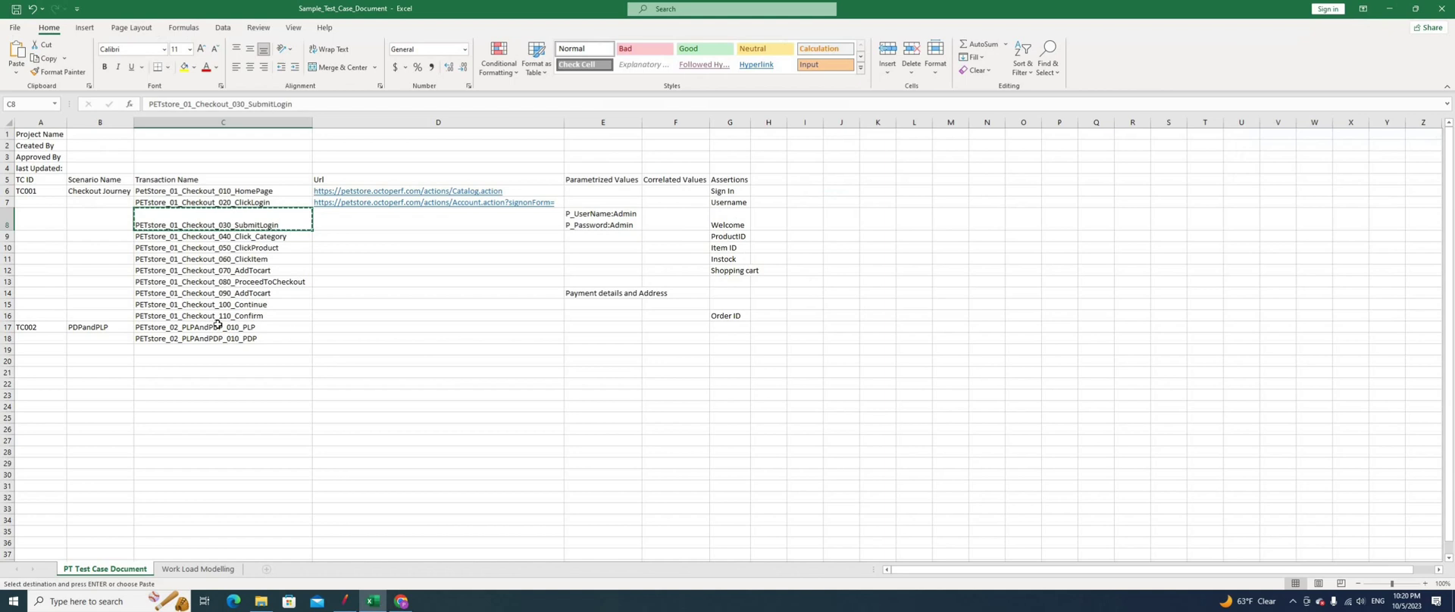
{"action": "left_click", "coordinate": [236, 237]}
{"action": "key", "text": "ctrl+c"}
{"action": "key", "text": "alt+Tab"}
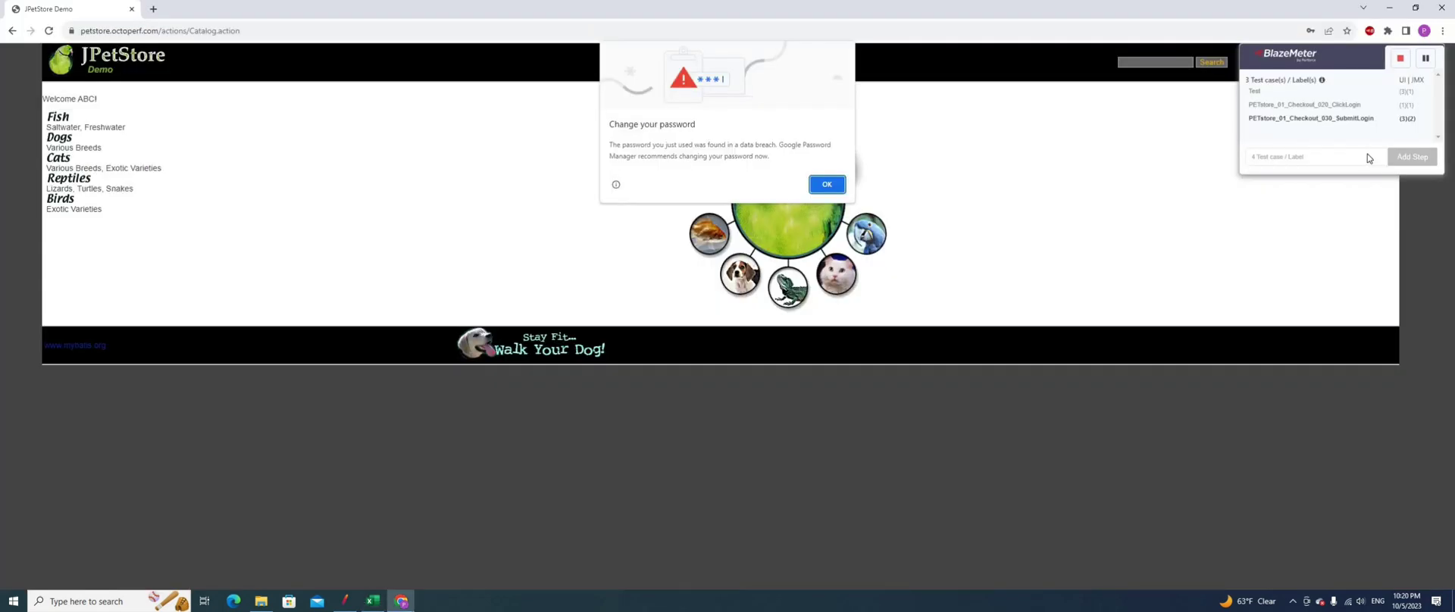
{"action": "left_click", "coordinate": [827, 184]}
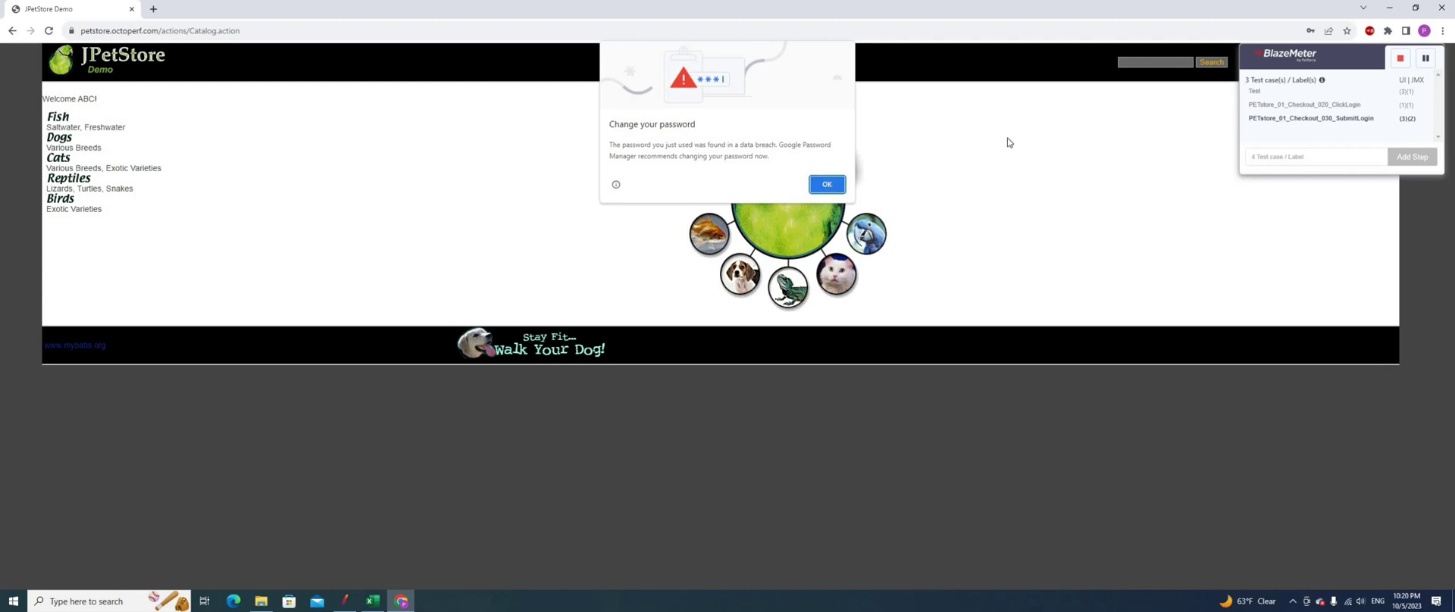
{"action": "left_click", "coordinate": [1274, 154]}
{"action": "key", "text": "ctrl+v"}
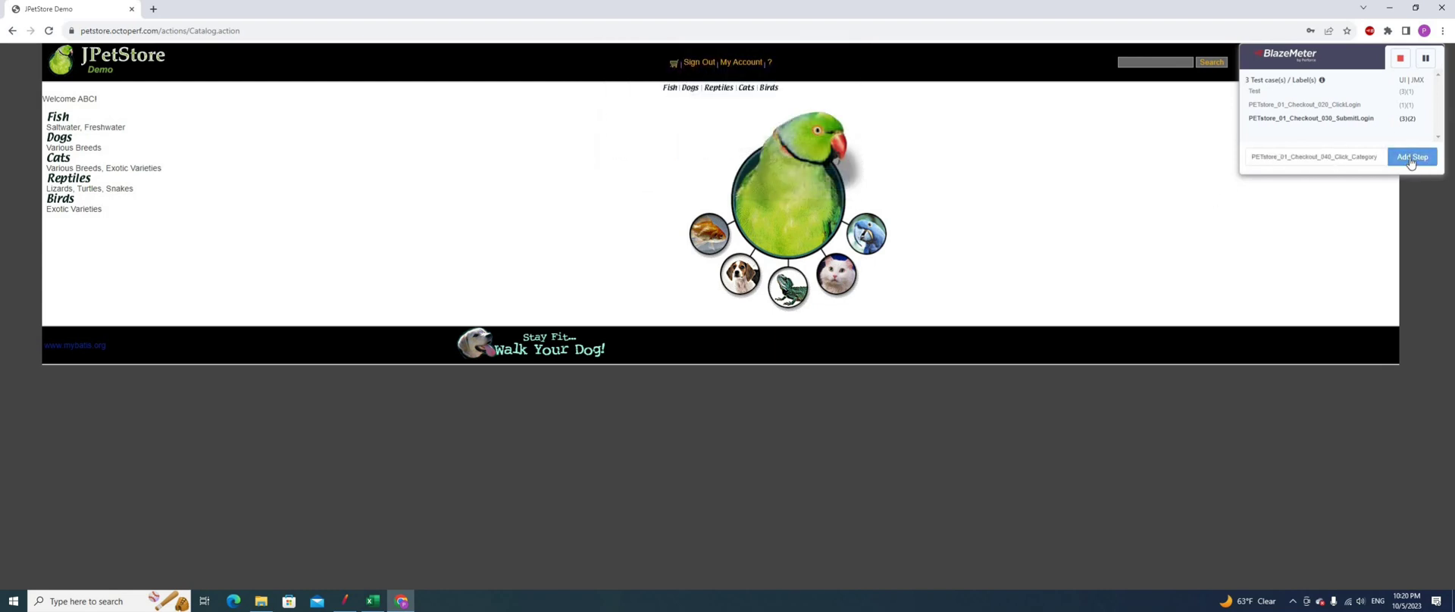
{"action": "left_click", "coordinate": [1411, 159]}
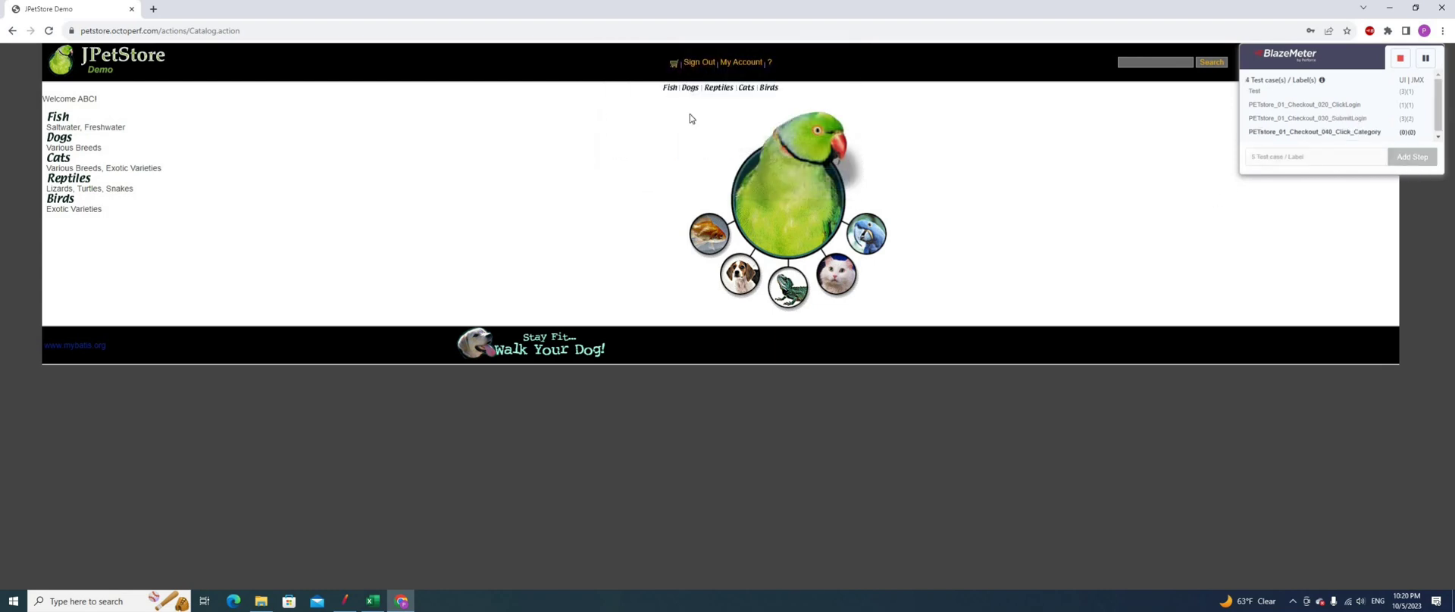
{"action": "left_click", "coordinate": [57, 163]}
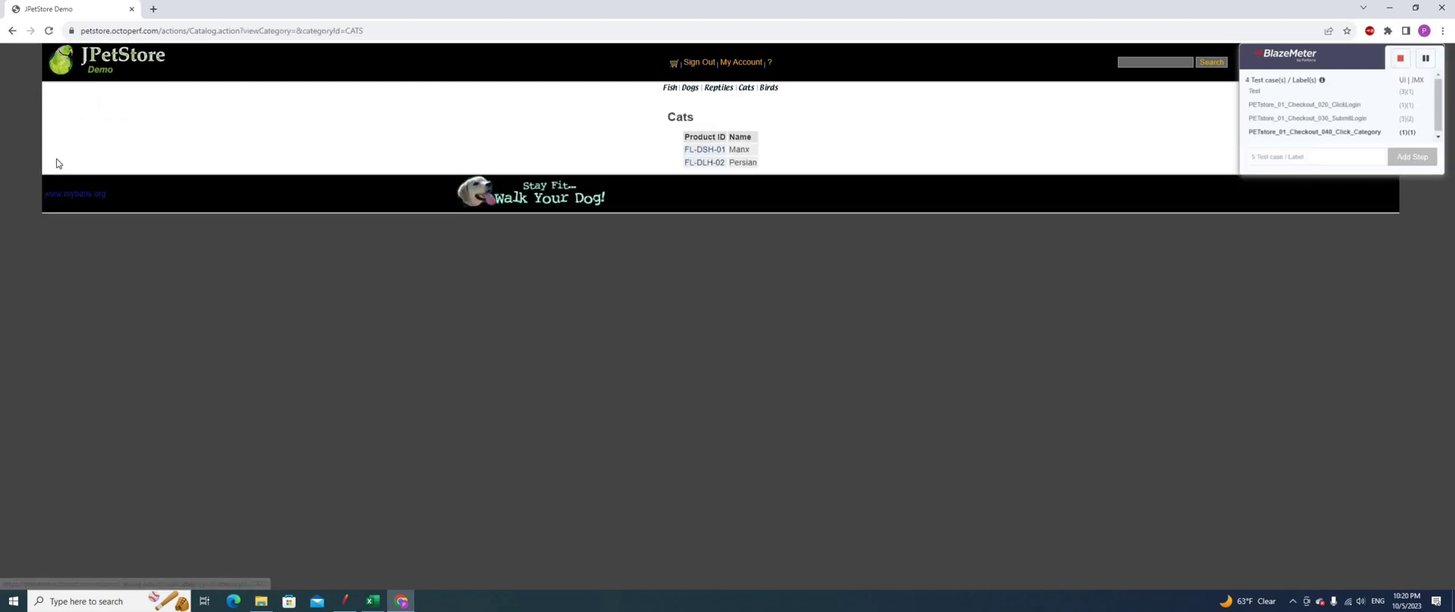
Step: Add PETstore_01_Checkout_050_ClickProduct from the Excel document as a BlazeMeter step and open the product FL-DSH-01
{"action": "key", "text": "alt+Tab"}
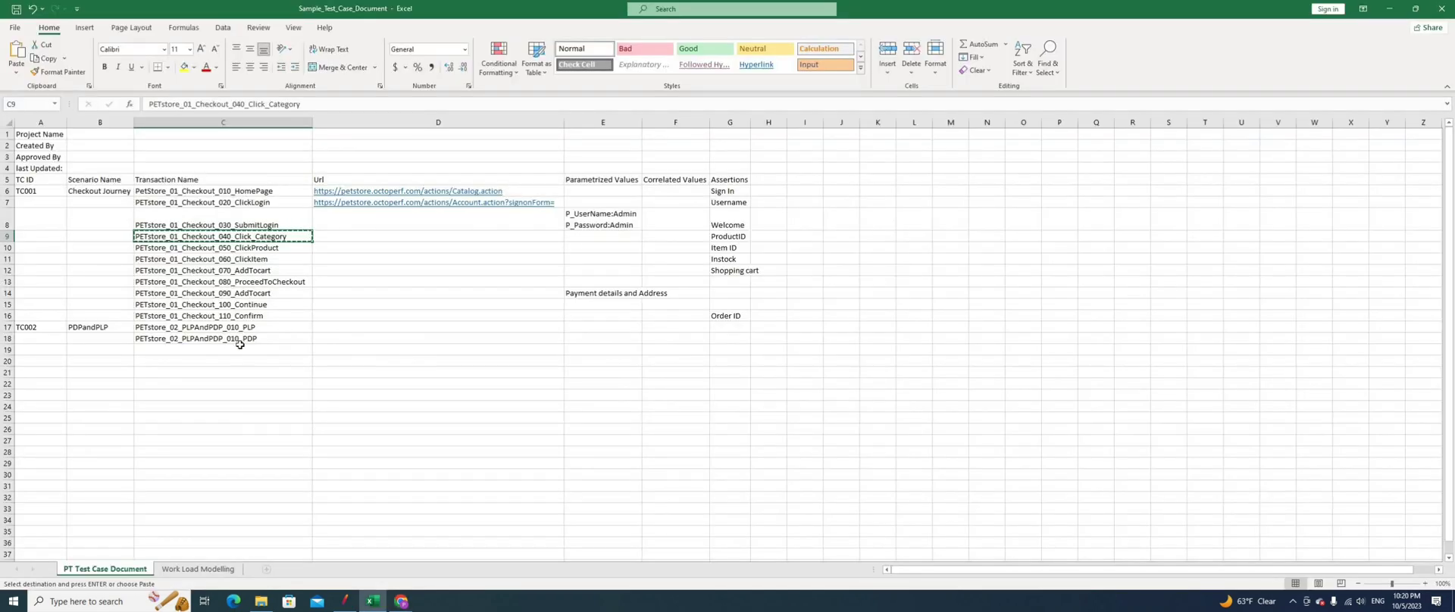
{"action": "left_click", "coordinate": [250, 247]}
{"action": "key", "text": "ctrl+c"}
{"action": "key", "text": "alt+Tab"}
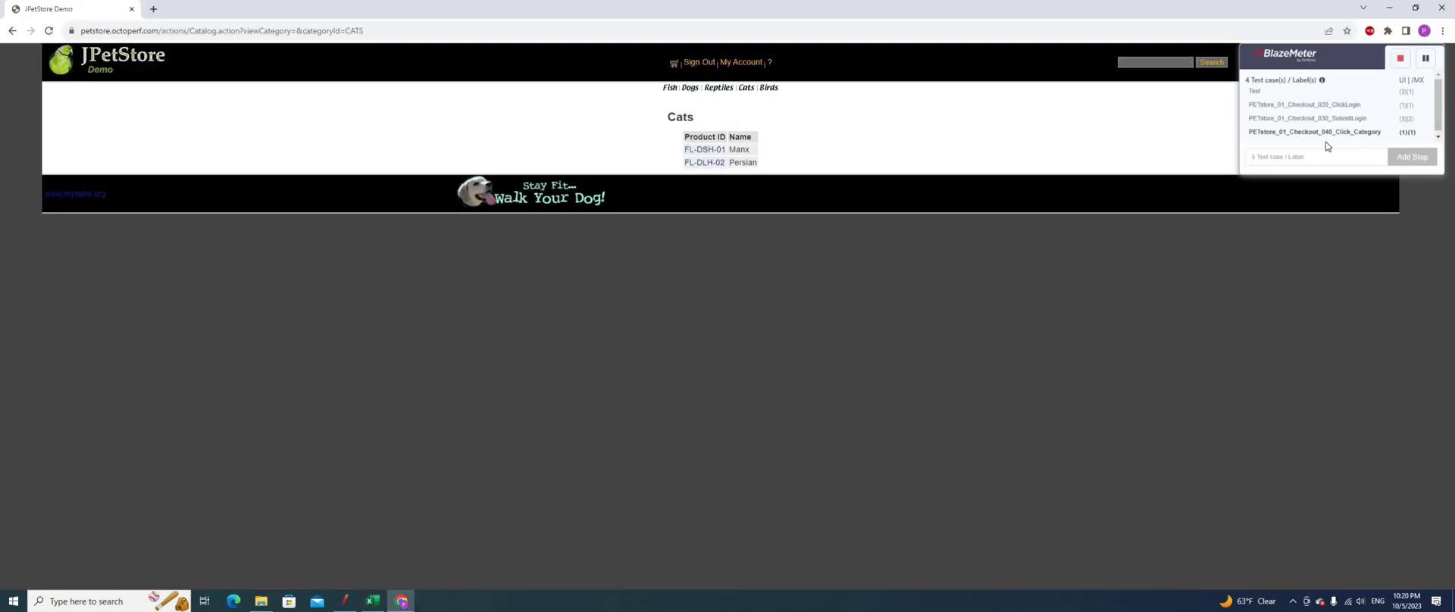
{"action": "key", "text": "ctrl+v"}
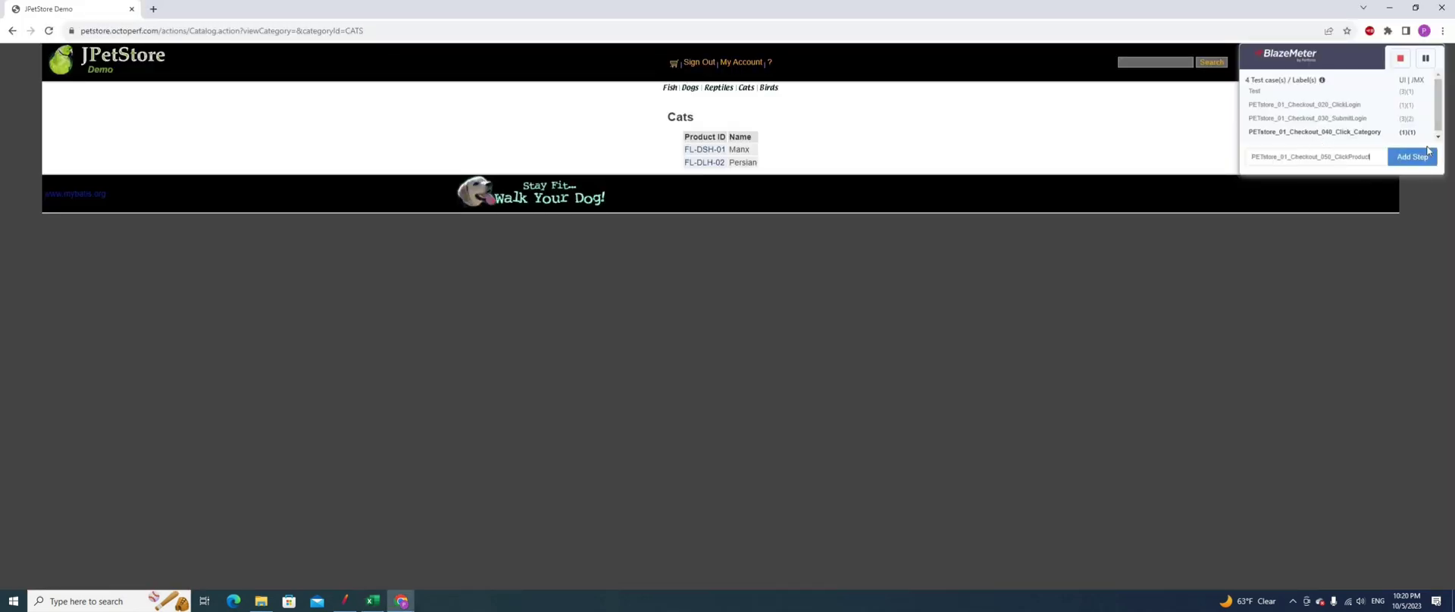
{"action": "left_click", "coordinate": [1413, 157]}
{"action": "left_click", "coordinate": [710, 151]}
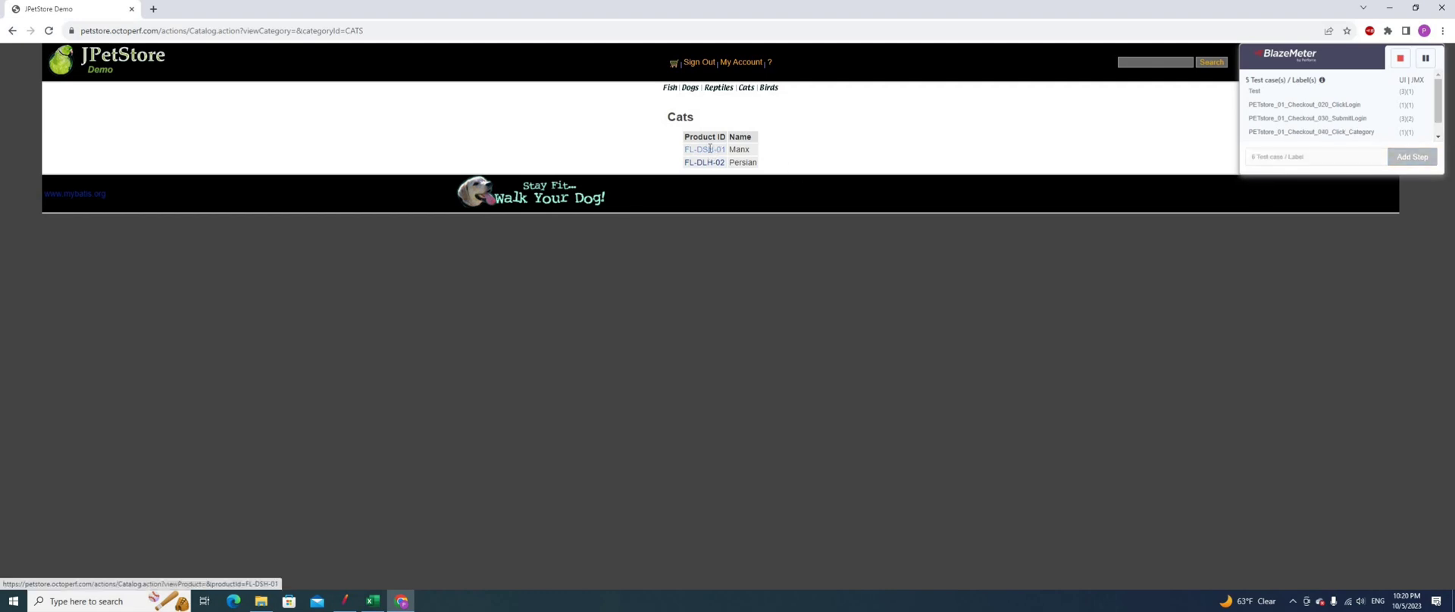
Step: Add a logout step in BlazeMeter by editing the pasted PETstore_01_Checkout_050_ClickProduct name, and sign out of JPetStore
{"action": "key", "text": "alt+Tab"}
{"action": "key", "text": "alt+Tab"}
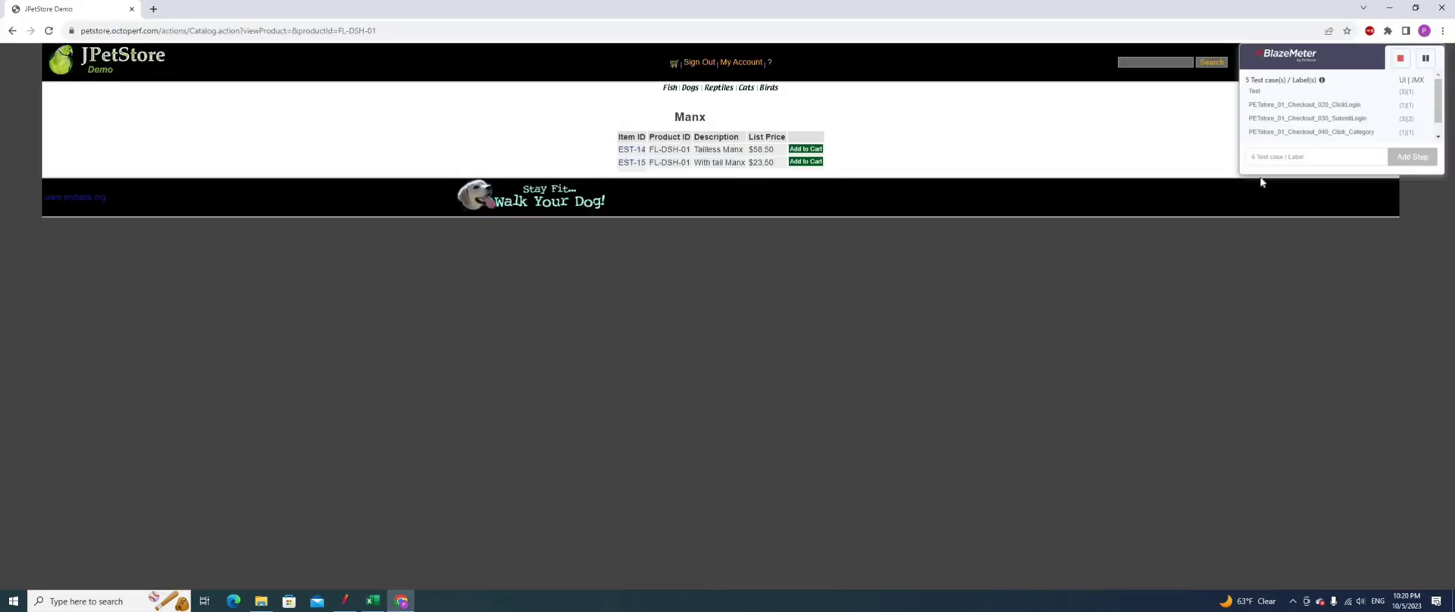
{"action": "key", "text": "ctrl+v"}
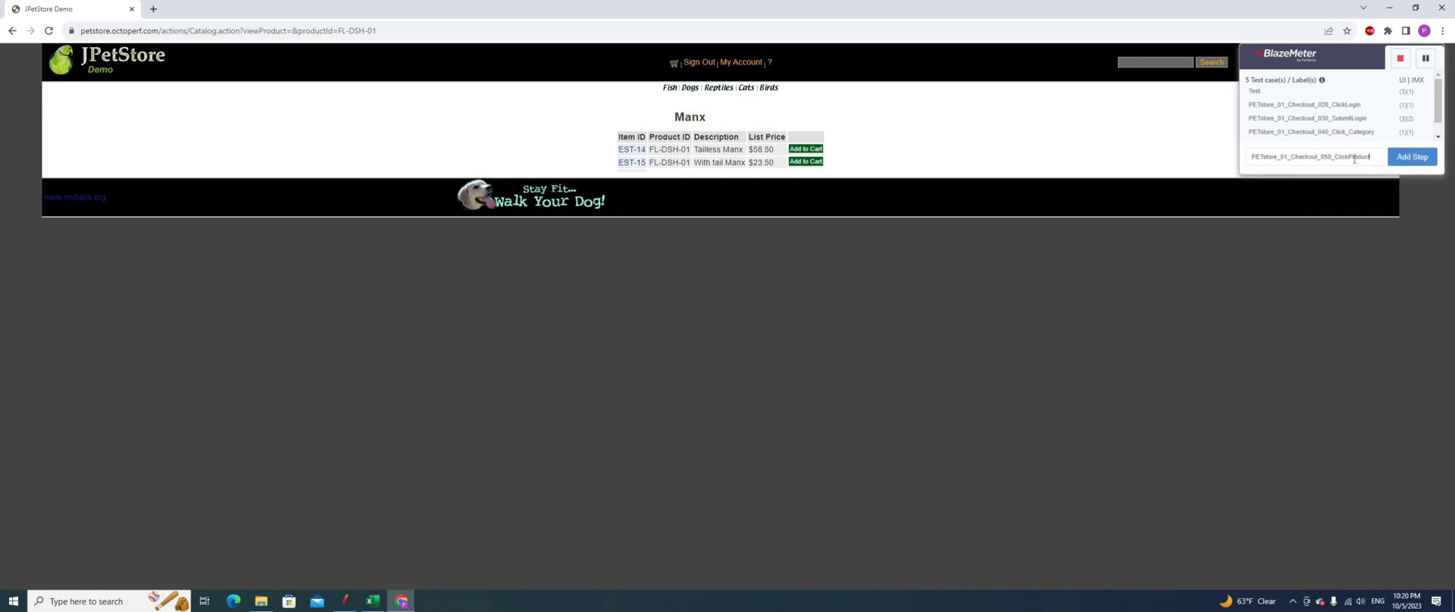
{"action": "left_click_drag", "start_coordinate": [1334, 157], "coordinate": [1452, 168]}
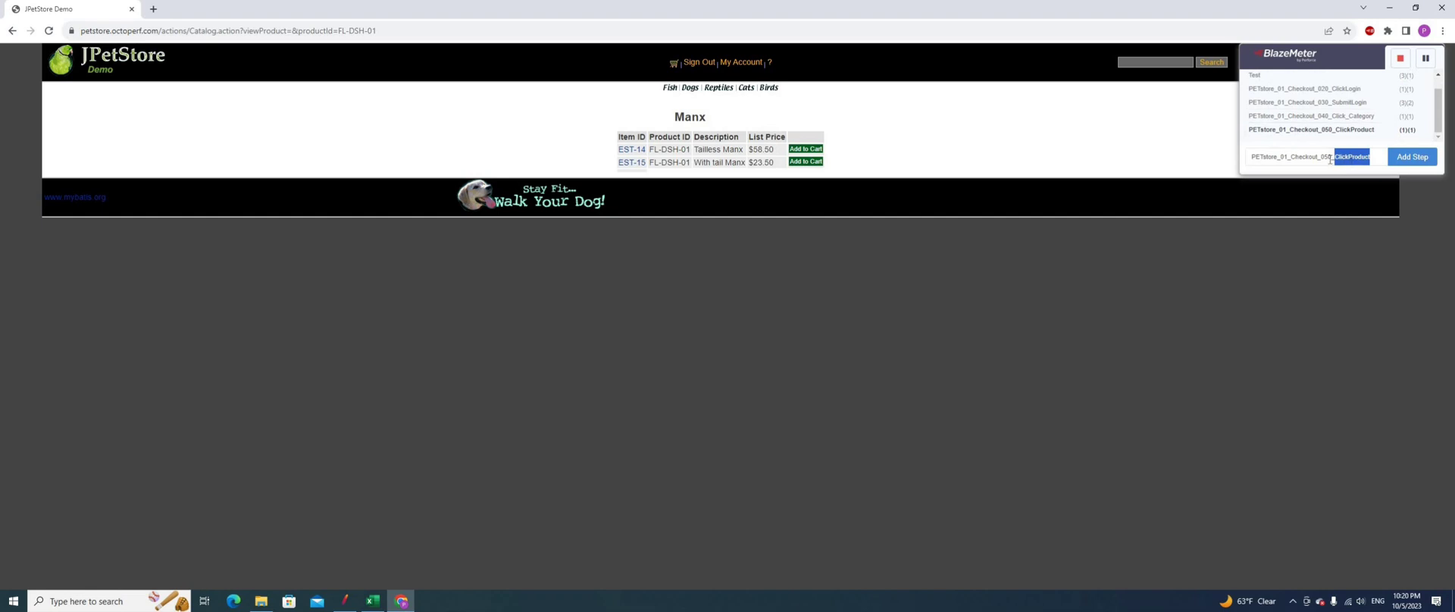
{"action": "left_click", "coordinate": [1330, 158]}
{"action": "key", "text": "shift+Right"}
{"action": "key", "text": "shift+Right"}
{"action": "key", "text": "shift+Right"}
{"action": "key", "text": "shift+Right"}
{"action": "key", "text": "shift+Right"}
{"action": "key", "text": "shift+Right"}
{"action": "type", "text": "L"}
{"action": "left_click", "coordinate": [1403, 159]}
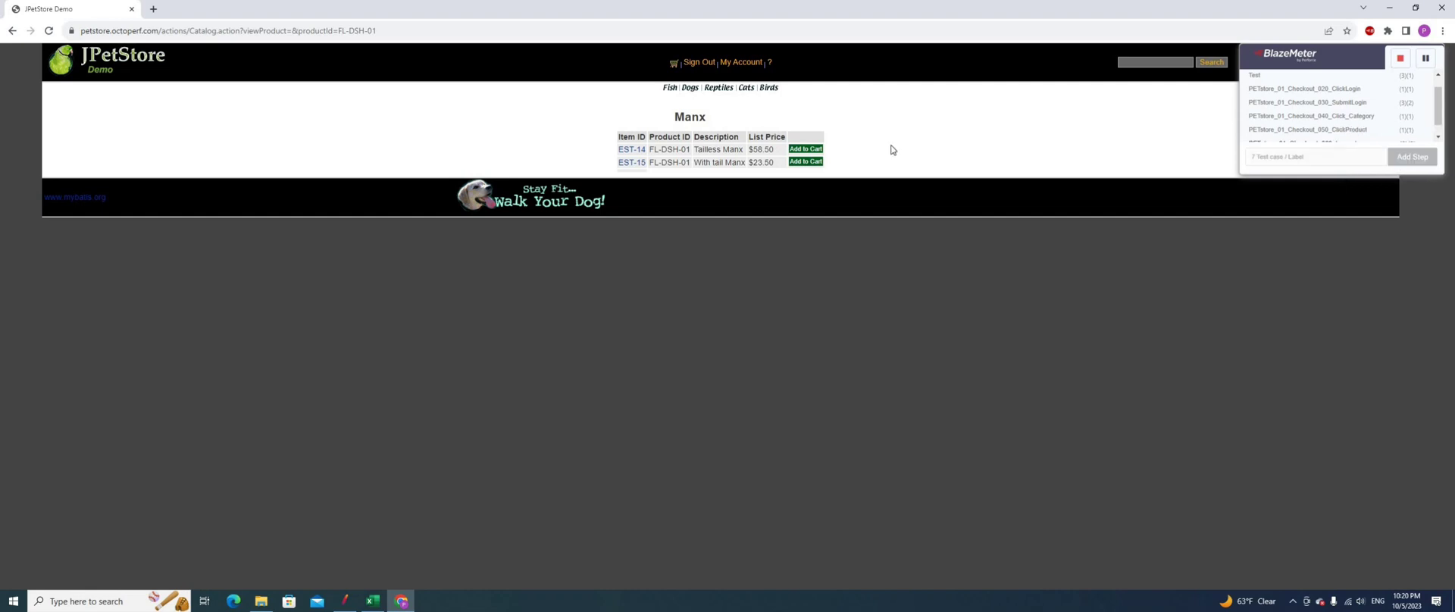
{"action": "left_click", "coordinate": [704, 65]}
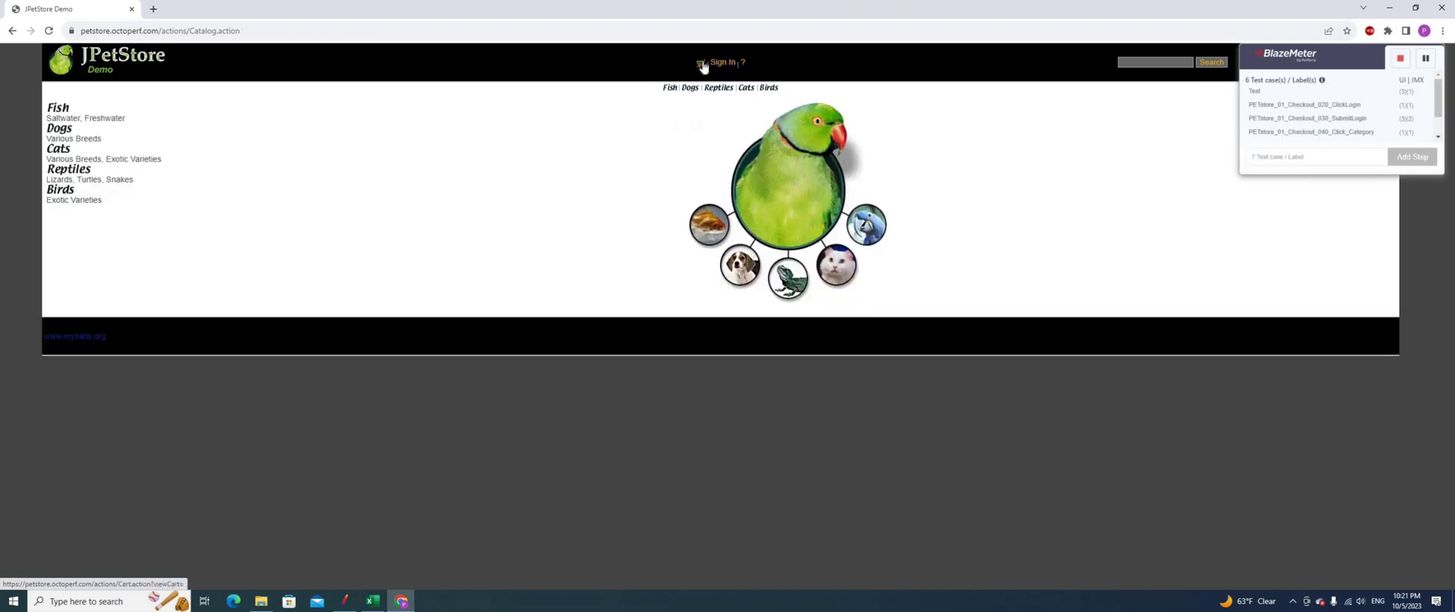
Step: Stop the BlazeMeter recording and open the recorded requests in the extension's editor
{"action": "left_click", "coordinate": [1400, 59]}
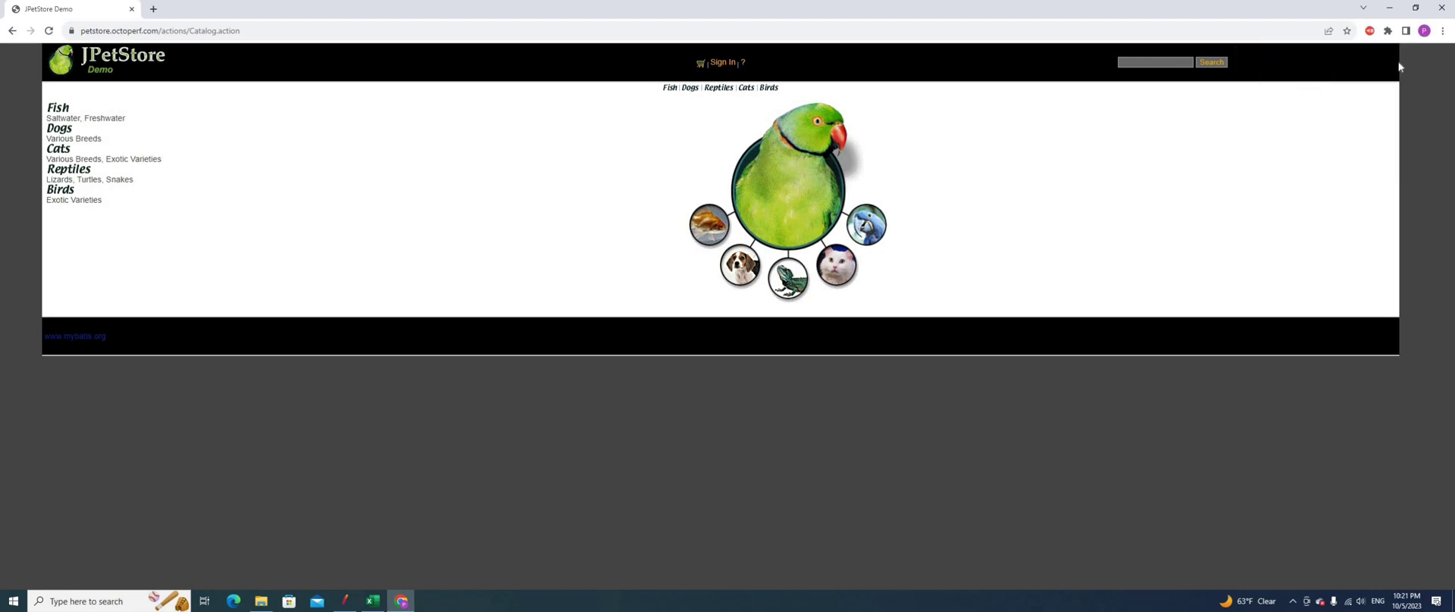
{"action": "left_click", "coordinate": [1369, 31]}
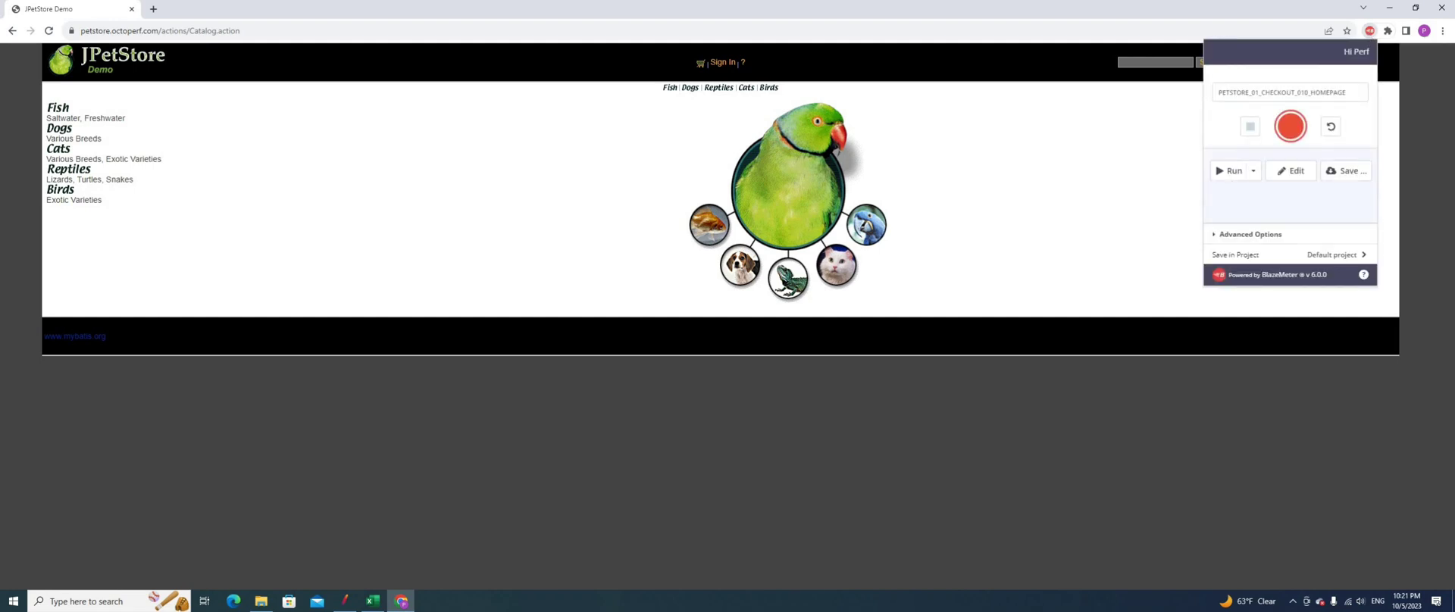
{"action": "left_click", "coordinate": [1294, 171]}
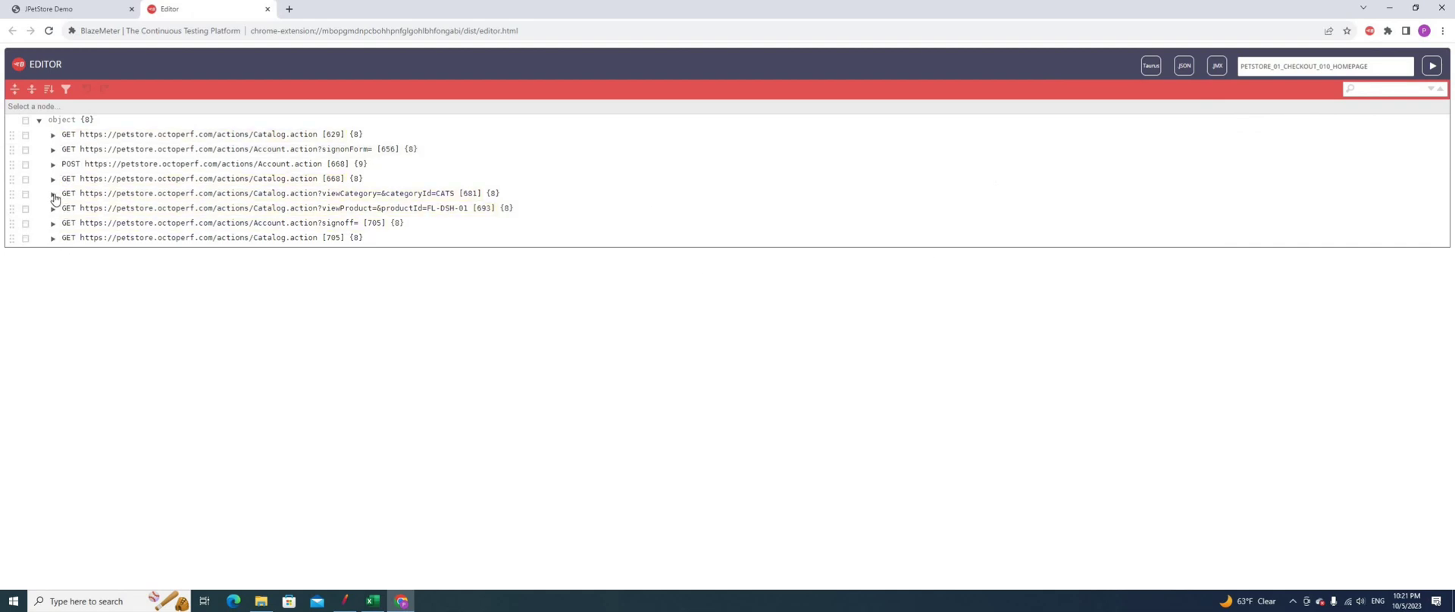
Step: Check the actions available for the recorded CATS category request and export the recording as a JMX file
{"action": "left_click", "coordinate": [27, 196]}
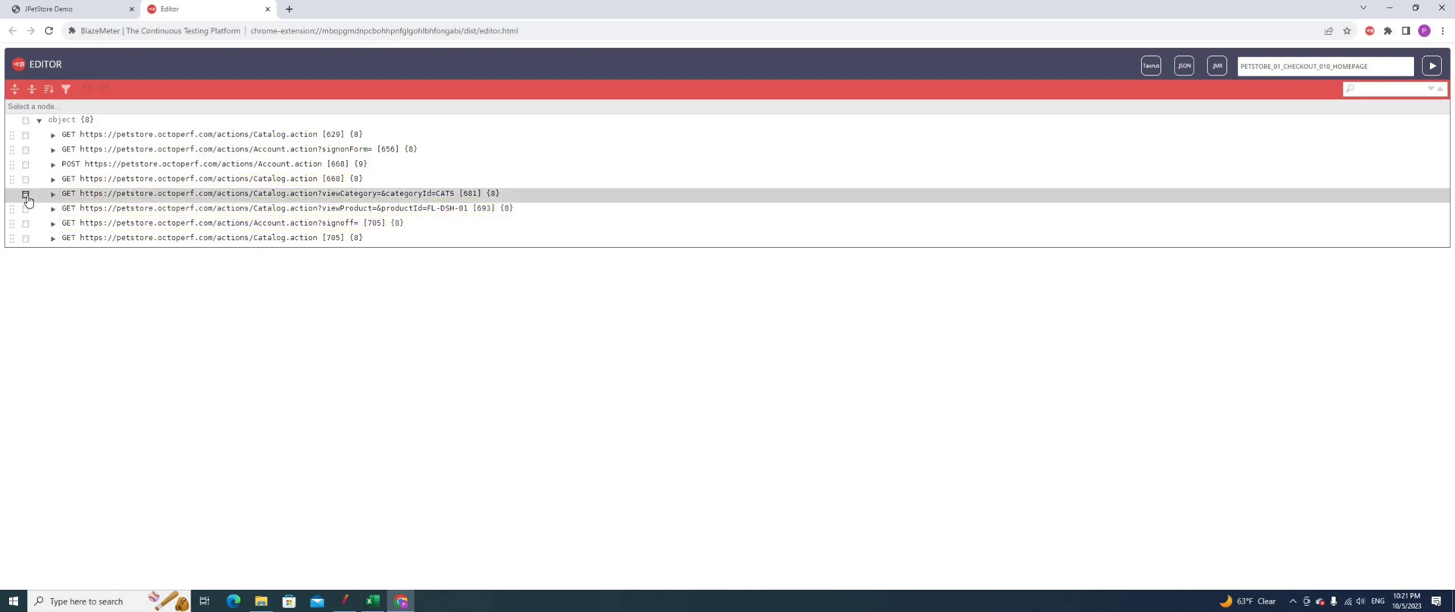
{"action": "left_click", "coordinate": [13, 196]}
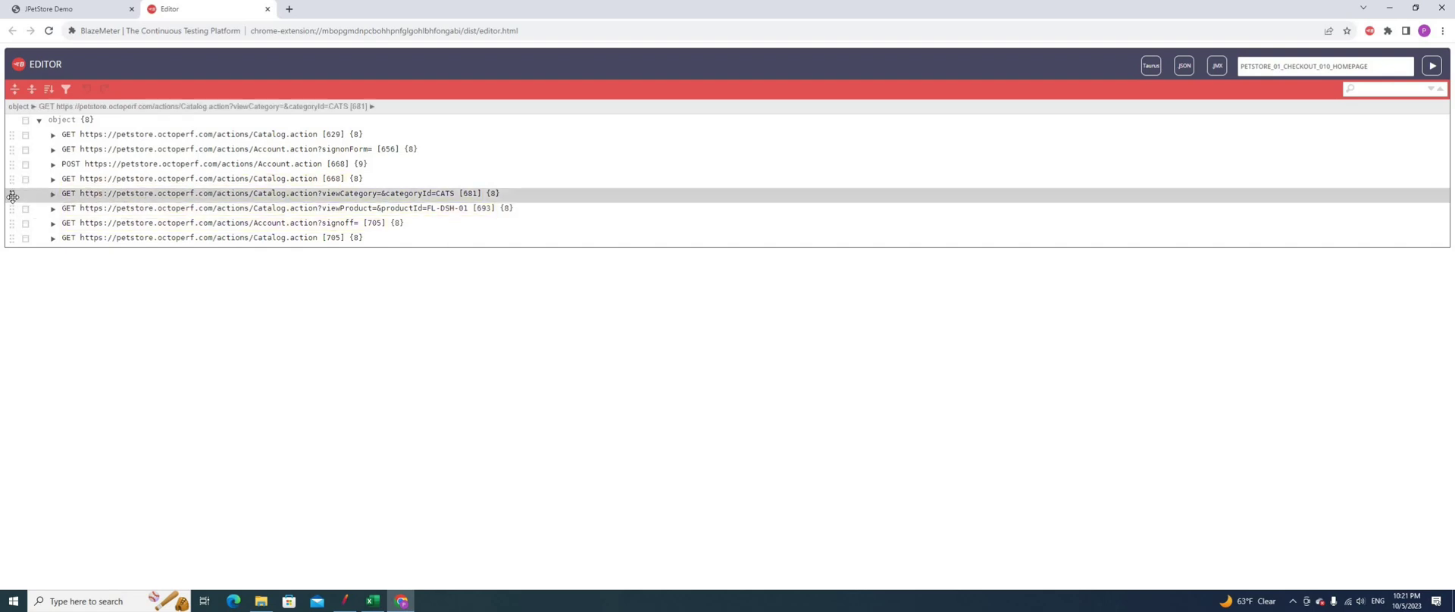
{"action": "right_click", "coordinate": [13, 196]}
{"action": "left_click", "coordinate": [25, 195]}
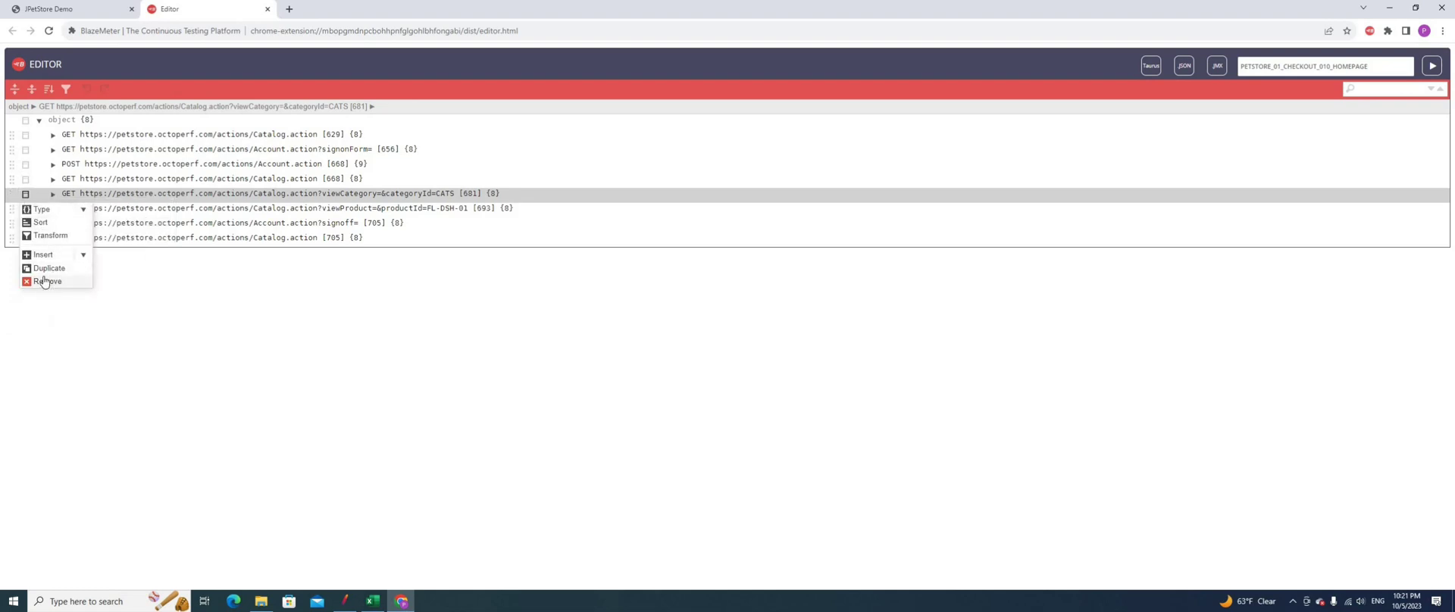
{"action": "left_click", "coordinate": [269, 353]}
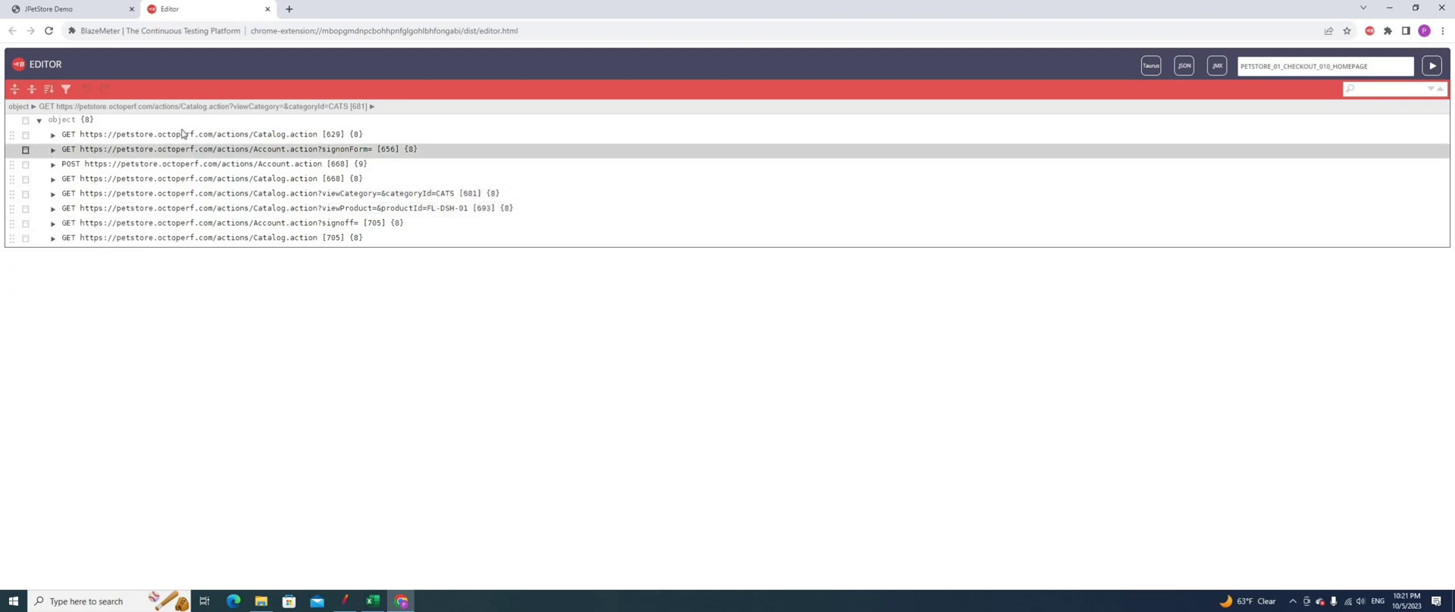
{"action": "left_click", "coordinate": [1218, 68]}
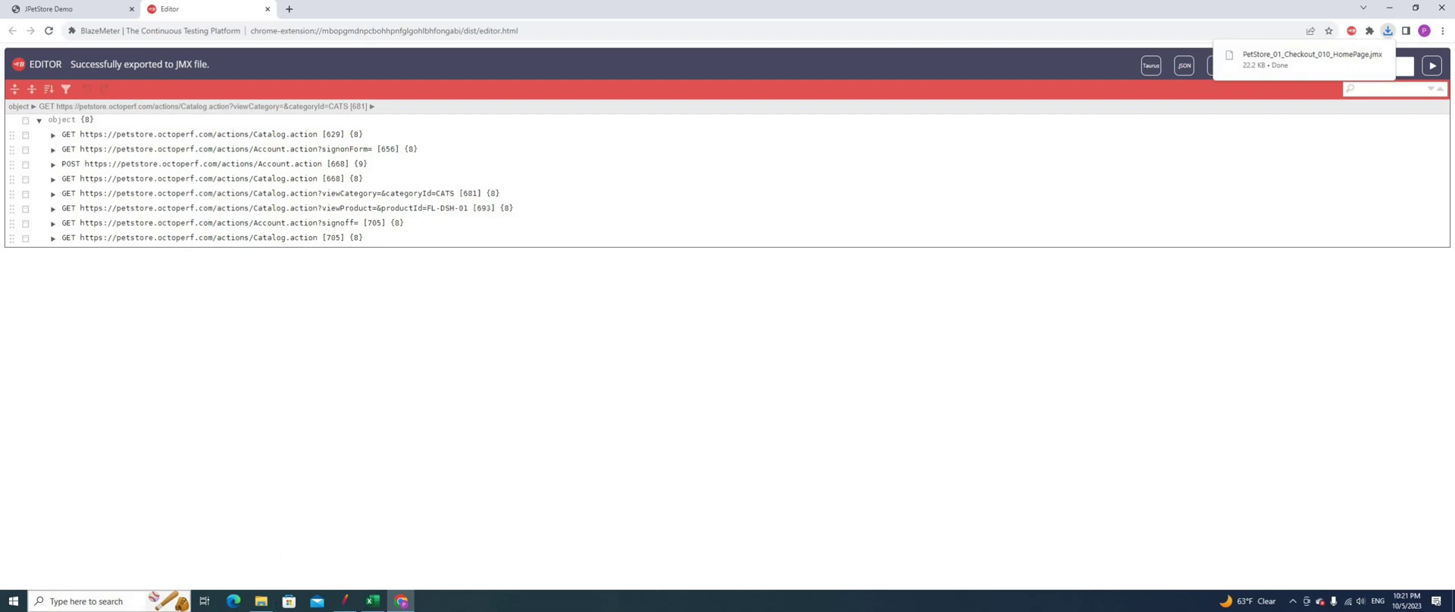
Step: Launch a new JMeter window by running ApacheJMeter from the bin folder of apache-jmeter-5.6.2
{"action": "left_click", "coordinate": [261, 601]}
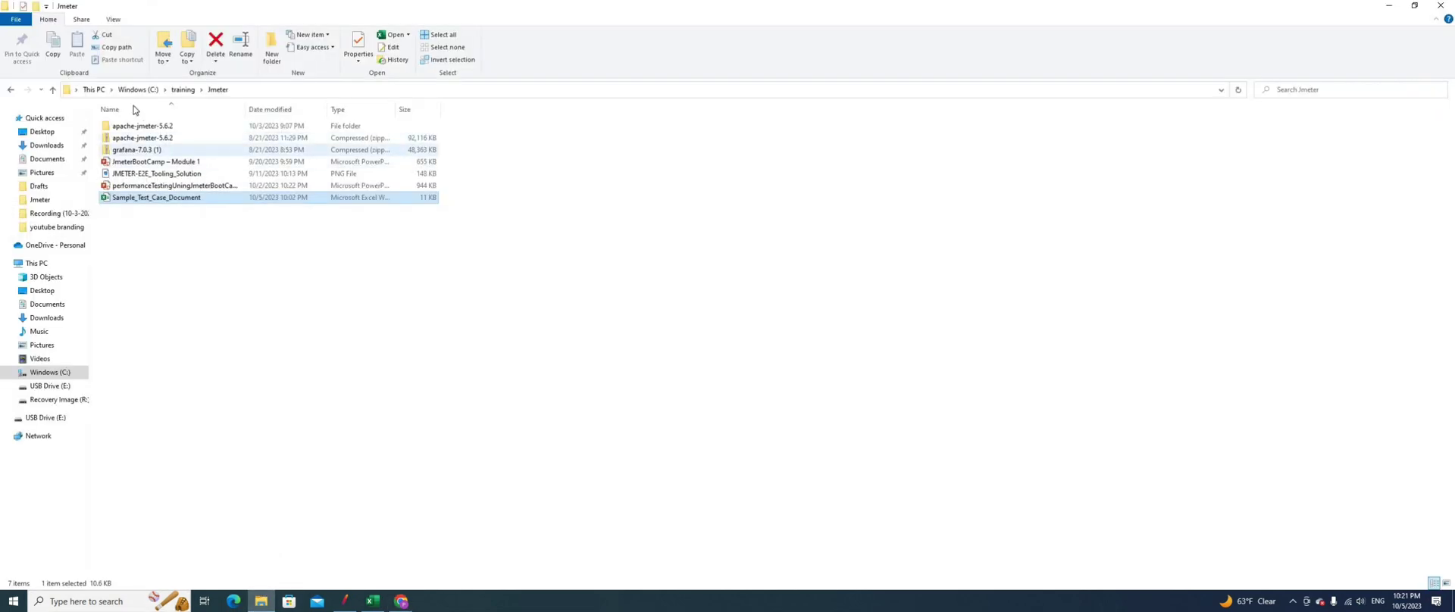
{"action": "left_click", "coordinate": [153, 127]}
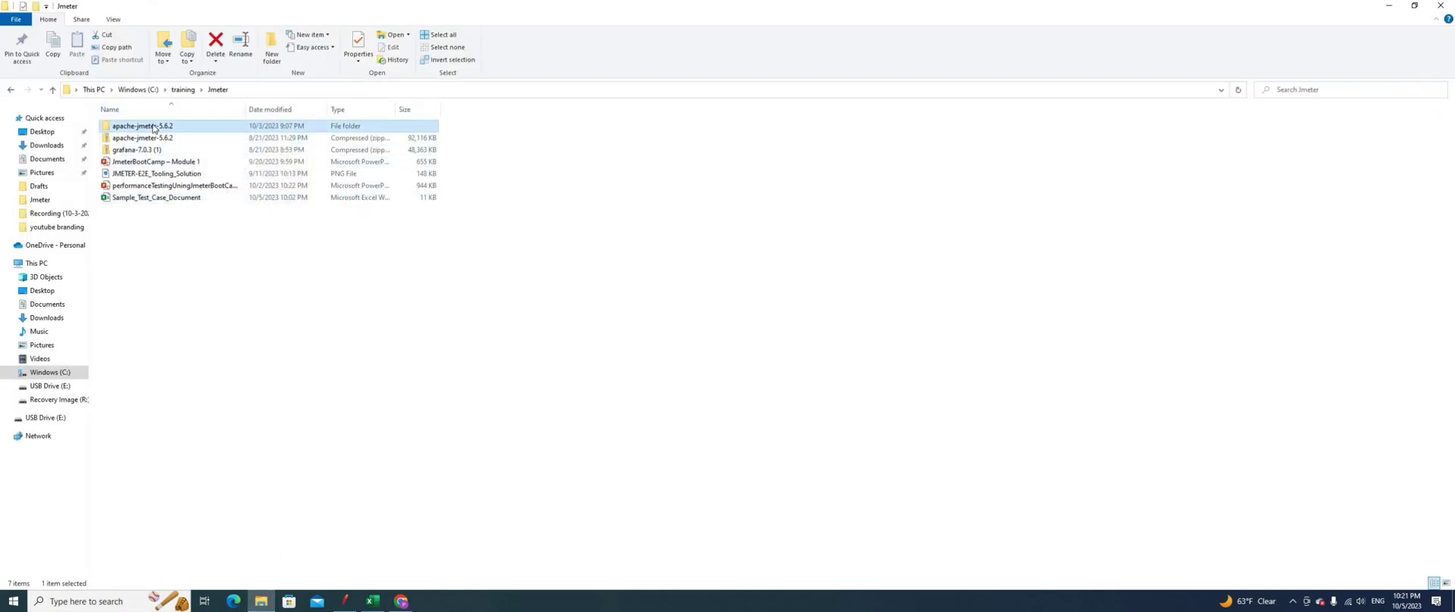
{"action": "double_click", "coordinate": [154, 127]}
{"action": "double_click", "coordinate": [125, 126]}
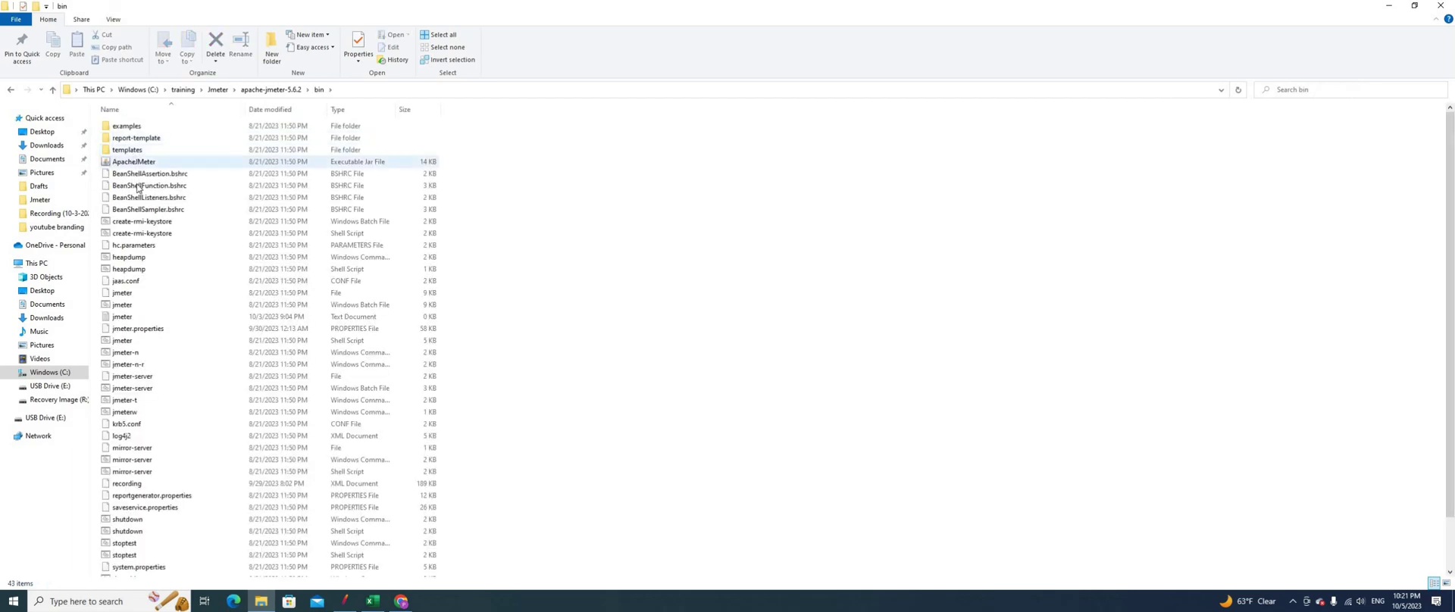
{"action": "double_click", "coordinate": [138, 163]}
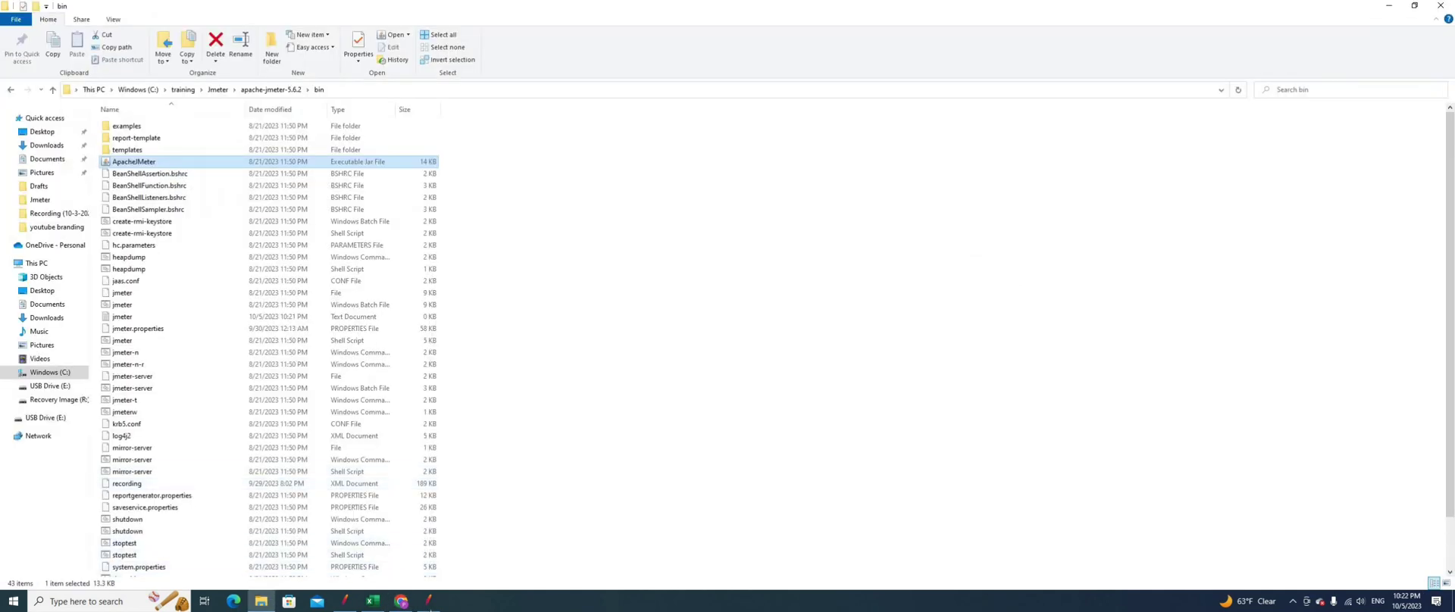
{"action": "left_click", "coordinate": [428, 601]}
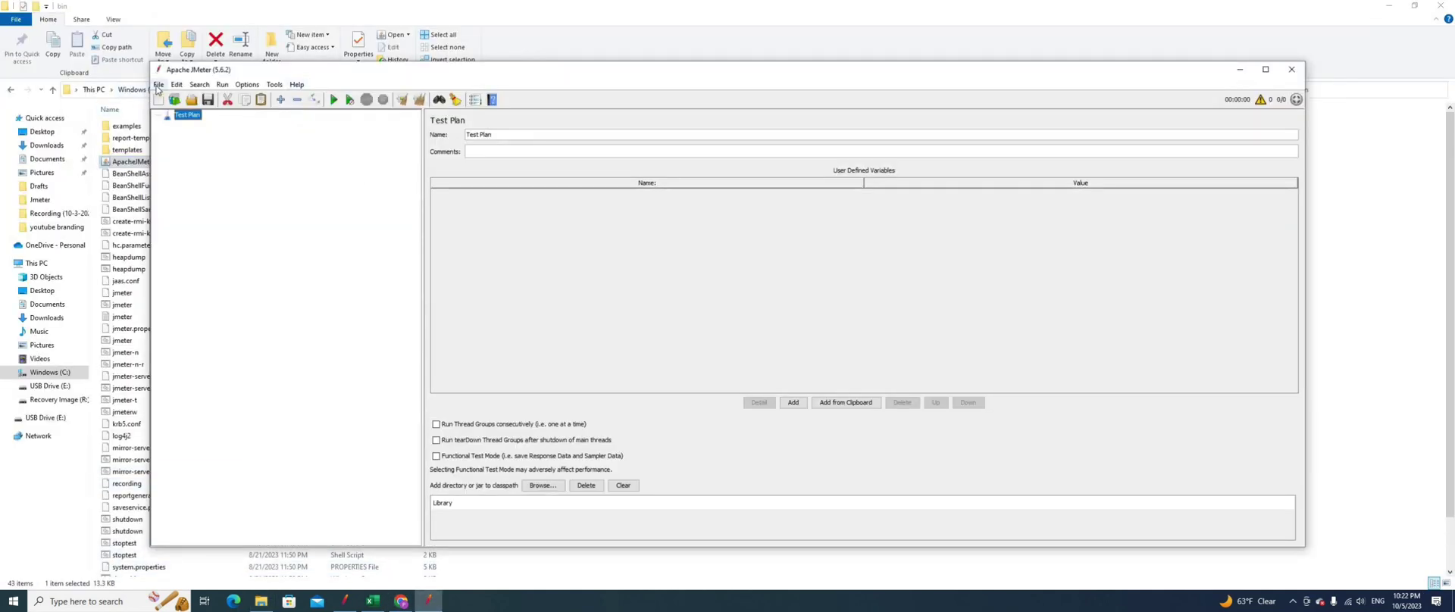
Step: Open the exported PetStore_01_Checkout_010_HomePage.jmx from the Downloads folder in the new JMeter window
{"action": "left_click", "coordinate": [158, 84]}
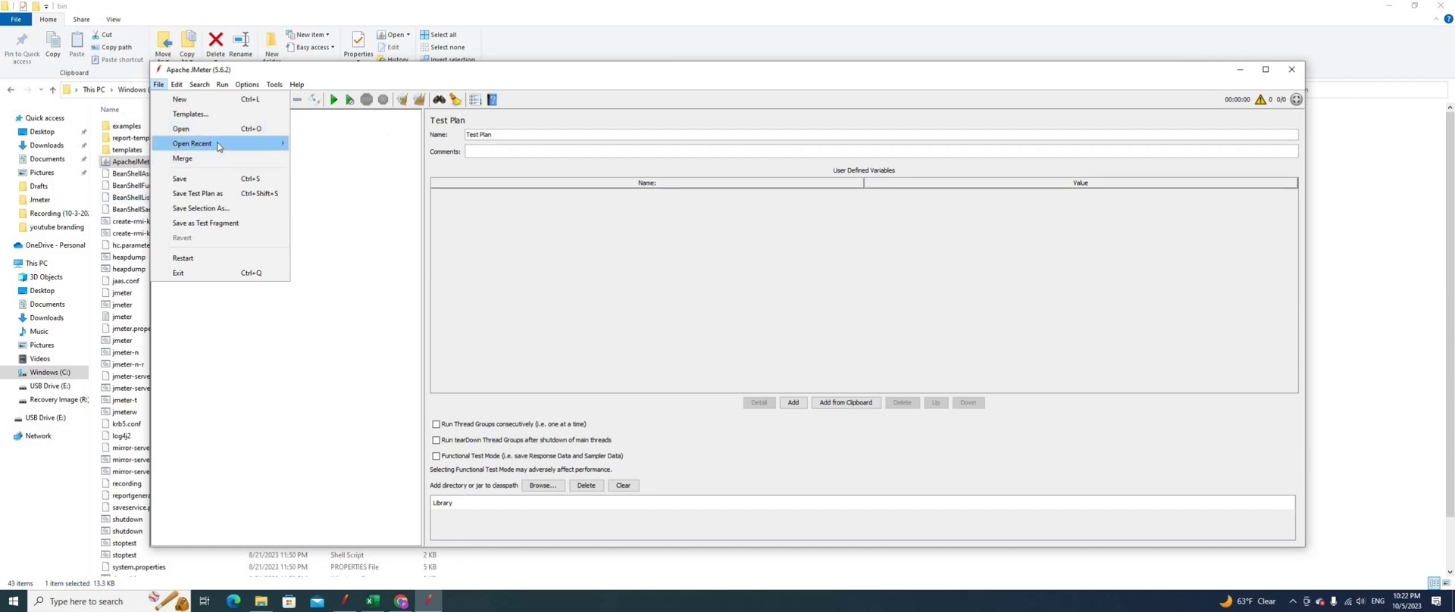
{"action": "mouse_move", "coordinate": [234, 148]}
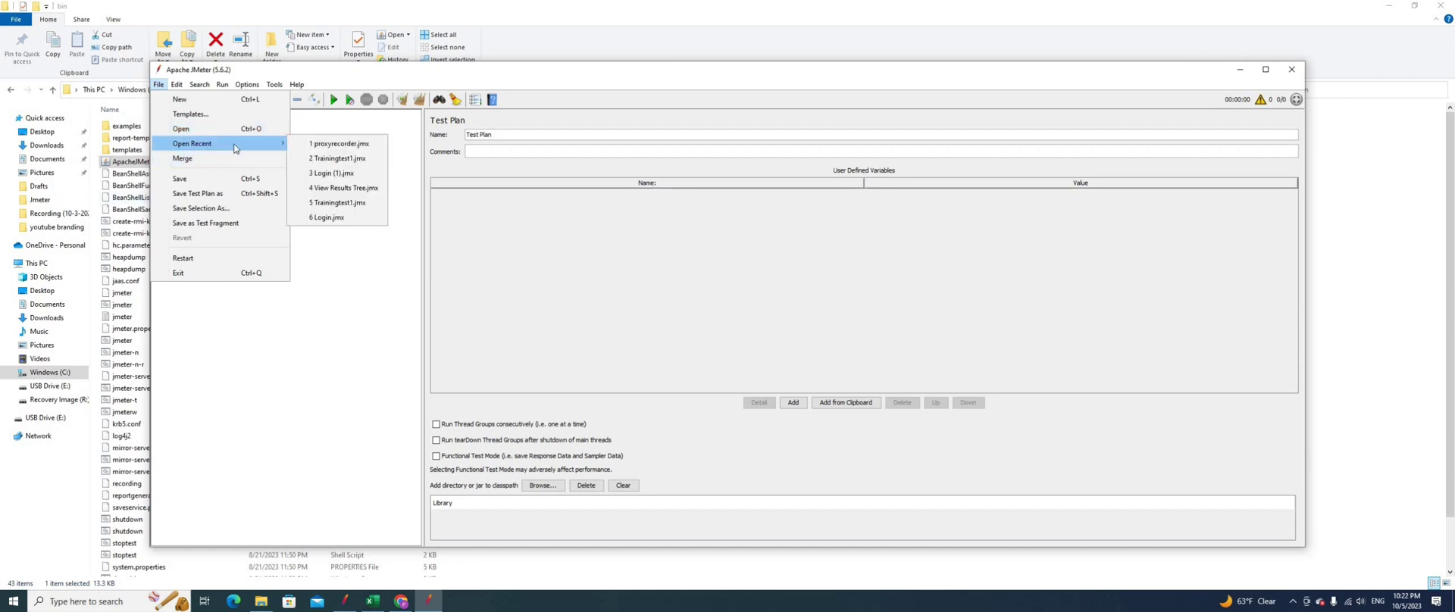
{"action": "left_click", "coordinate": [194, 129]}
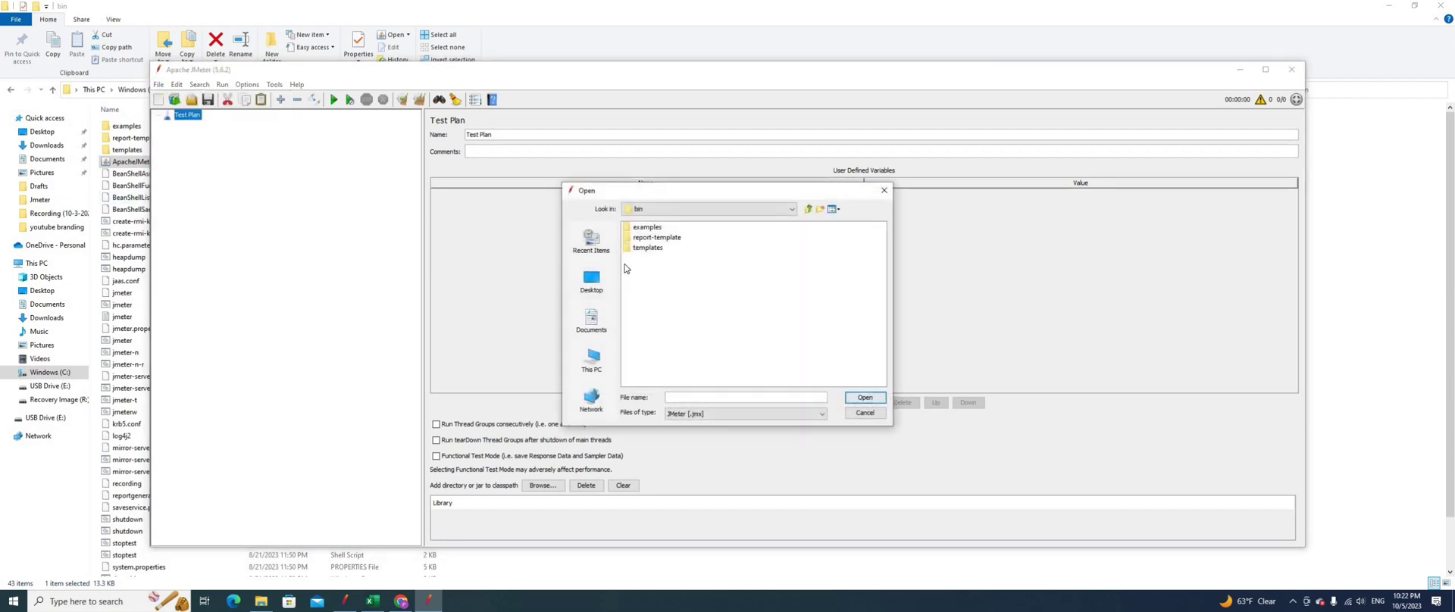
{"action": "left_click", "coordinate": [595, 371]}
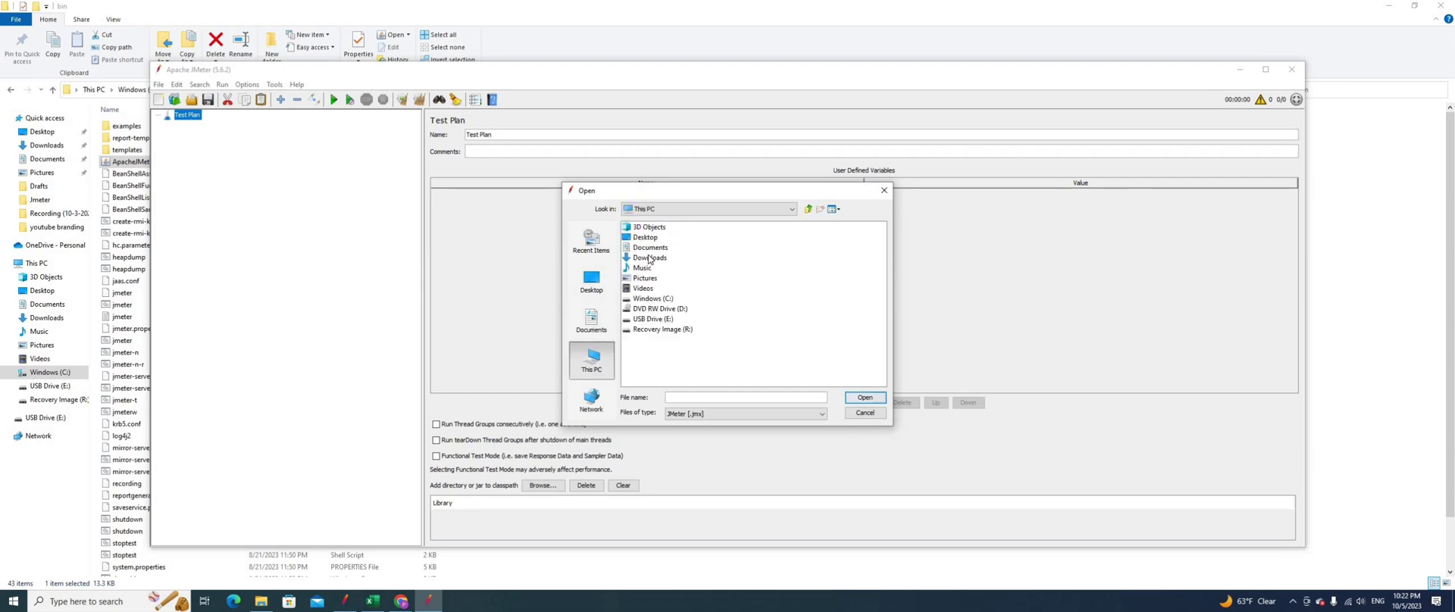
{"action": "left_click", "coordinate": [649, 260]}
{"action": "double_click", "coordinate": [650, 259]}
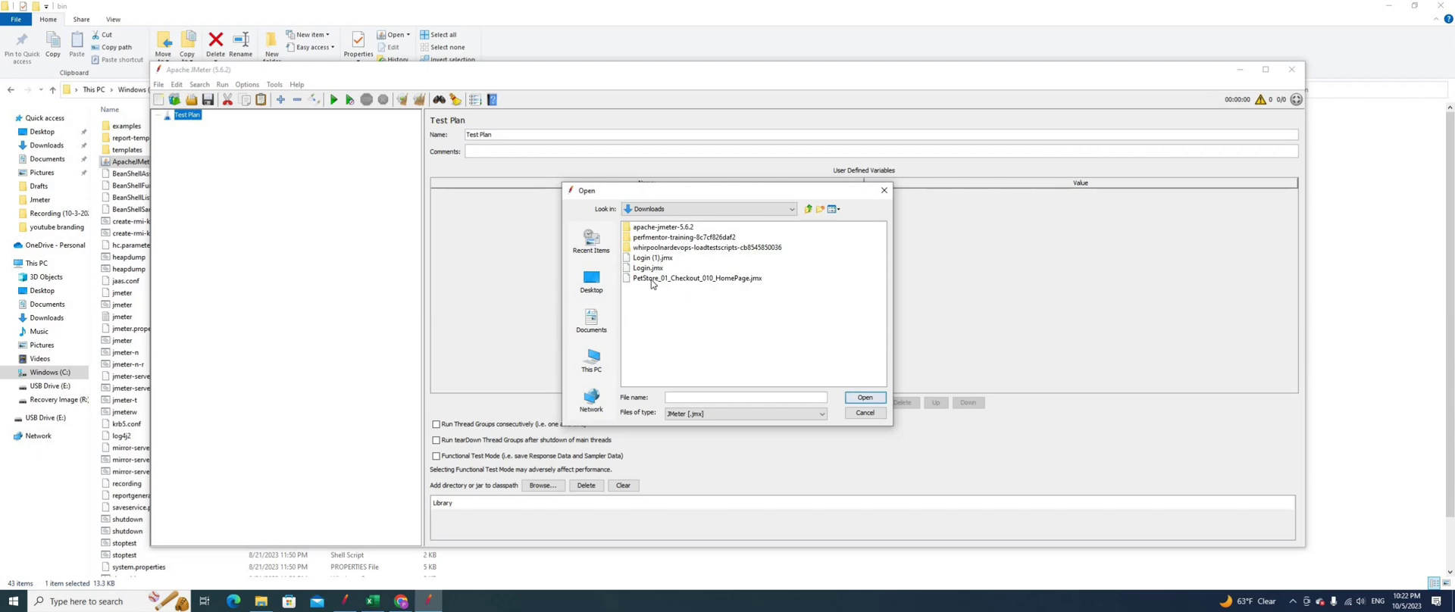
{"action": "left_click", "coordinate": [656, 279]}
{"action": "left_click", "coordinate": [865, 398]}
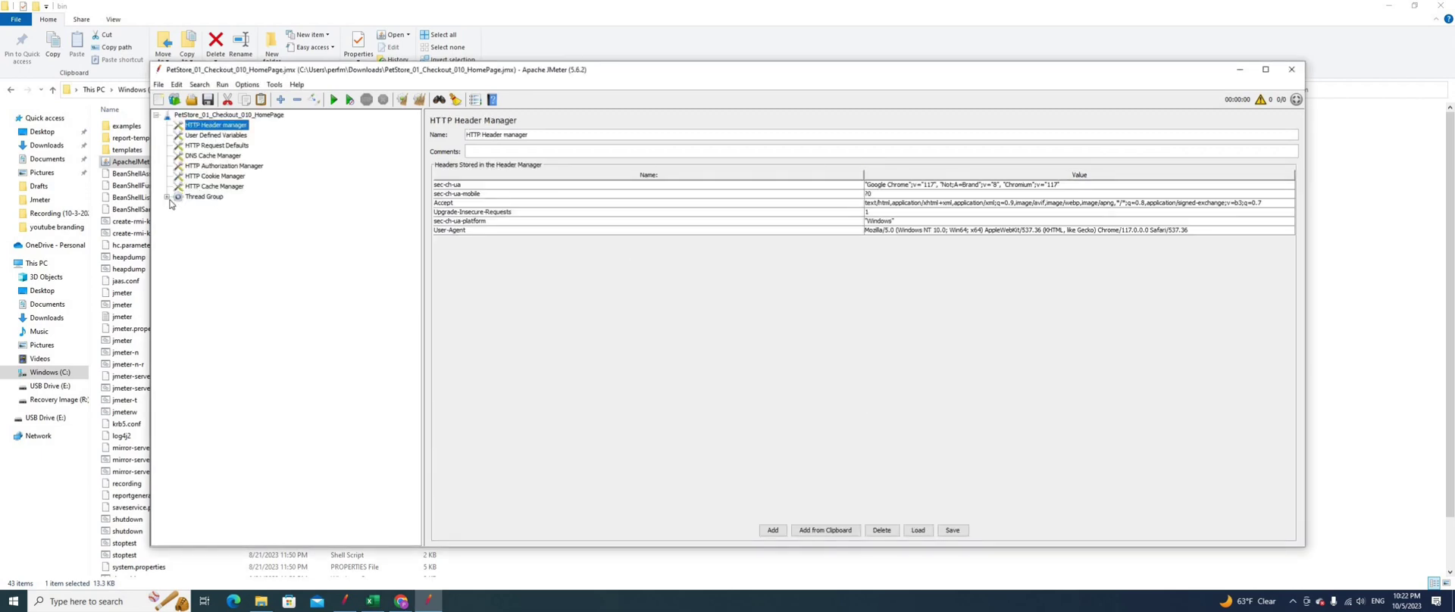
Step: Examine the transaction controllers in the Thread Group, checking the requests recorded under Test, 020_ClickLogin and 030_SubmitLogin
{"action": "left_click", "coordinate": [168, 198]}
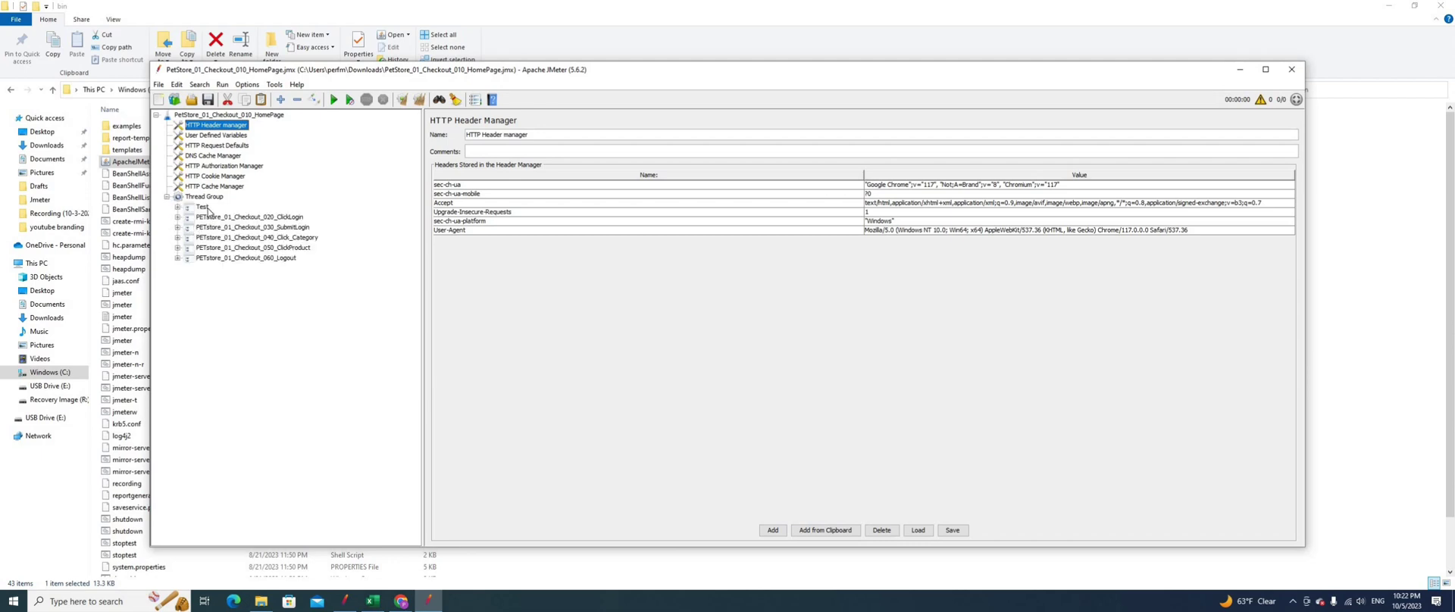
{"action": "left_click", "coordinate": [203, 208]}
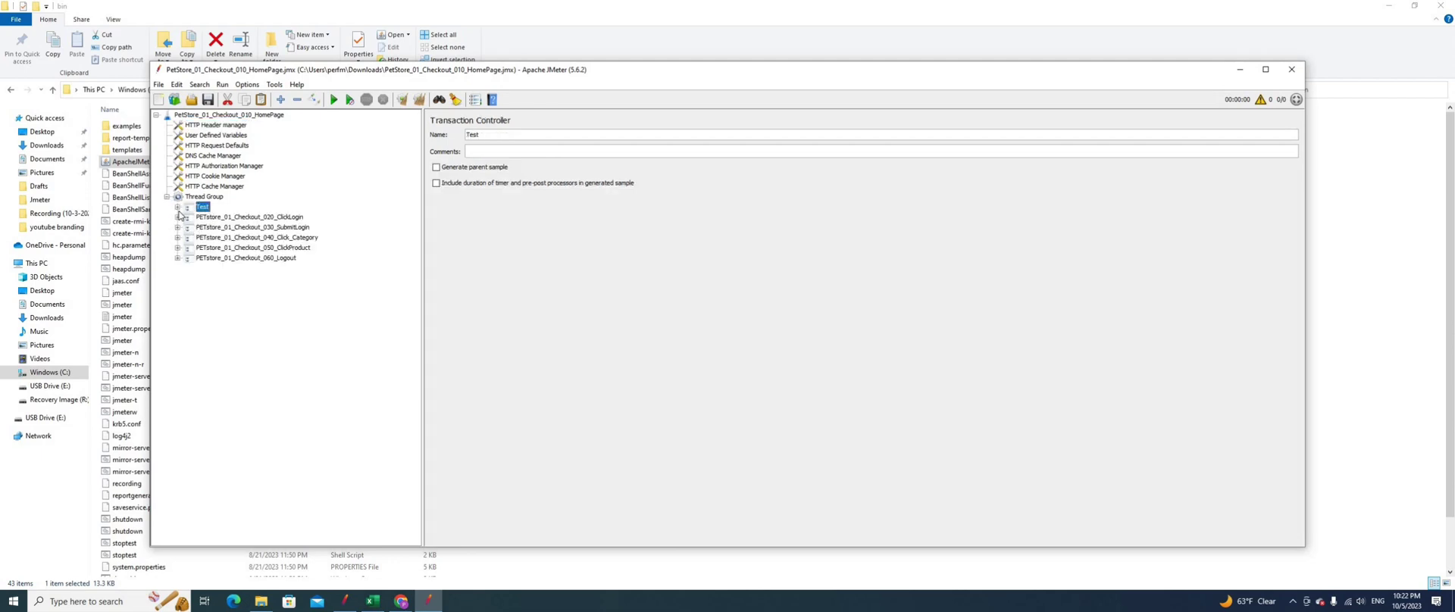
{"action": "left_click", "coordinate": [178, 208]}
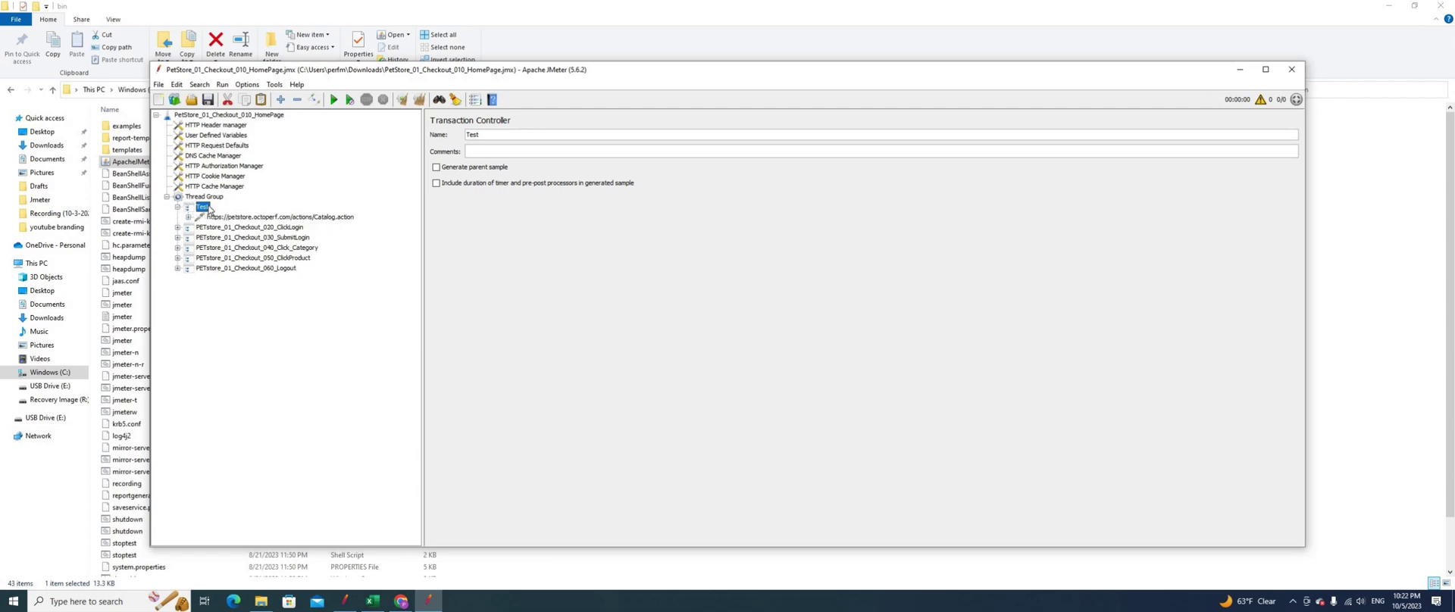
{"action": "left_click", "coordinate": [178, 228]}
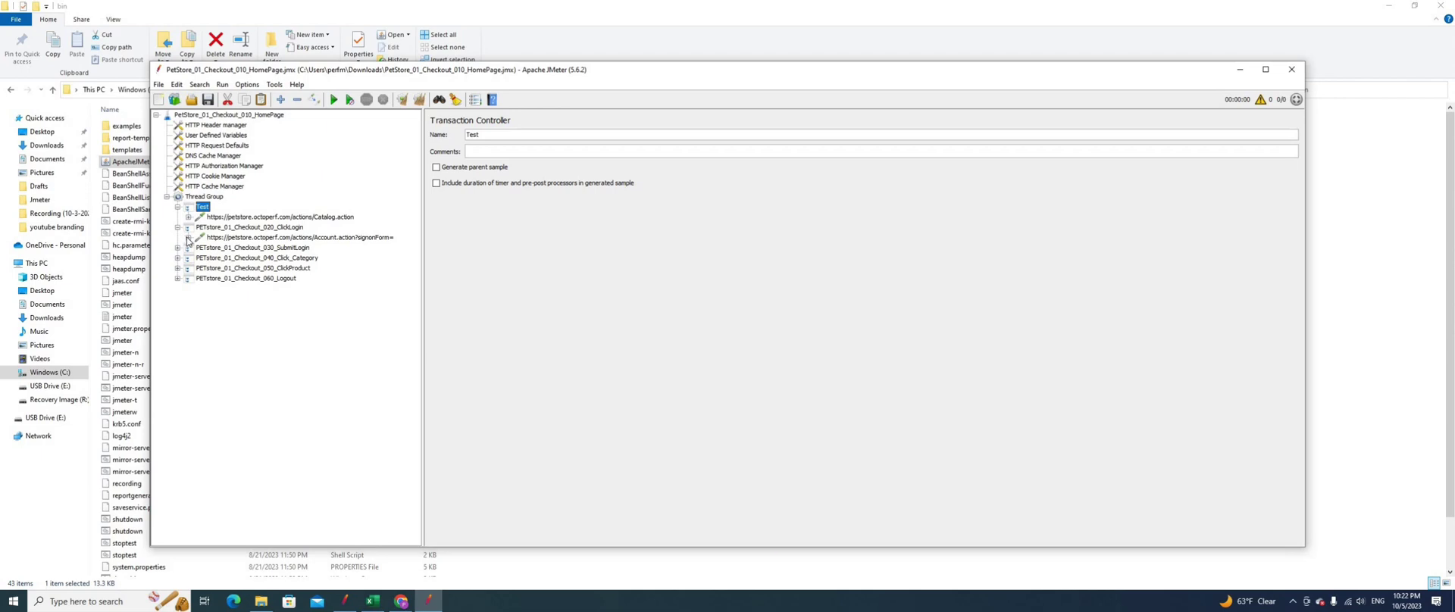
{"action": "left_click", "coordinate": [188, 238]}
{"action": "left_click", "coordinate": [188, 238]}
{"action": "left_click", "coordinate": [178, 248]}
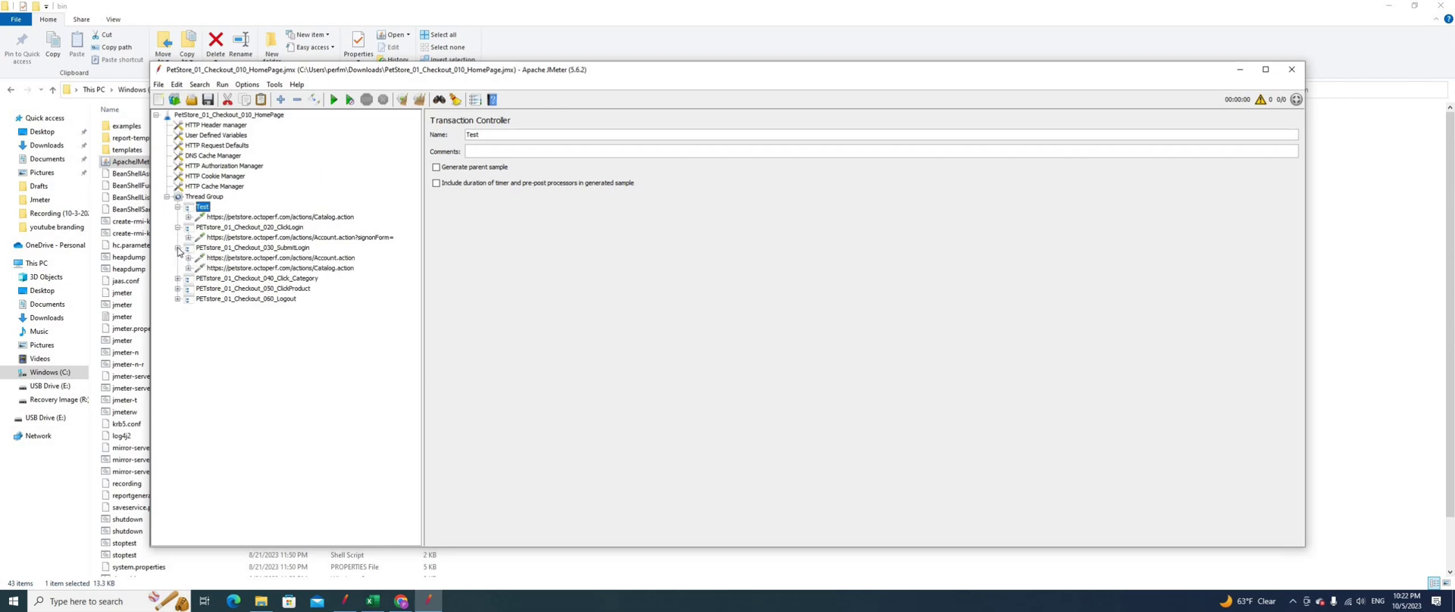
{"action": "left_click", "coordinate": [178, 249]}
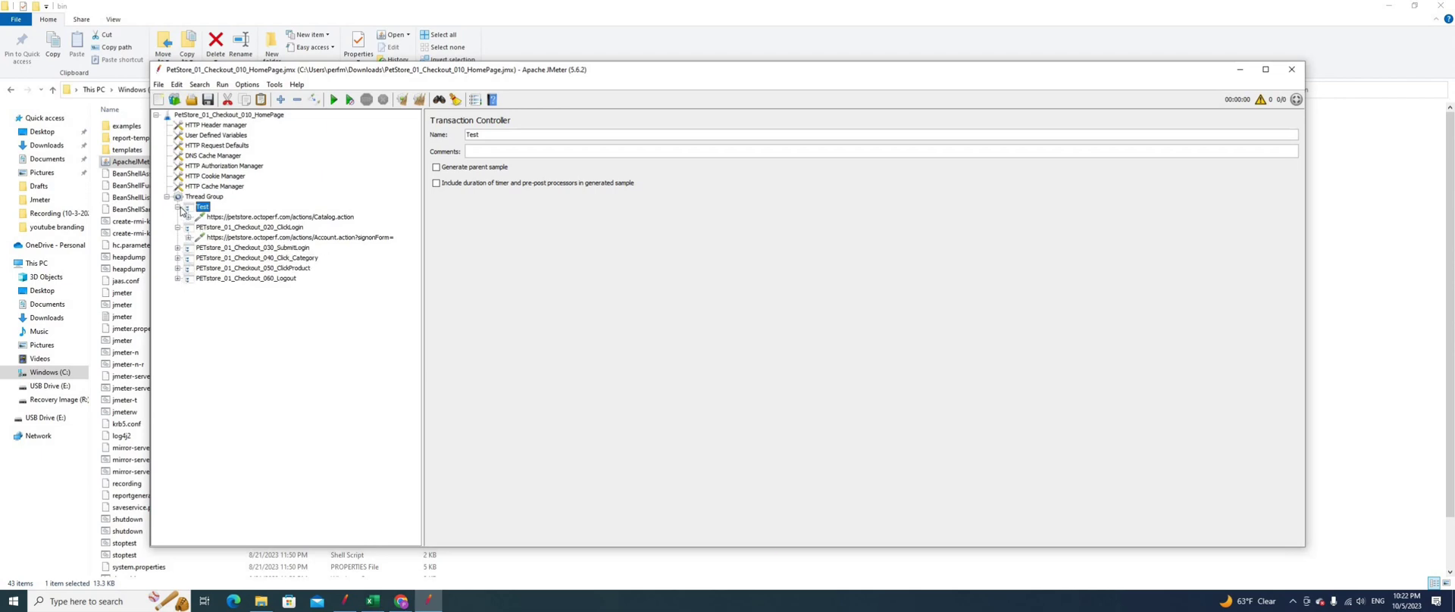
{"action": "left_click", "coordinate": [177, 207]}
{"action": "left_click", "coordinate": [178, 216]}
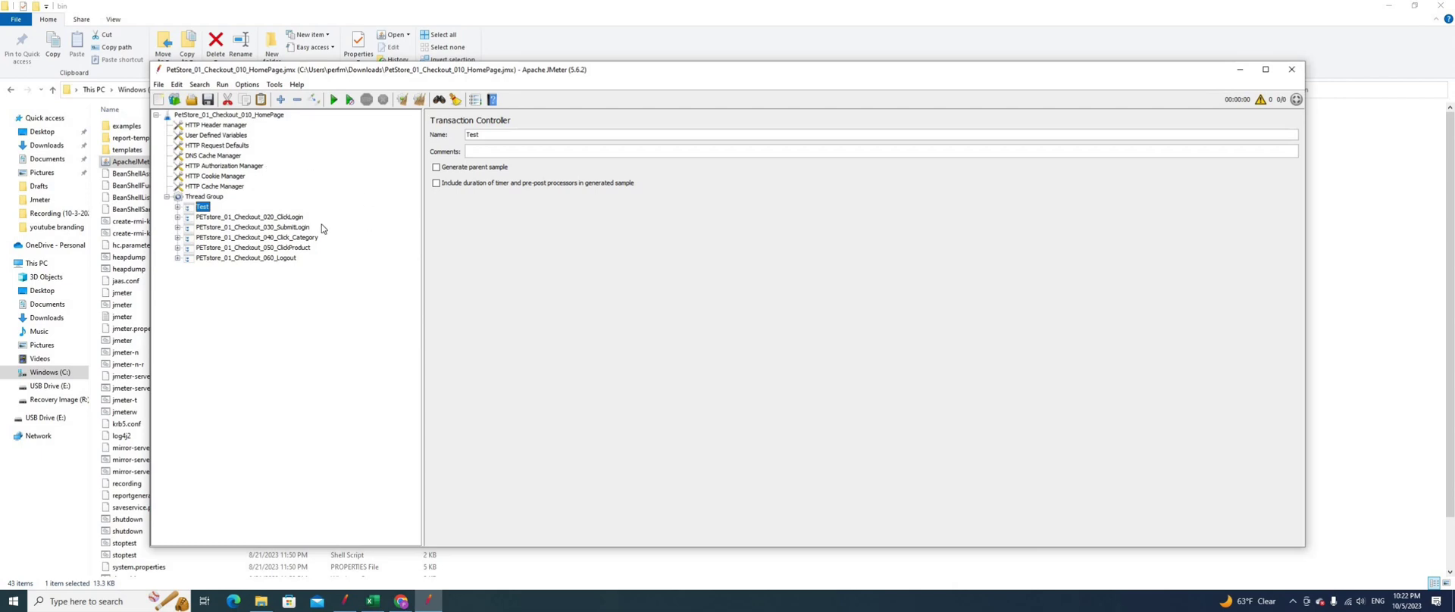
Step: Inspect the signonForm request under 020_ClickLogin and the __fp parameter of the Account.action POST under 030_SubmitLogin
{"action": "left_click", "coordinate": [177, 217]}
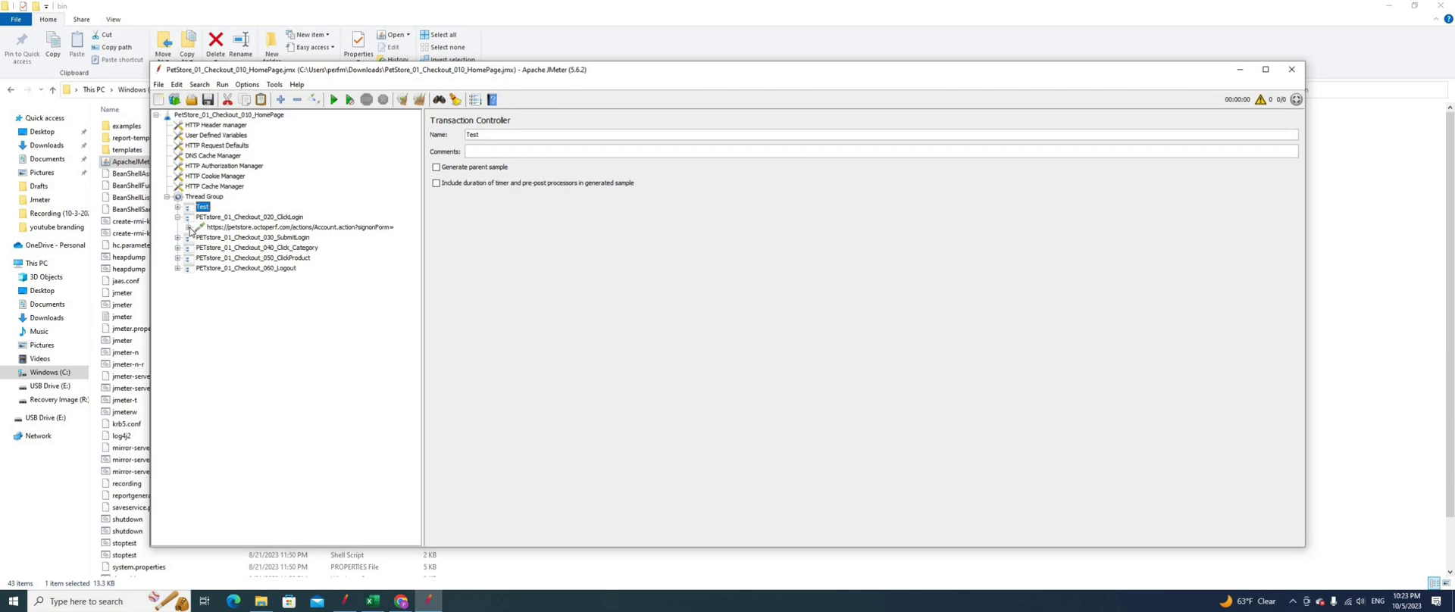
{"action": "left_click", "coordinate": [189, 228]}
{"action": "left_click", "coordinate": [251, 228]}
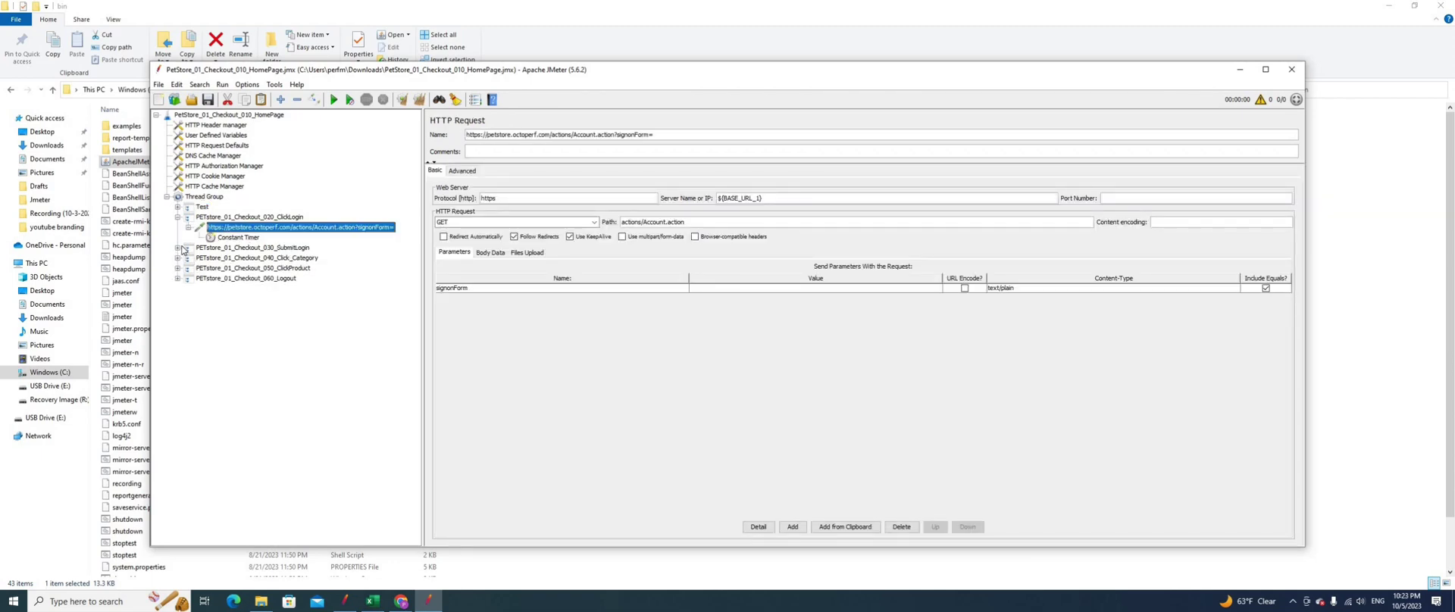
{"action": "left_click", "coordinate": [177, 248]}
{"action": "left_click", "coordinate": [211, 258]}
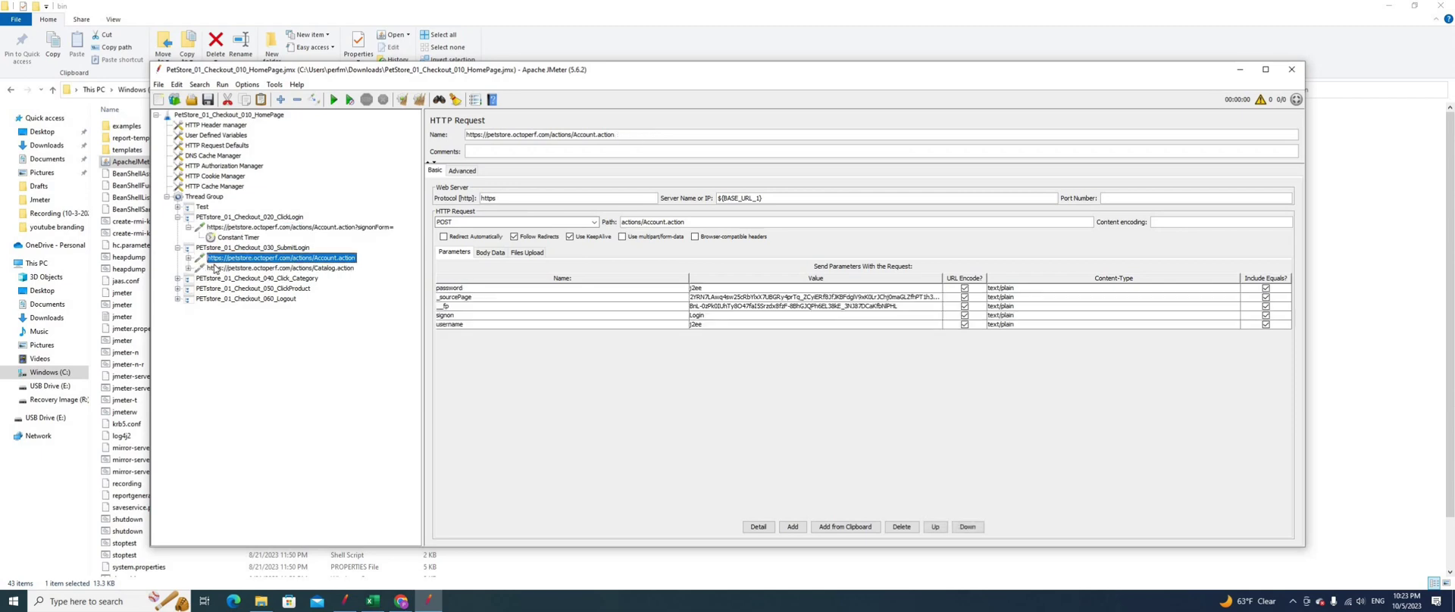
{"action": "double_click", "coordinate": [819, 306]}
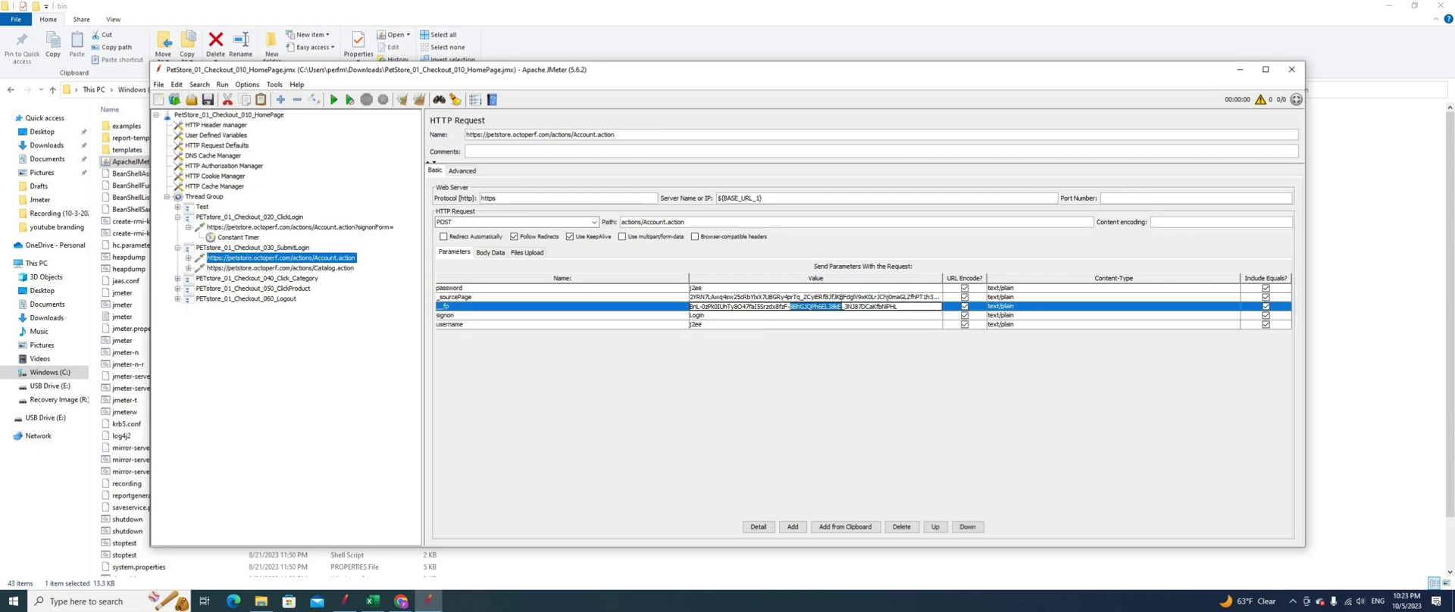
{"action": "left_click_drag", "start_coordinate": [908, 305], "coordinate": [666, 302]}
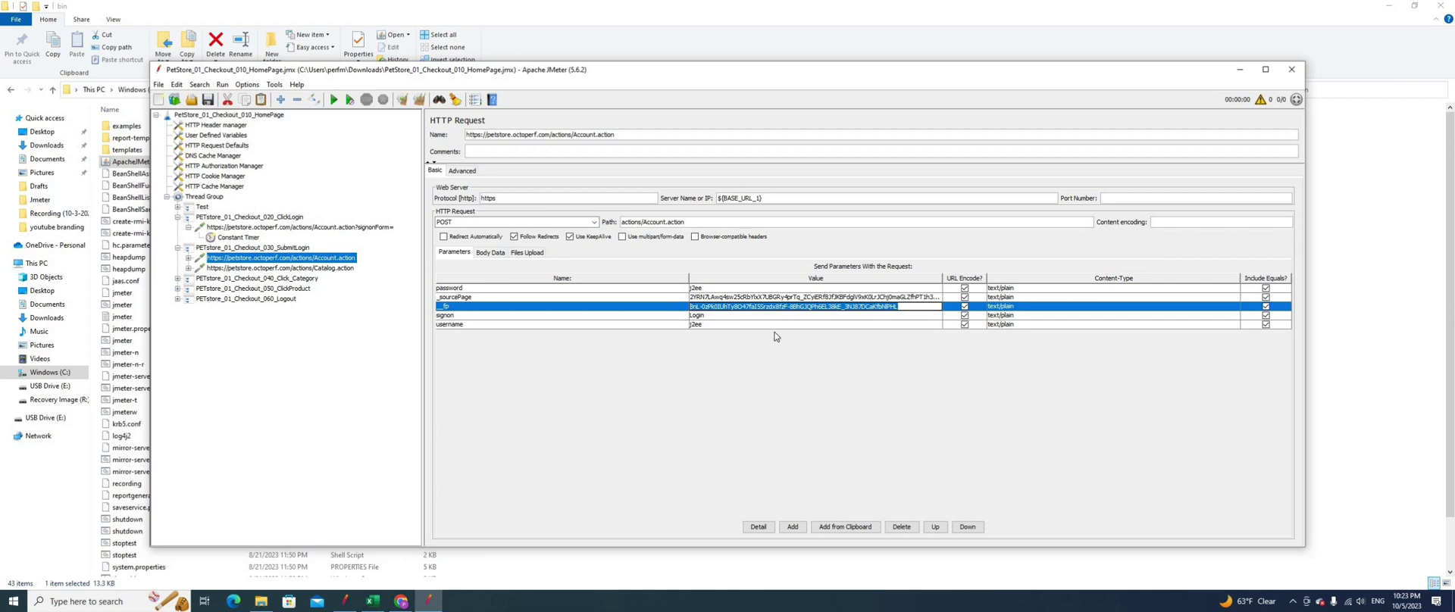
Step: Compare the request settings under 020_ClickLogin and 030_SubmitLogin, and check the CATS category request under 040_Click_Category
{"action": "left_click", "coordinate": [243, 229]}
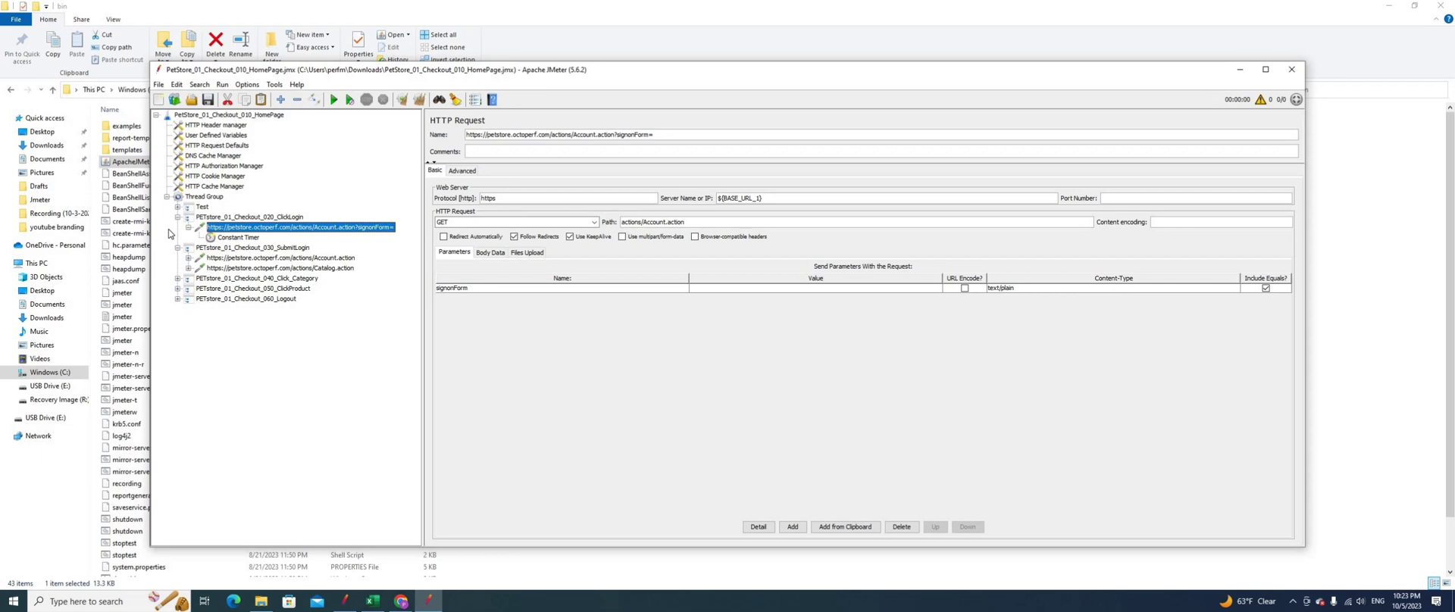
{"action": "left_click", "coordinate": [253, 269]}
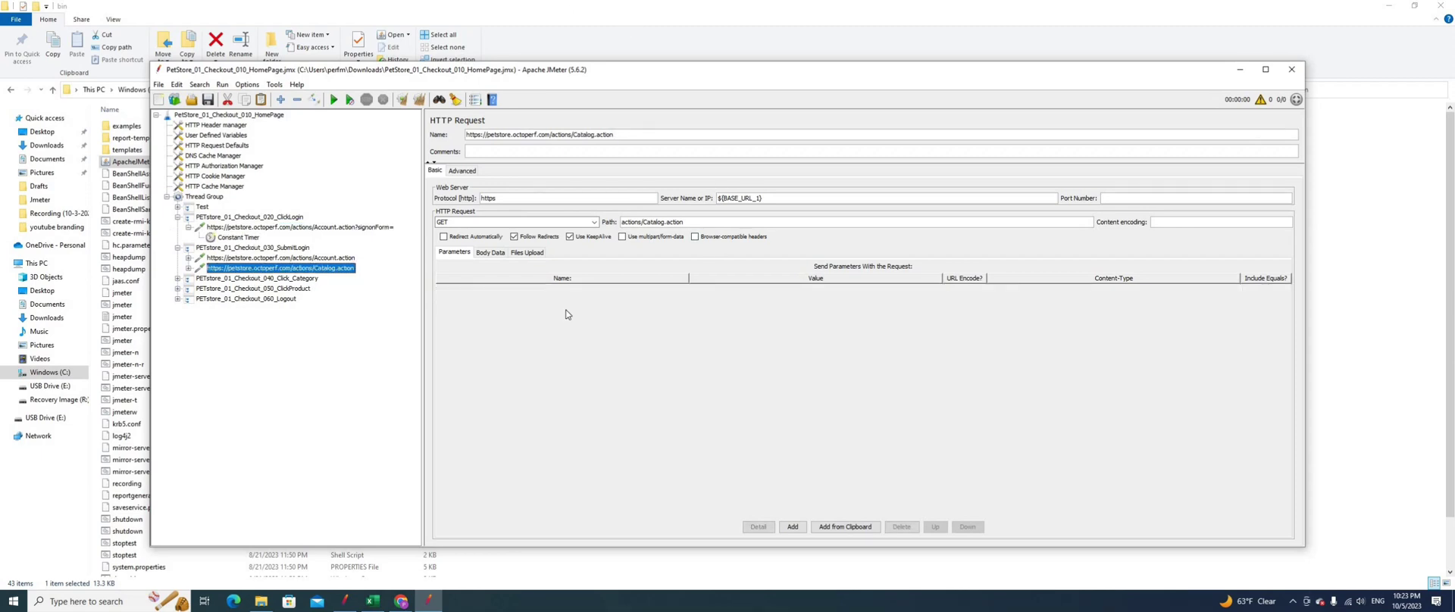
{"action": "left_click", "coordinate": [322, 260]}
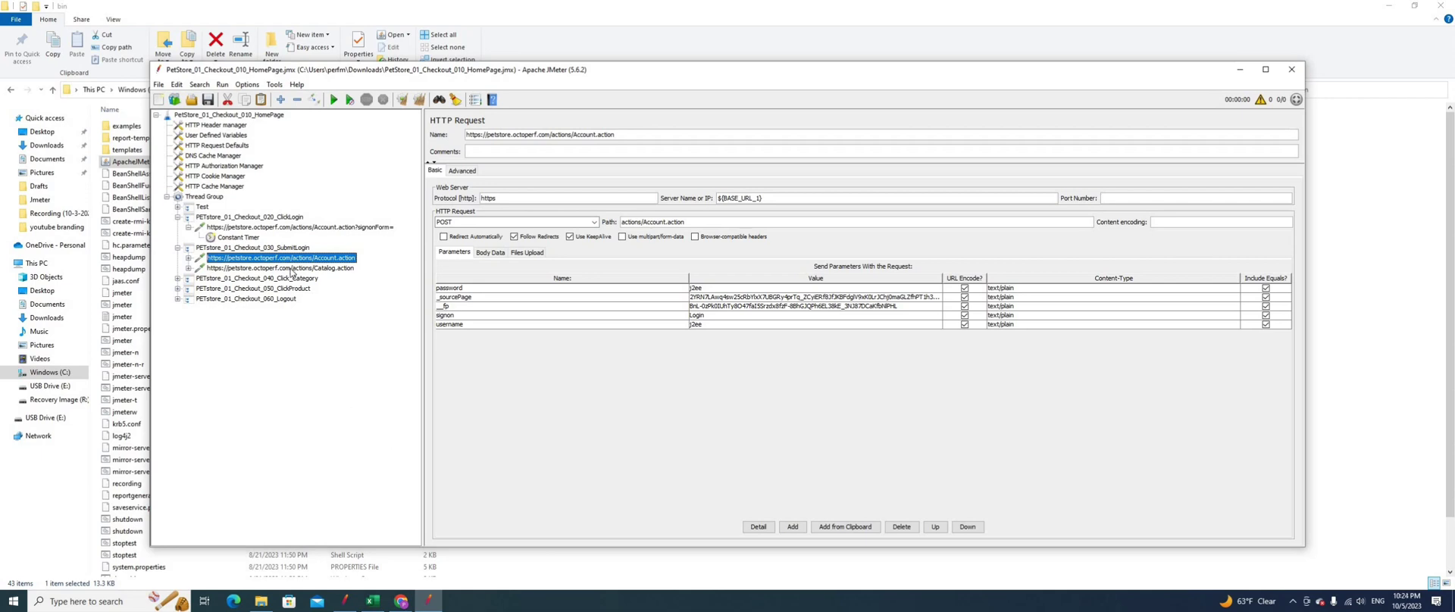
{"action": "left_click", "coordinate": [278, 228]}
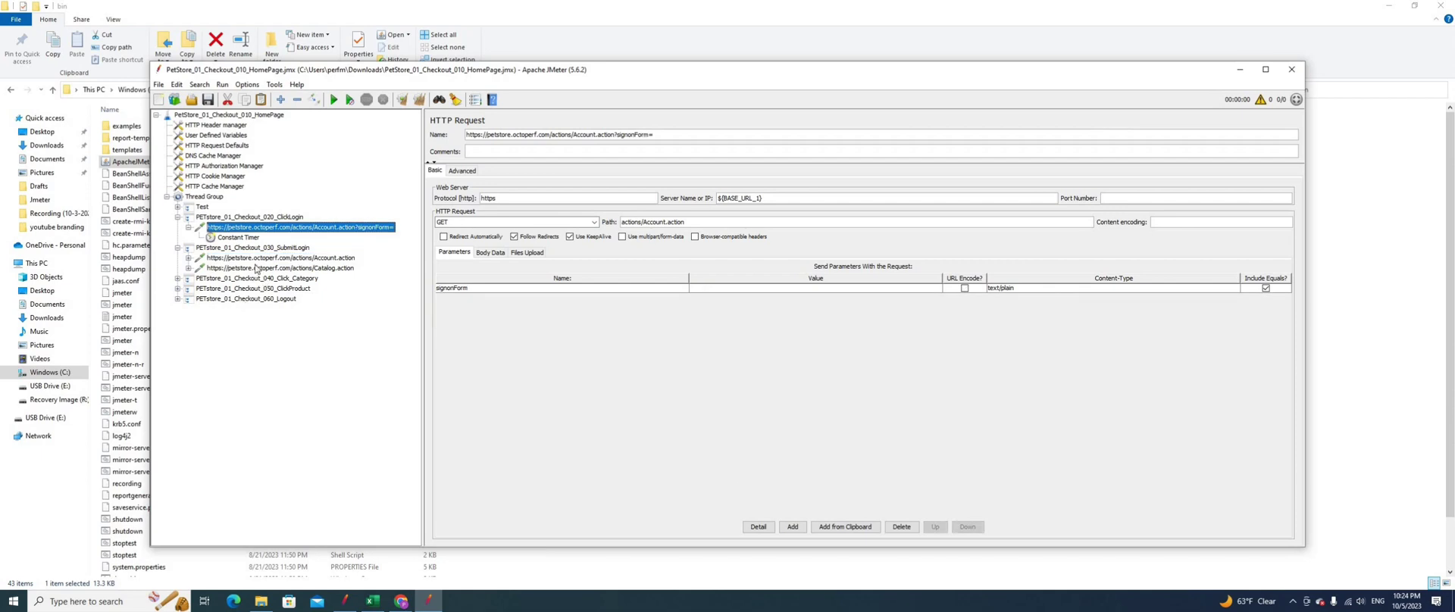
{"action": "left_click", "coordinate": [258, 259]}
{"action": "left_click", "coordinate": [256, 270]}
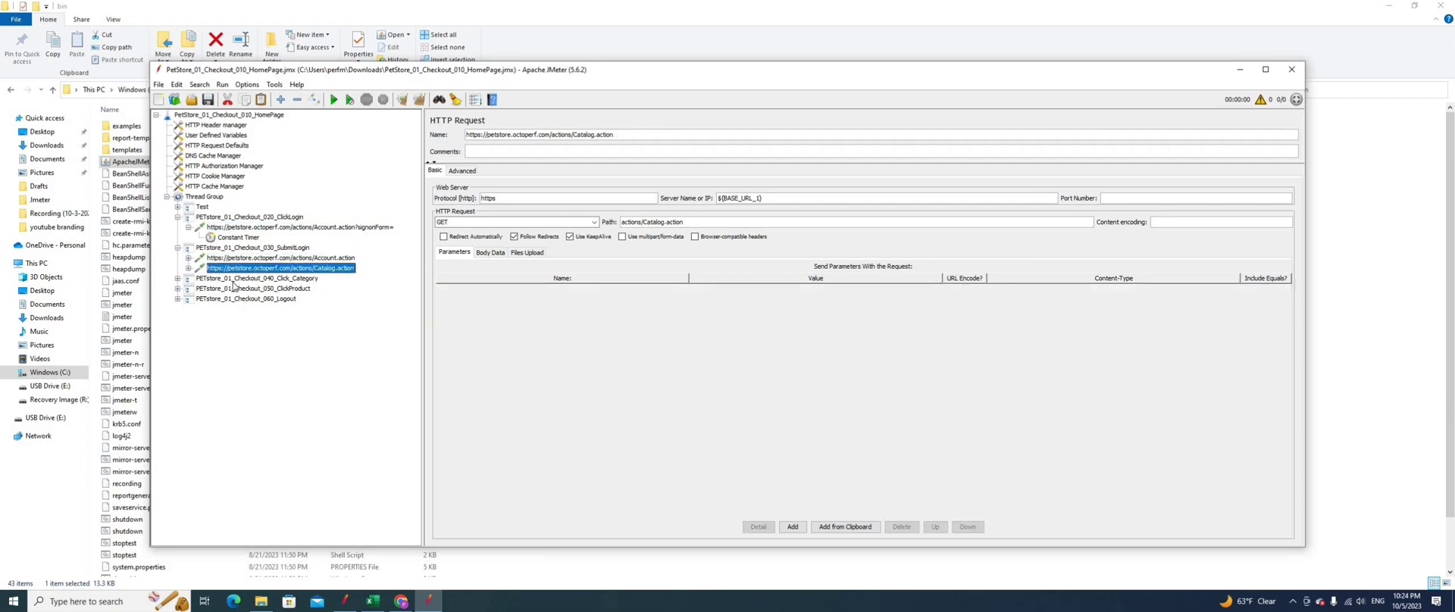
{"action": "left_click", "coordinate": [178, 279]}
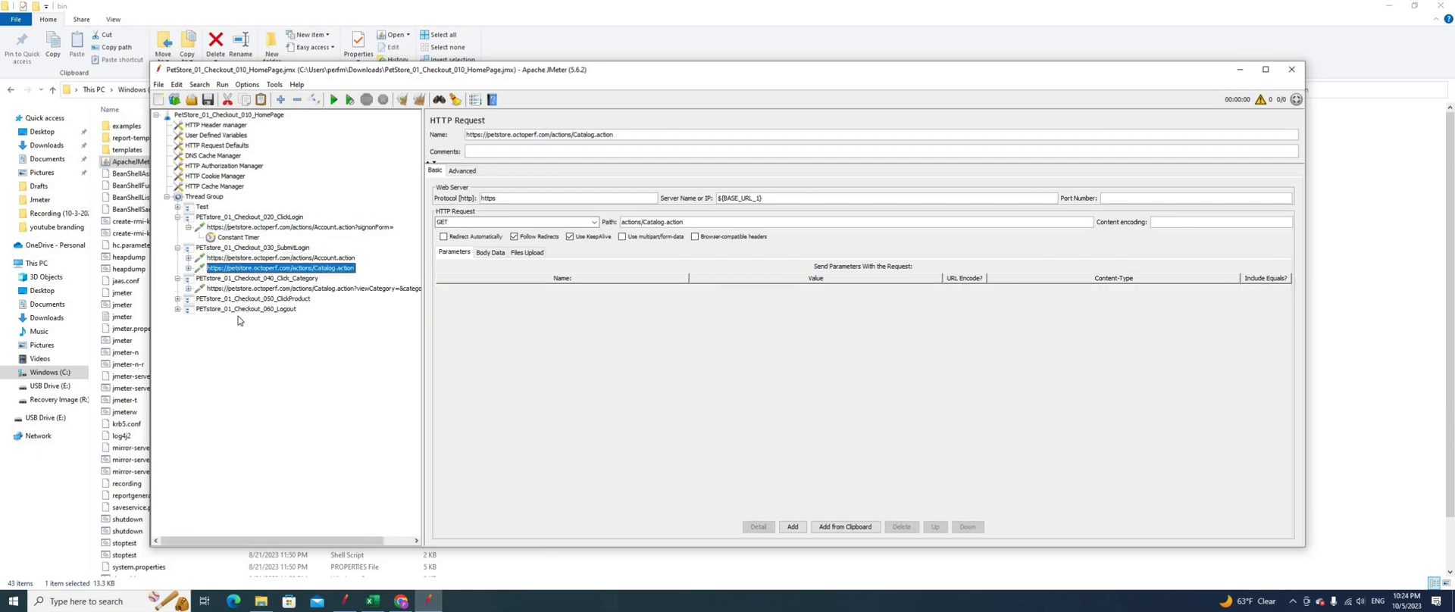
{"action": "left_click", "coordinate": [247, 288]}
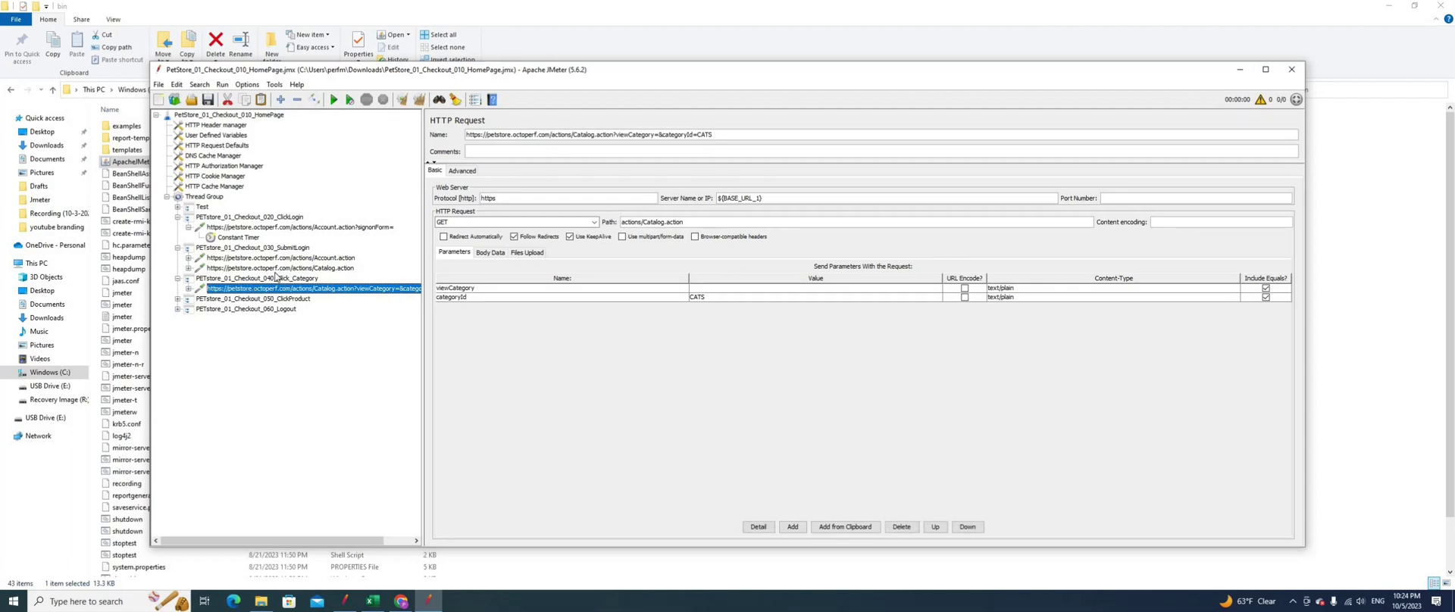
Step: Switch to the JMeter window with proxyrecorder.jmx and inspect its recorded 020_ClickLogin requests and first 030_SubmitLogin request for comparison
{"action": "left_click", "coordinate": [344, 602]}
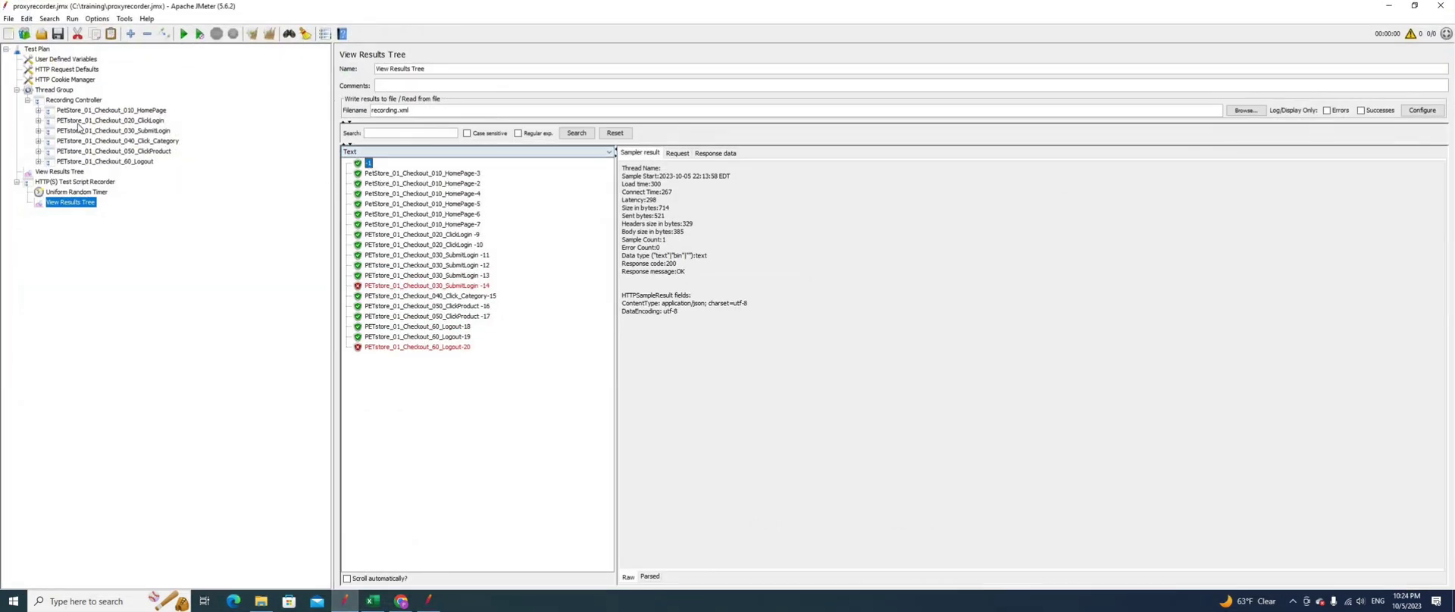
{"action": "left_click", "coordinate": [38, 119]}
{"action": "left_click", "coordinate": [95, 130]}
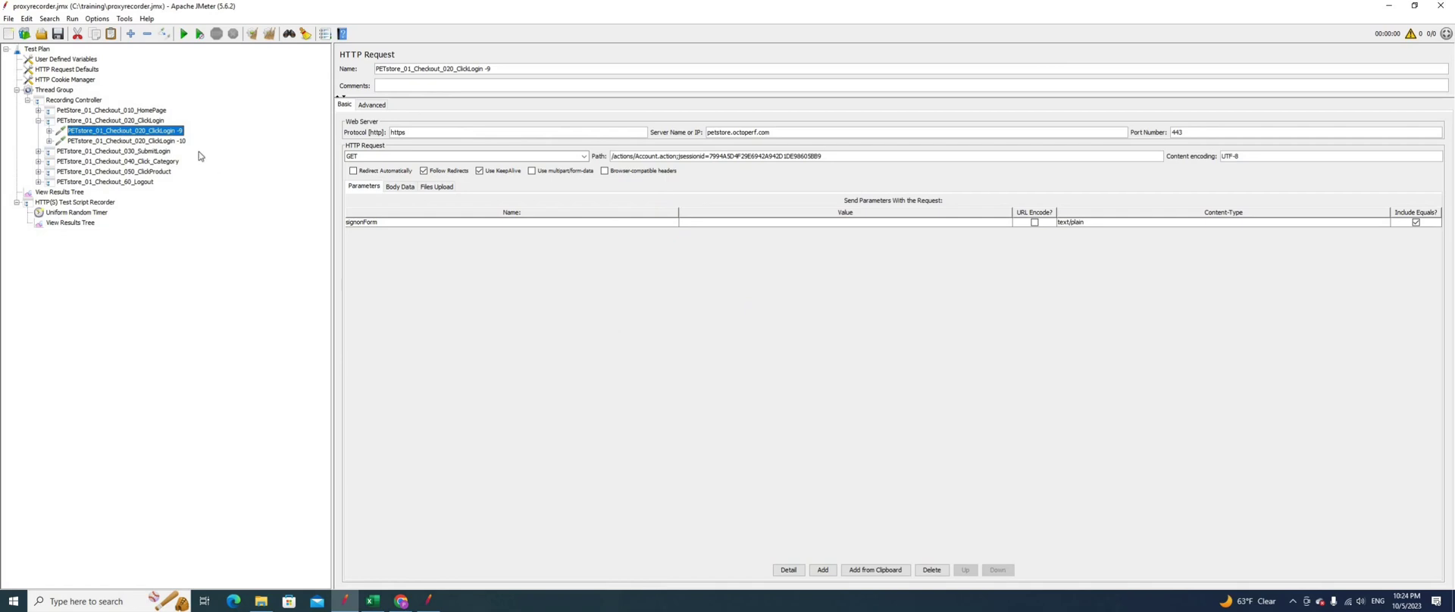
{"action": "left_click", "coordinate": [150, 142]}
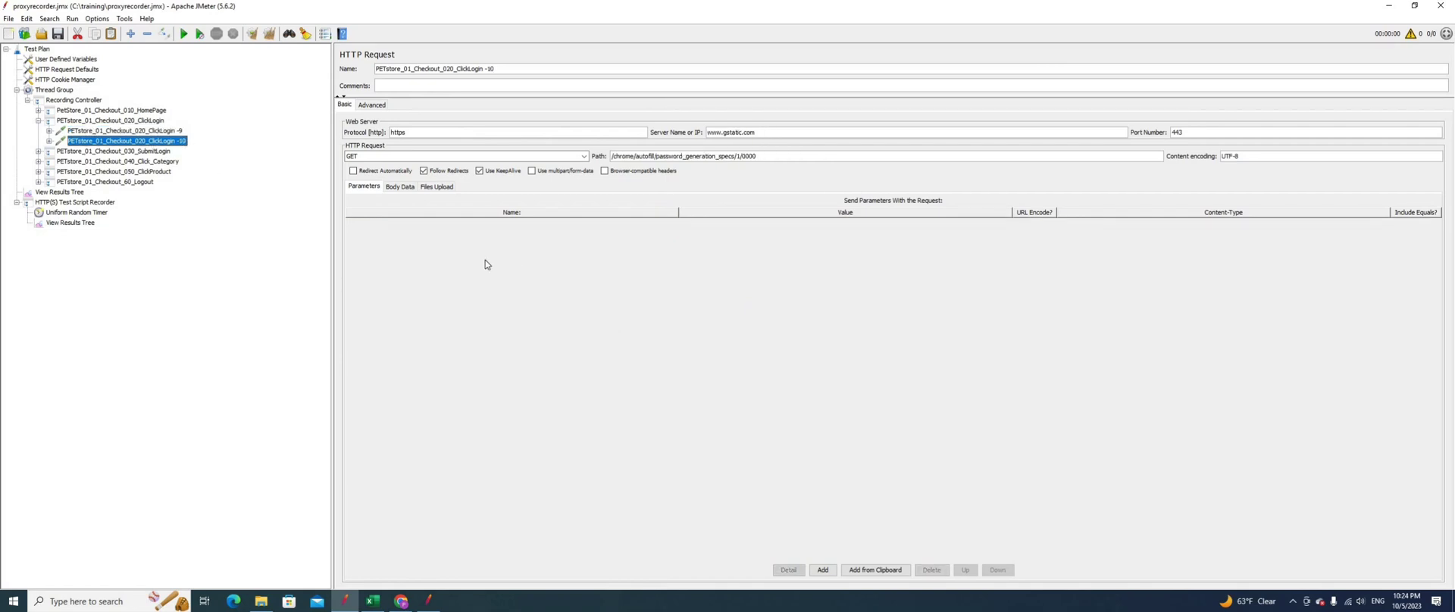
{"action": "left_click", "coordinate": [49, 141]}
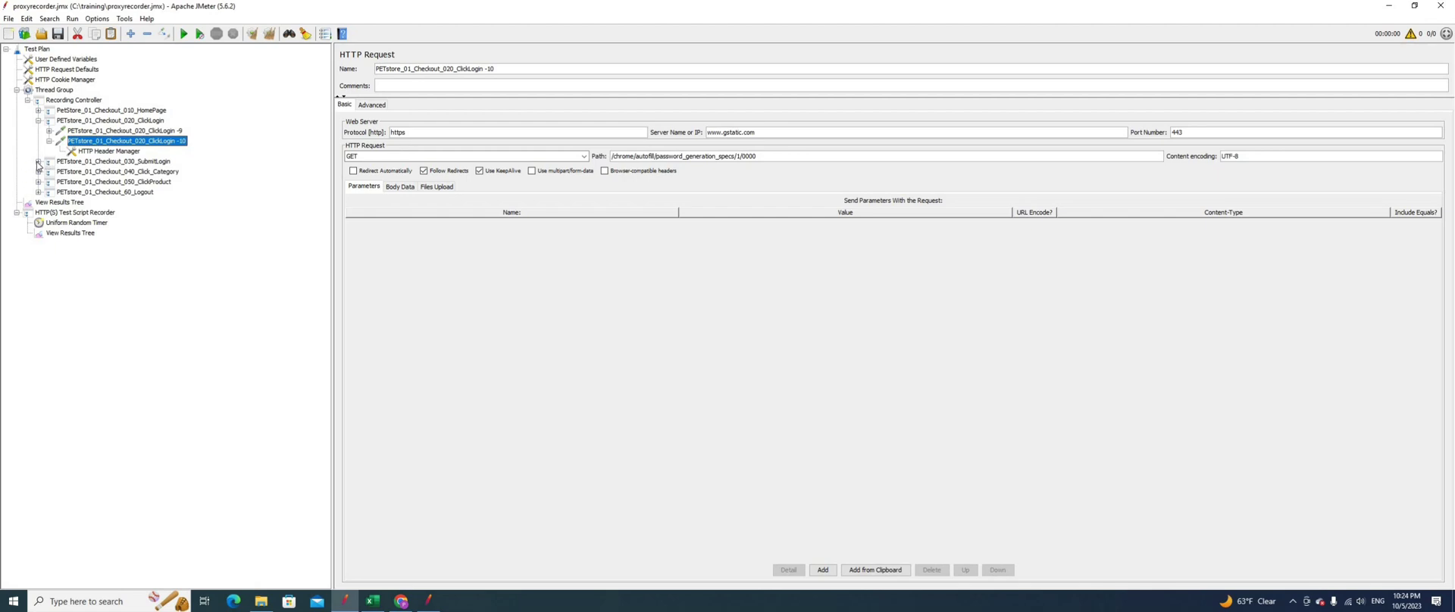
{"action": "left_click", "coordinate": [38, 162]}
{"action": "left_click", "coordinate": [69, 173]}
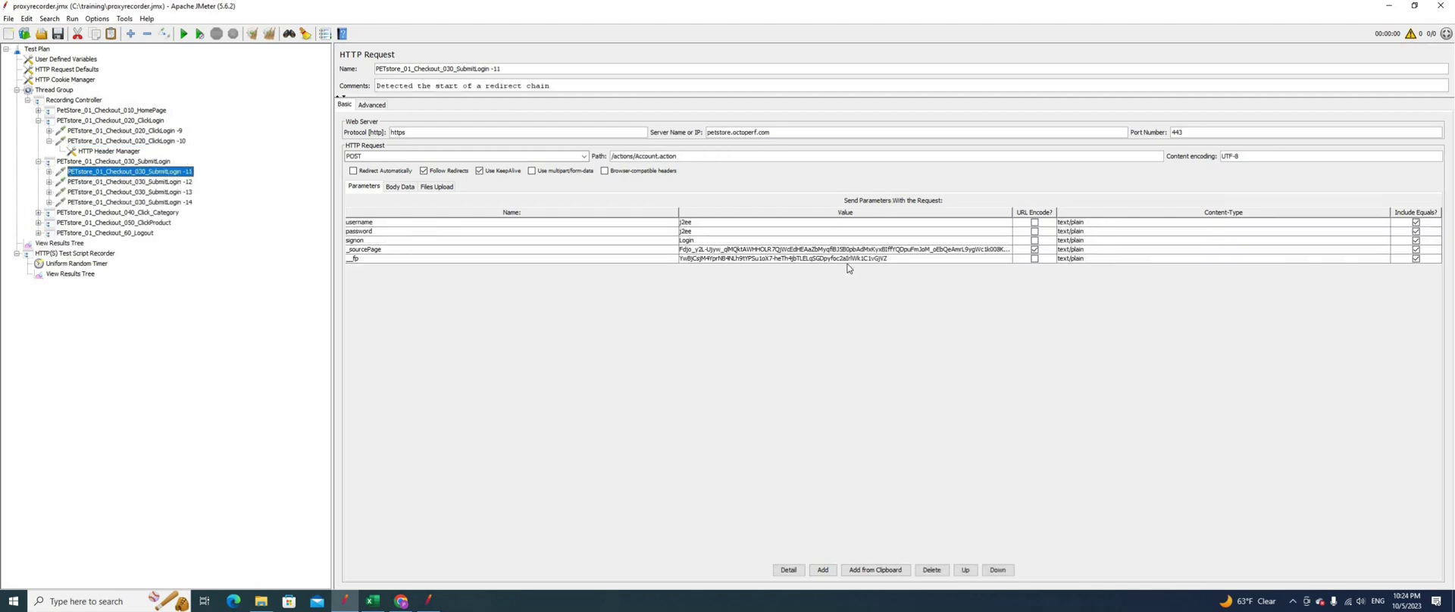
Step: Copy the complete value of the __fp parameter in the first 030_SubmitLogin request
{"action": "left_click", "coordinate": [904, 254]}
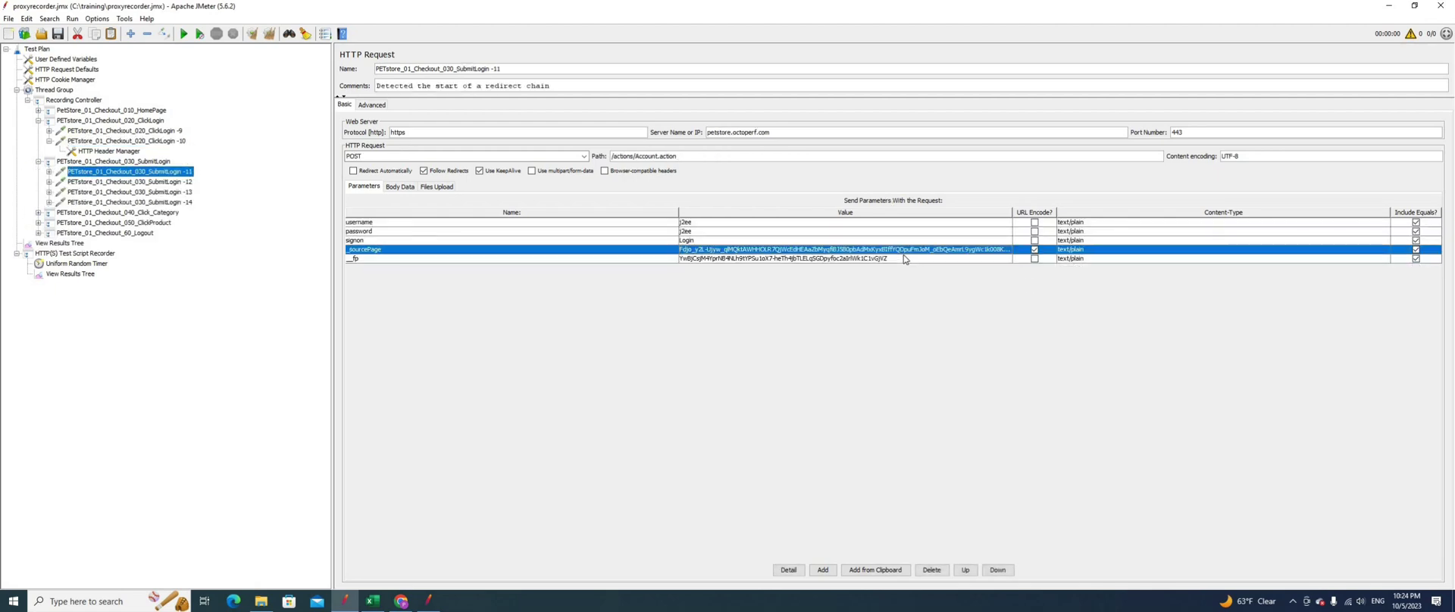
{"action": "double_click", "coordinate": [901, 259]}
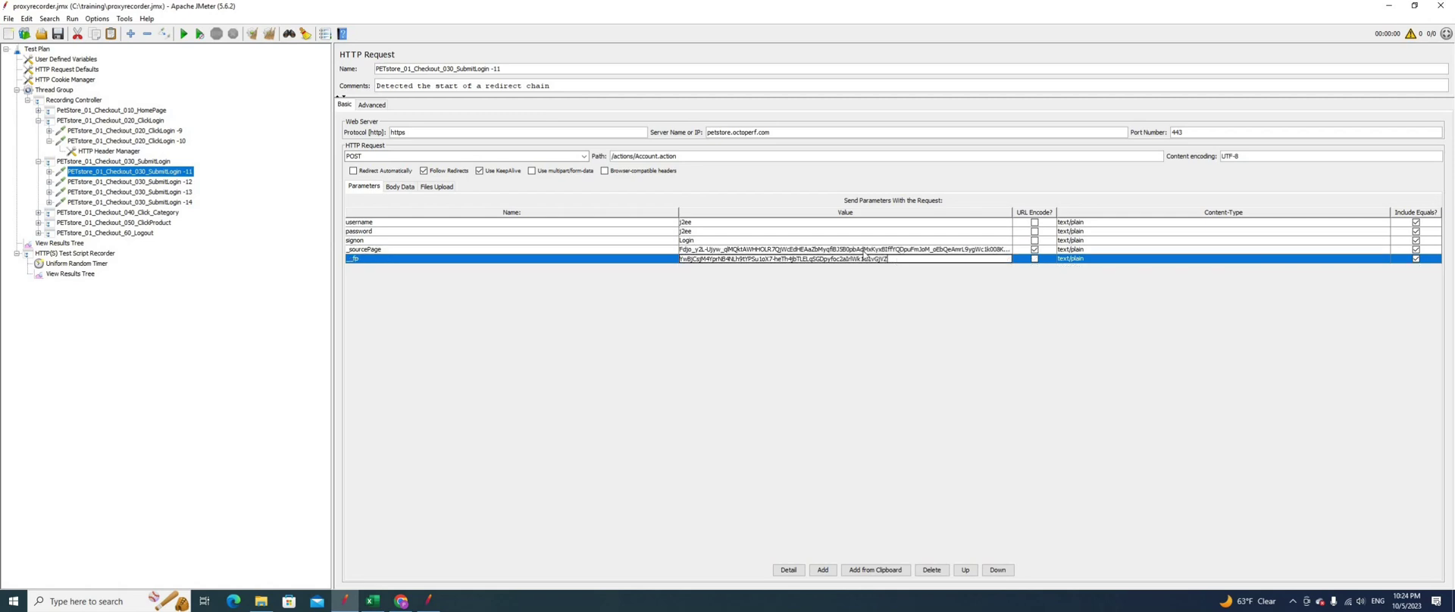
{"action": "key", "text": "Up"}
{"action": "double_click", "coordinate": [743, 260]}
{"action": "left_click_drag", "start_coordinate": [772, 260], "coordinate": [888, 260]}
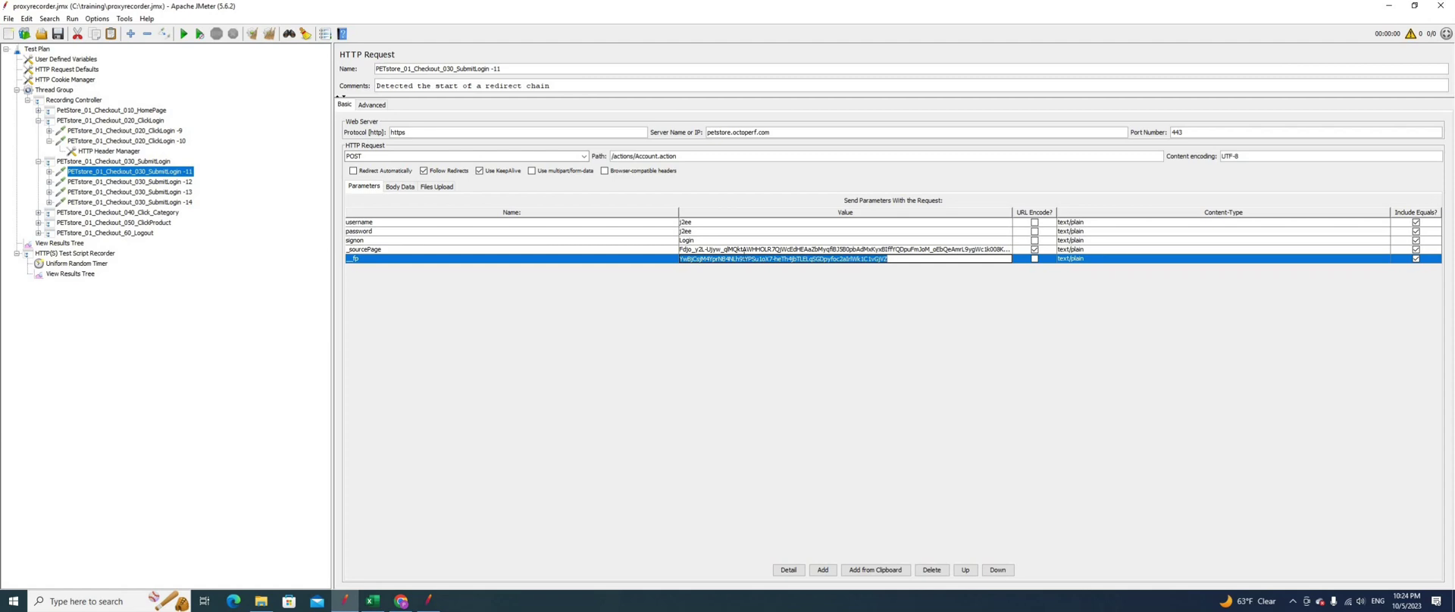
Step: Search the 010_HomePage-3 response body in the Test Script Recorder's View Results Tree for the copied __fp value
{"action": "left_click", "coordinate": [56, 273]}
{"action": "left_click", "coordinate": [383, 174]}
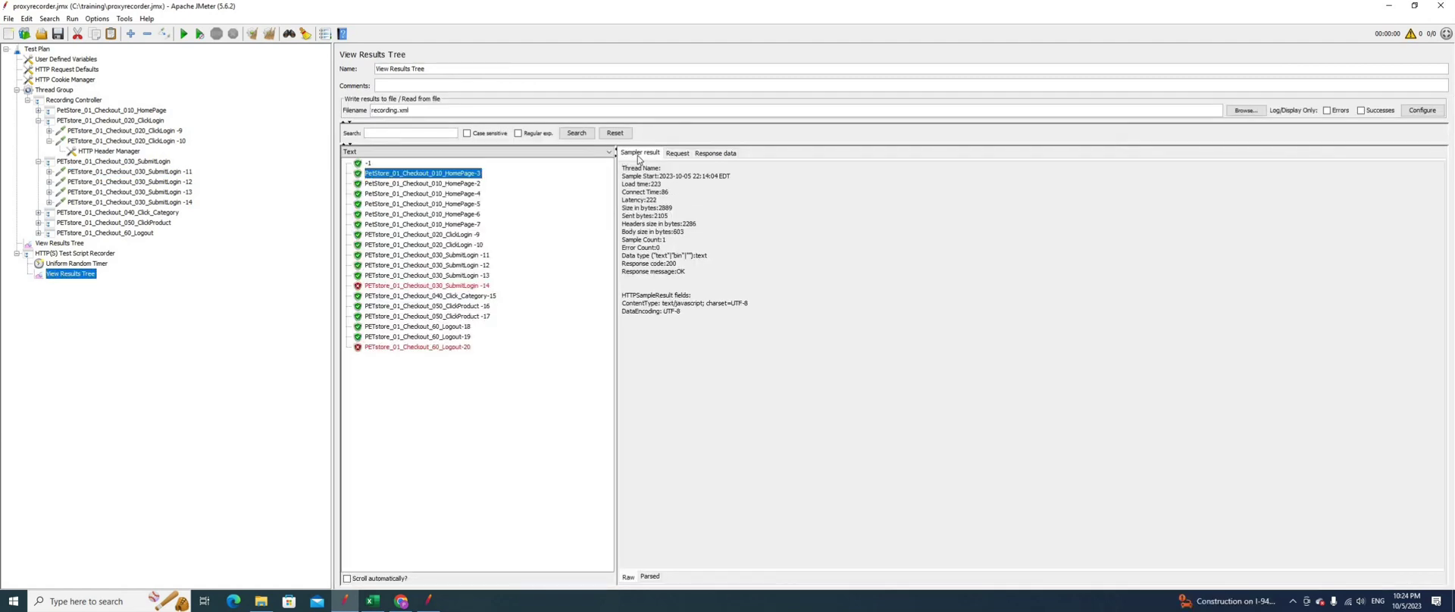
{"action": "left_click", "coordinate": [713, 154]}
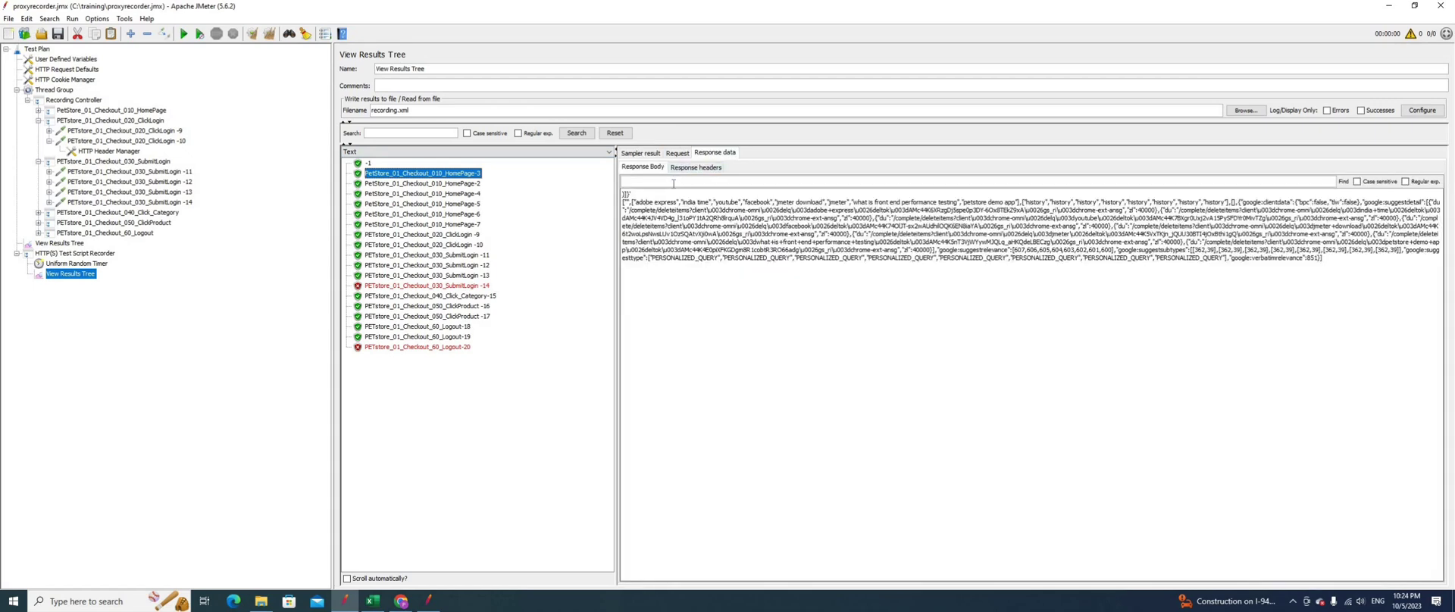
{"action": "key", "text": "ctrl+v"}
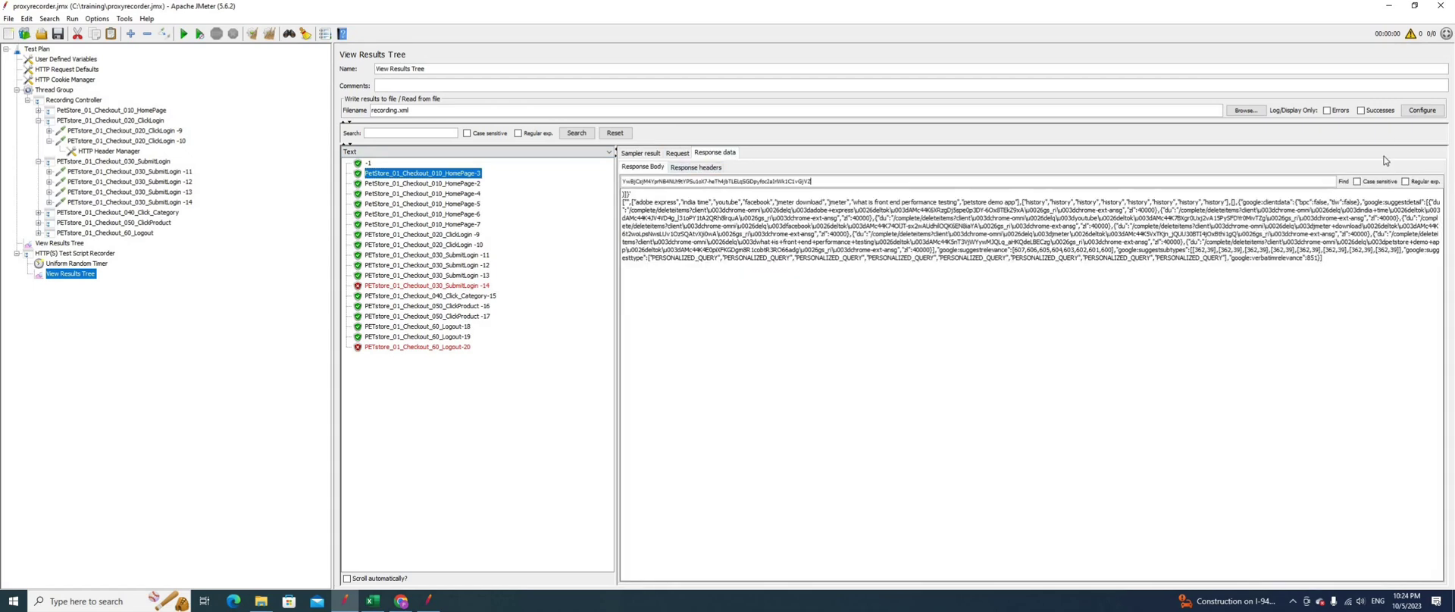
{"action": "left_click", "coordinate": [1344, 184]}
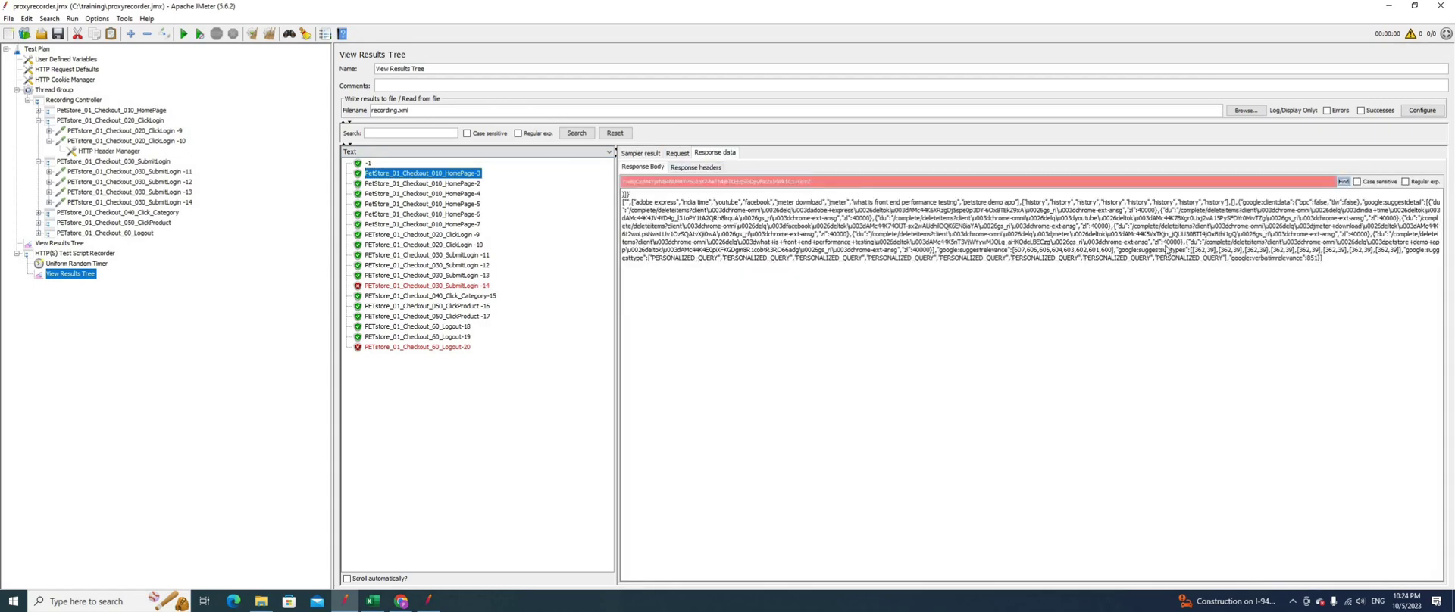
Step: Search the remaining 010_HomePage response bodies, from HomePage-2 through HomePage-7, for the same __fp value
{"action": "left_click", "coordinate": [383, 184]}
{"action": "left_click", "coordinate": [1344, 183]}
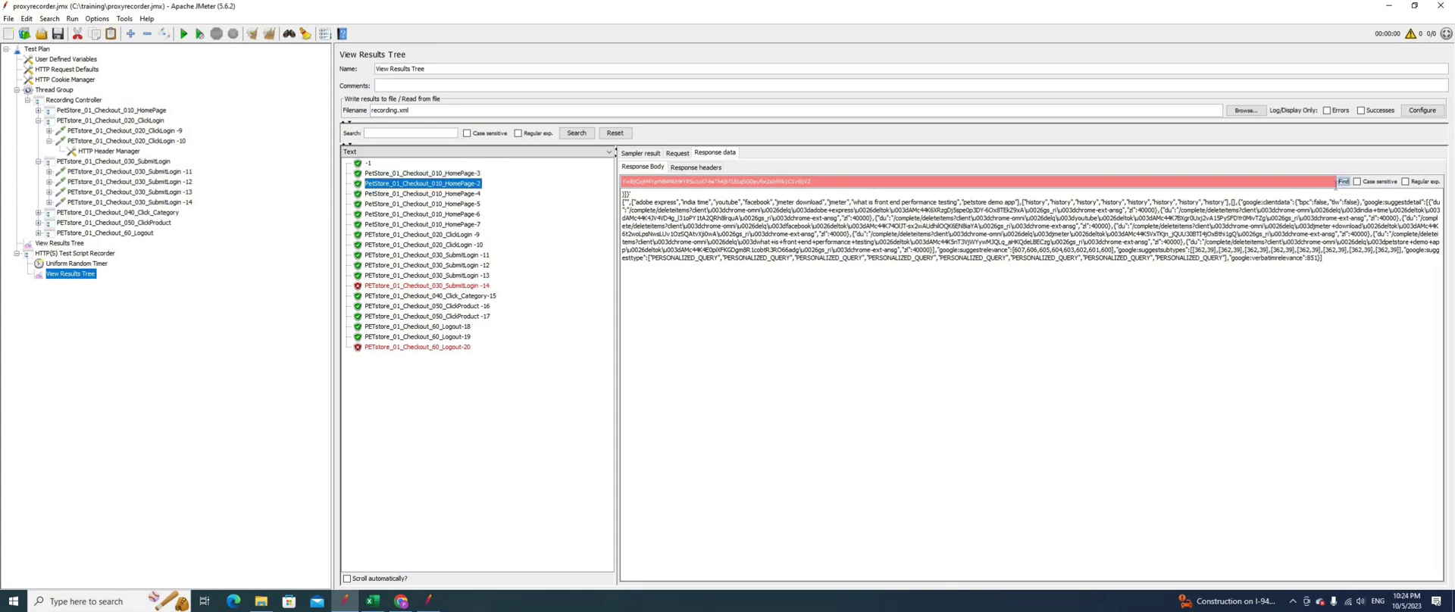
{"action": "left_click", "coordinate": [415, 195]}
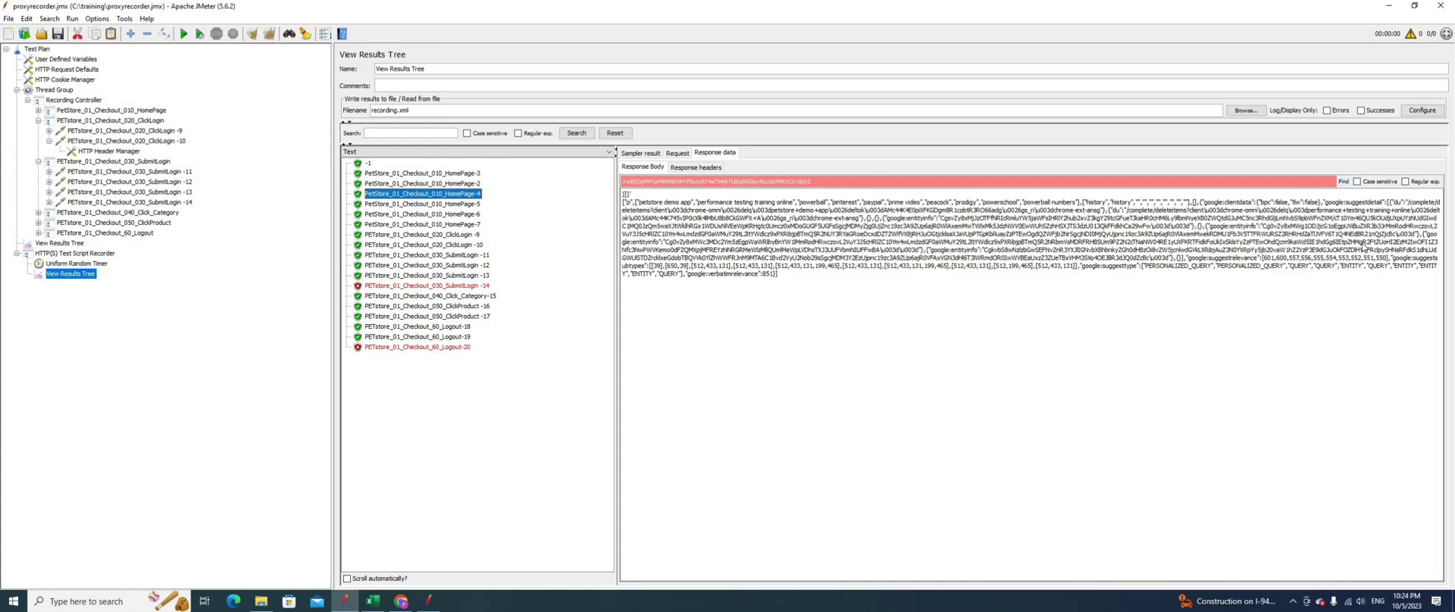
{"action": "left_click", "coordinate": [1343, 182]}
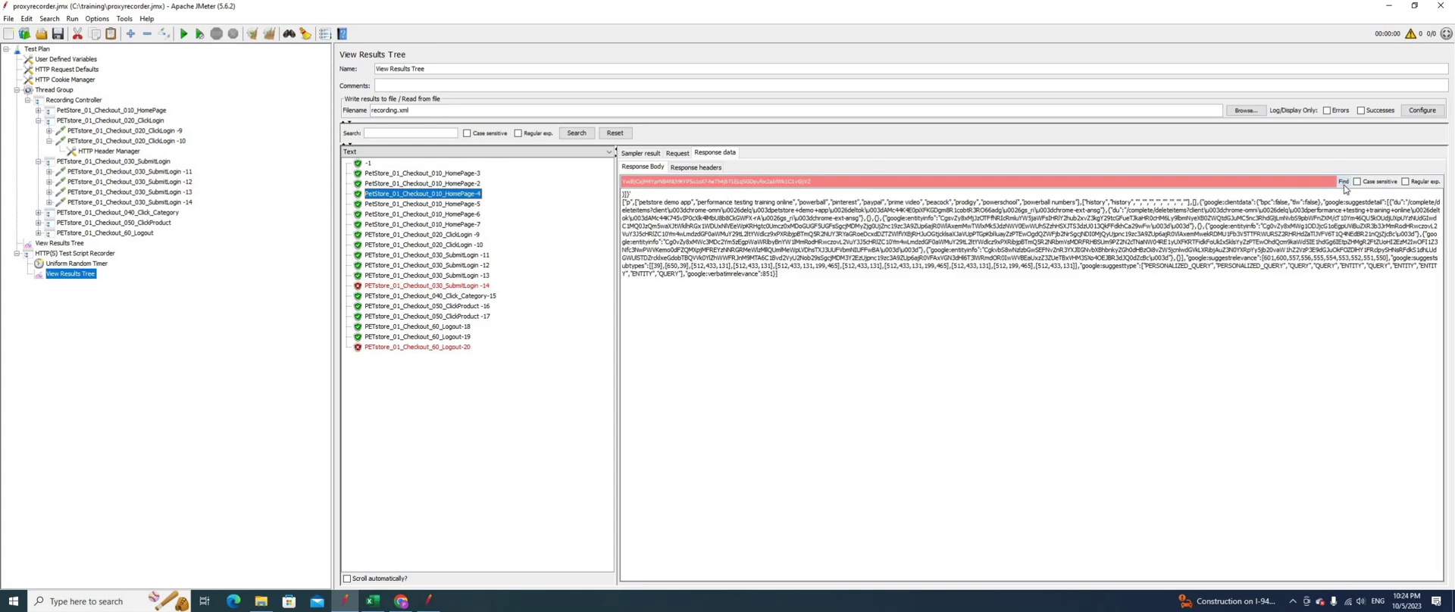
{"action": "left_click", "coordinate": [419, 204]}
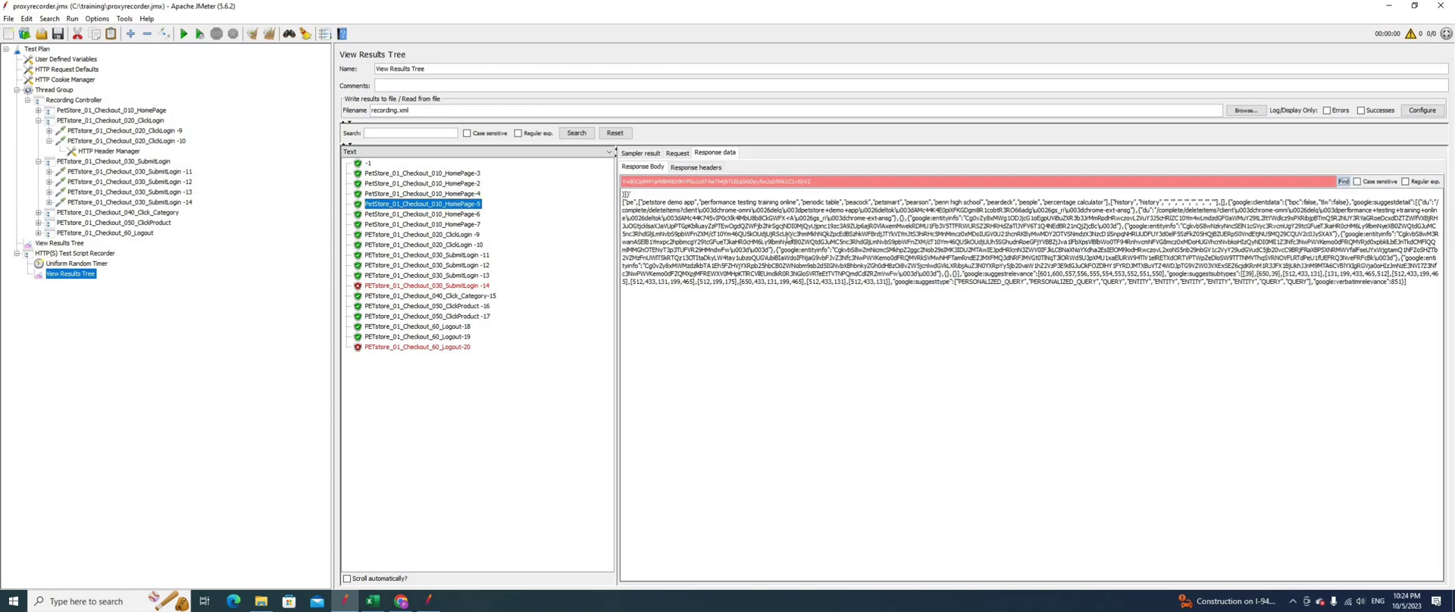
{"action": "left_click", "coordinate": [405, 216]}
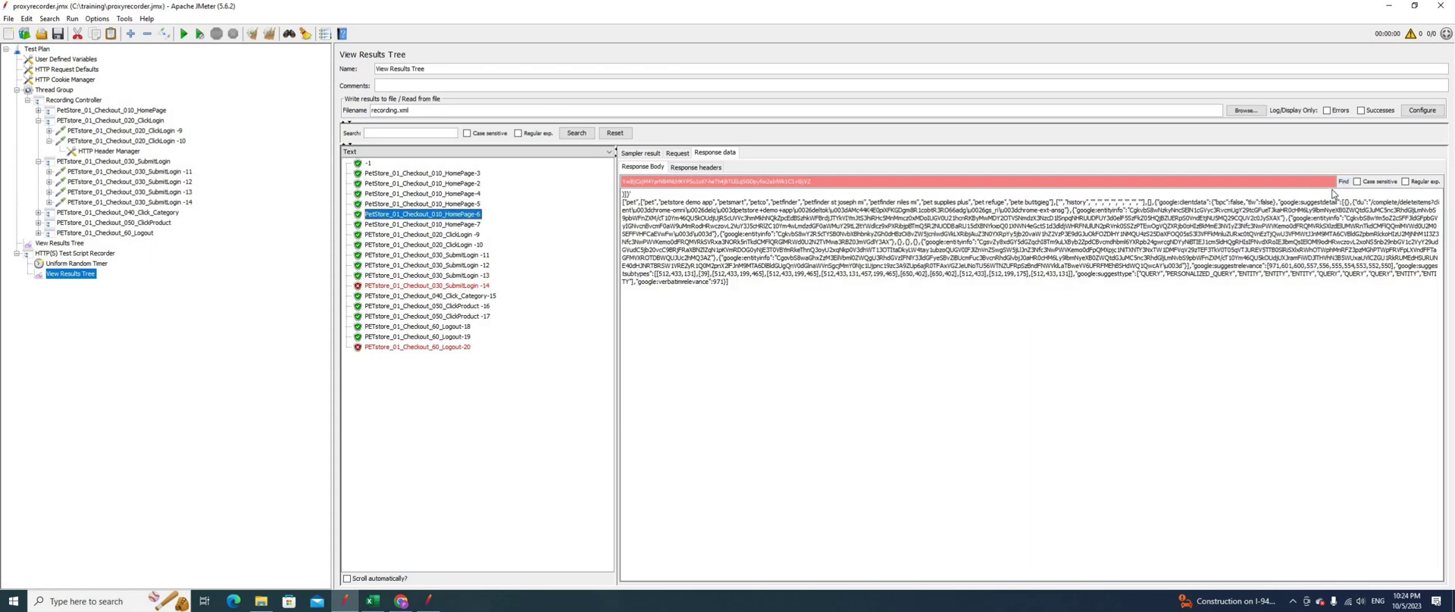
{"action": "left_click", "coordinate": [402, 226]}
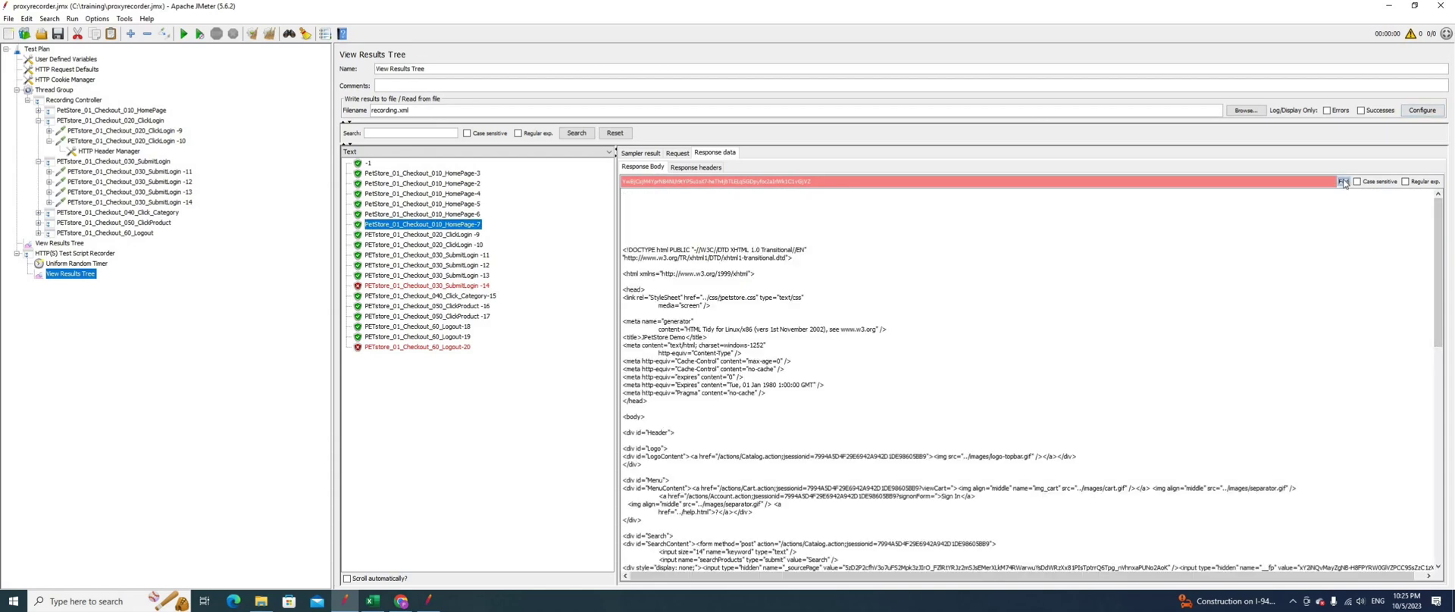
Step: Find the __fp value in the 020_ClickLogin-9 response body and examine the hidden form fields around it
{"action": "left_click", "coordinate": [461, 235]}
{"action": "left_click", "coordinate": [1343, 184]}
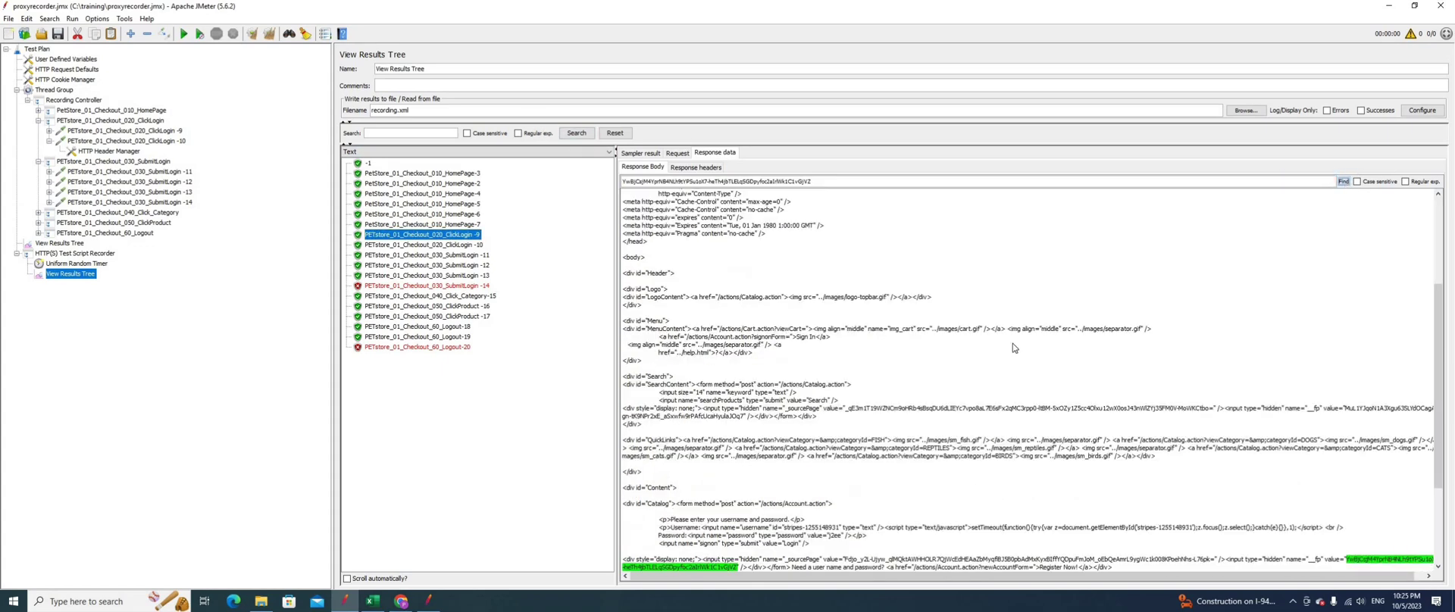
{"action": "scroll", "coordinate": [889, 449], "scroll_direction": "down", "scroll_amount": 6}
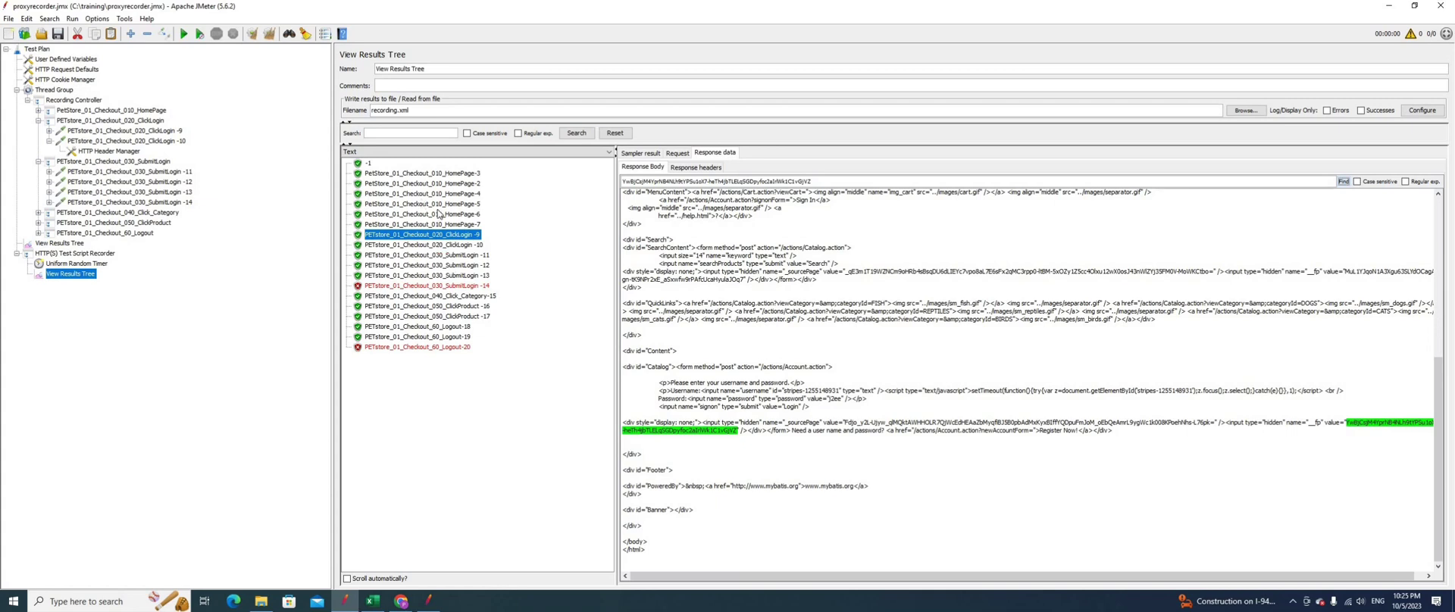